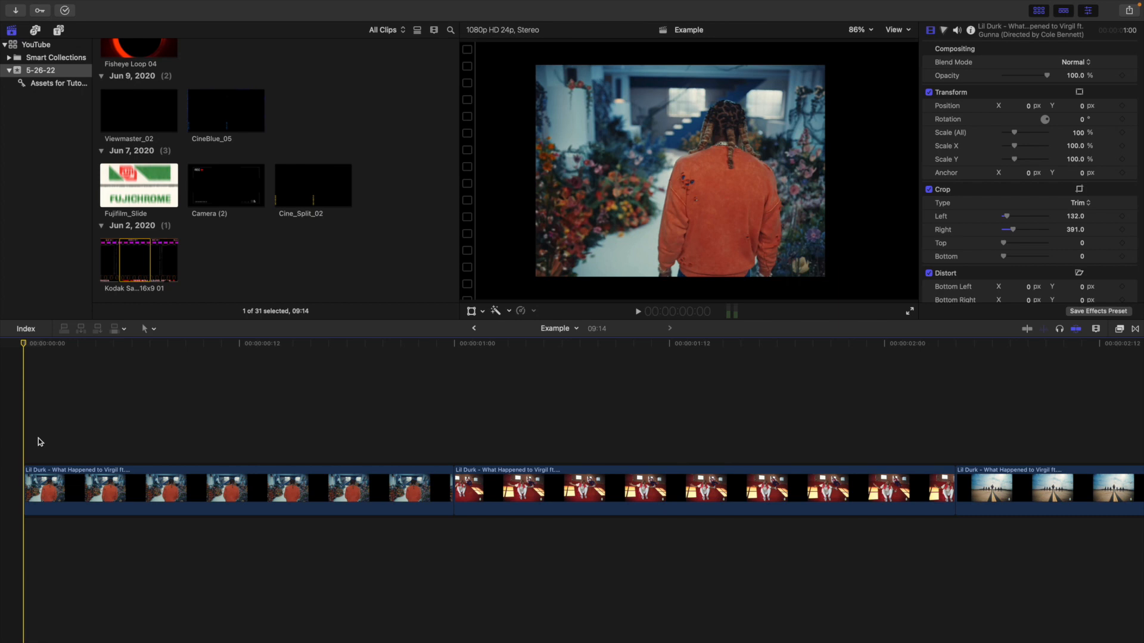
Import Fuji 200 16x9 04.png from the 35mm Film PNG 16x9 folder on Samsung T7 into the 5-26-22 event
key("super+i")
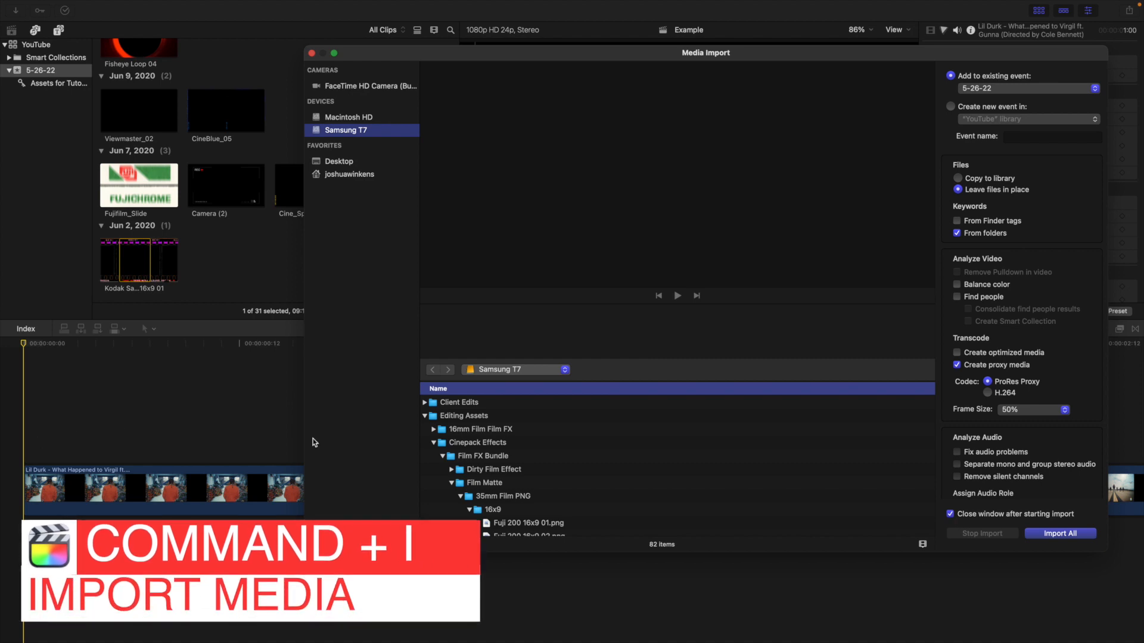
scroll(453, 446, "down", 4)
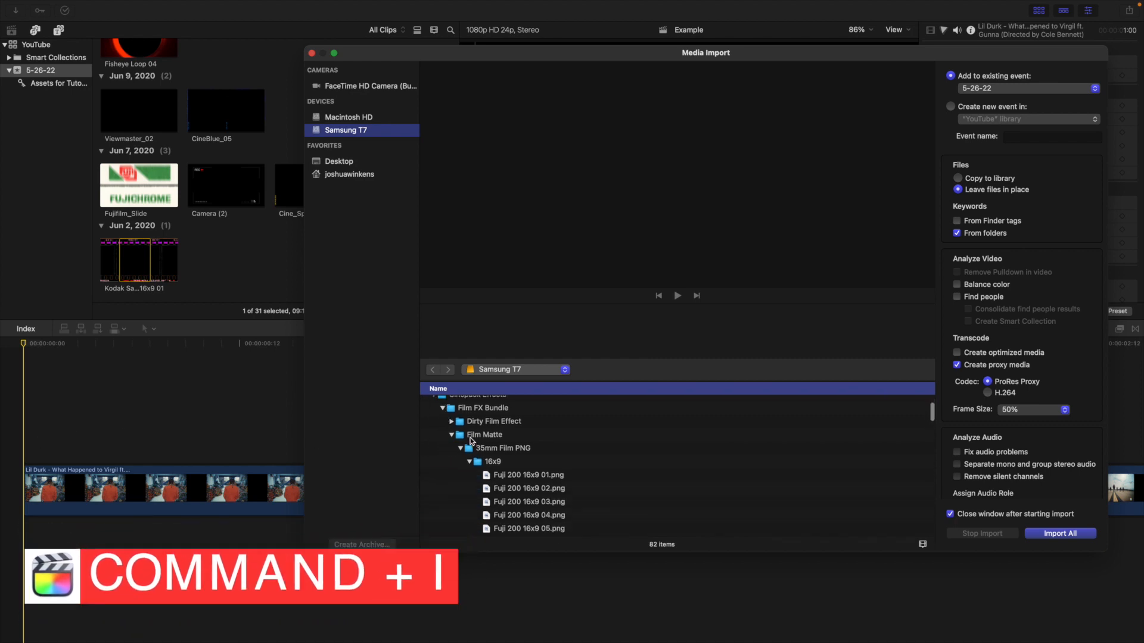
scroll(464, 441, "down", 2)
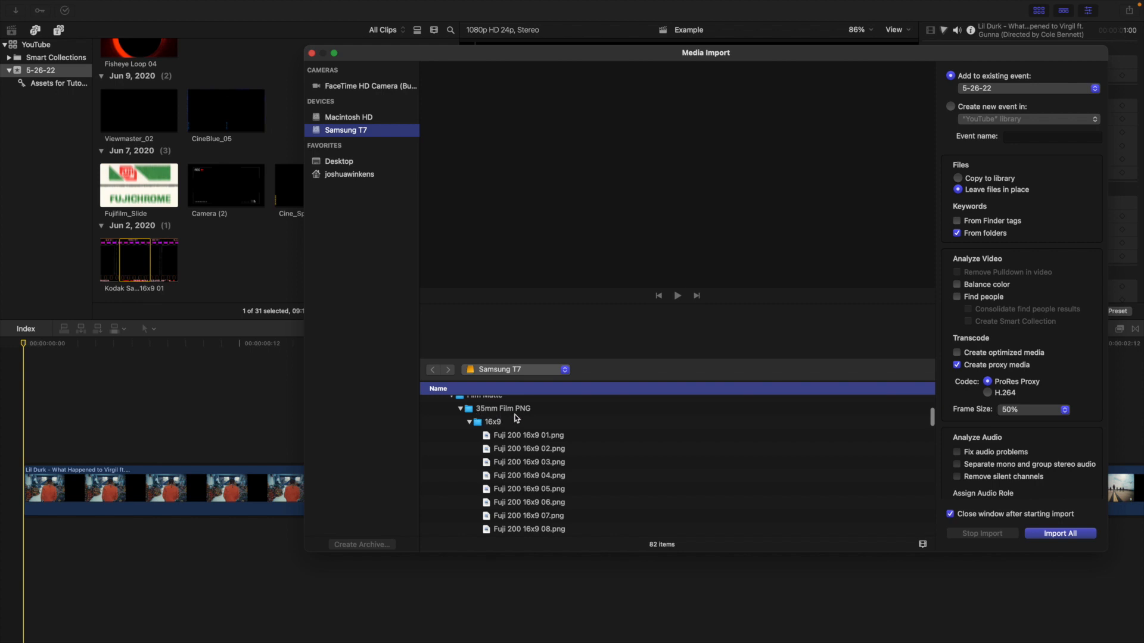
scroll(439, 457, "down", 2)
left_click(504, 453)
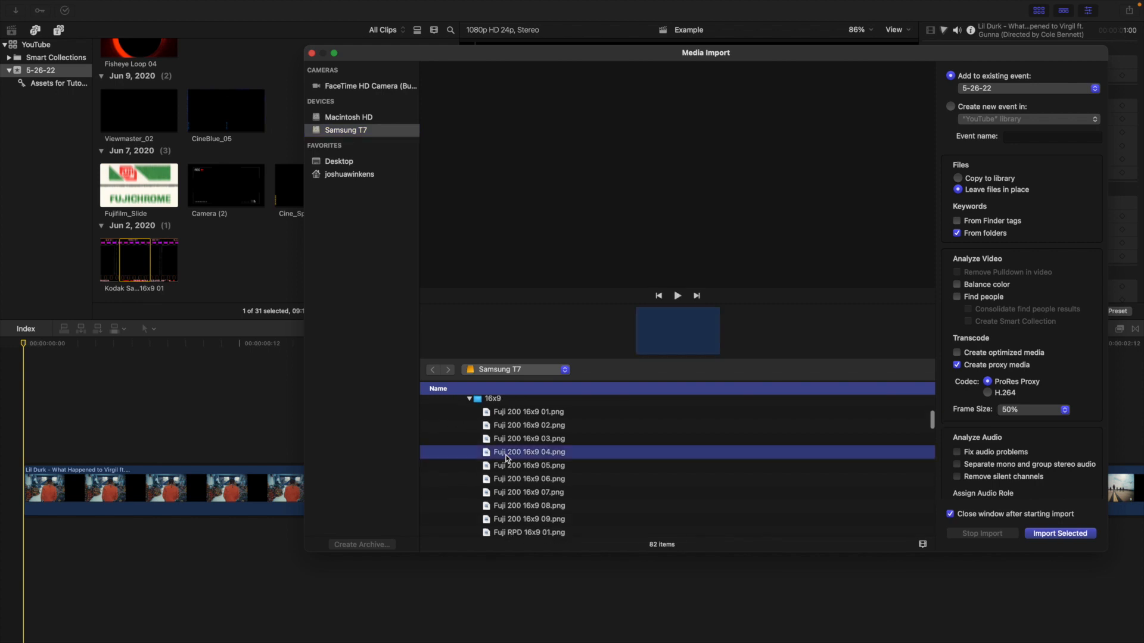
left_click(1052, 535)
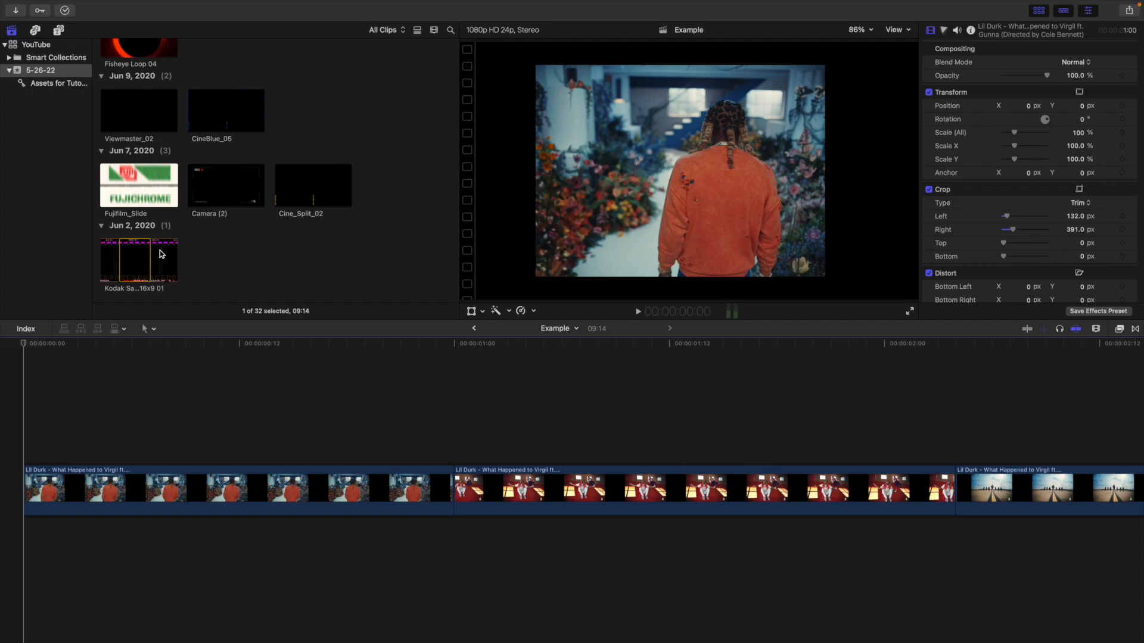
Place the Kodak Safetey Film 16x9 01 overlay above the first clip and trim its end to the clip's end at 1:00
left_click(138, 255)
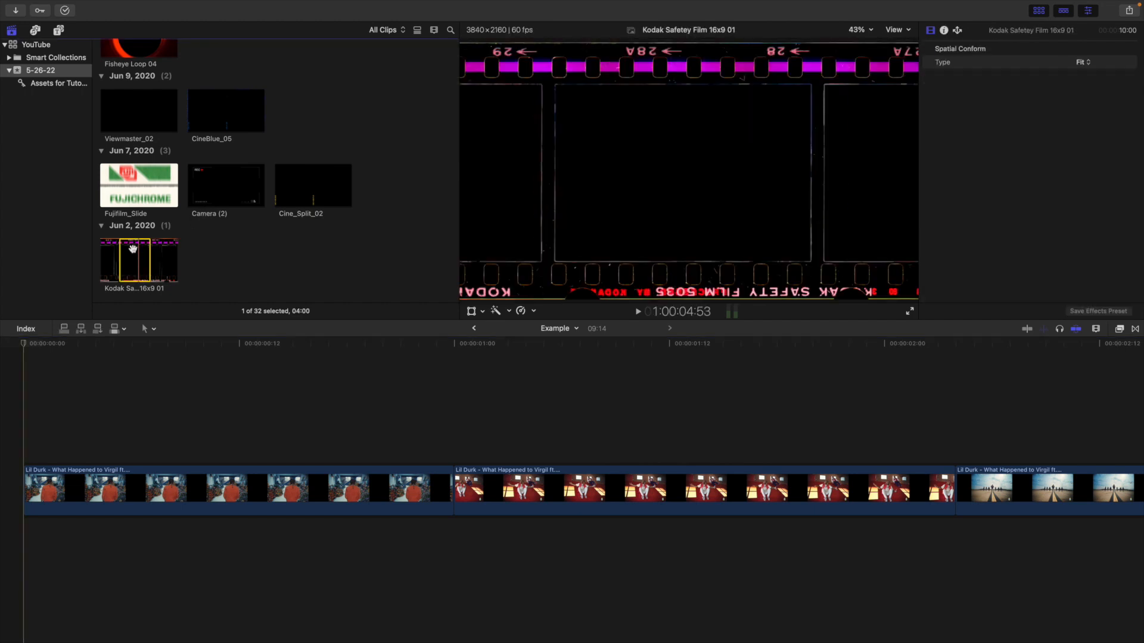
left_click_drag(134, 255, 343, 421)
left_click(453, 412)
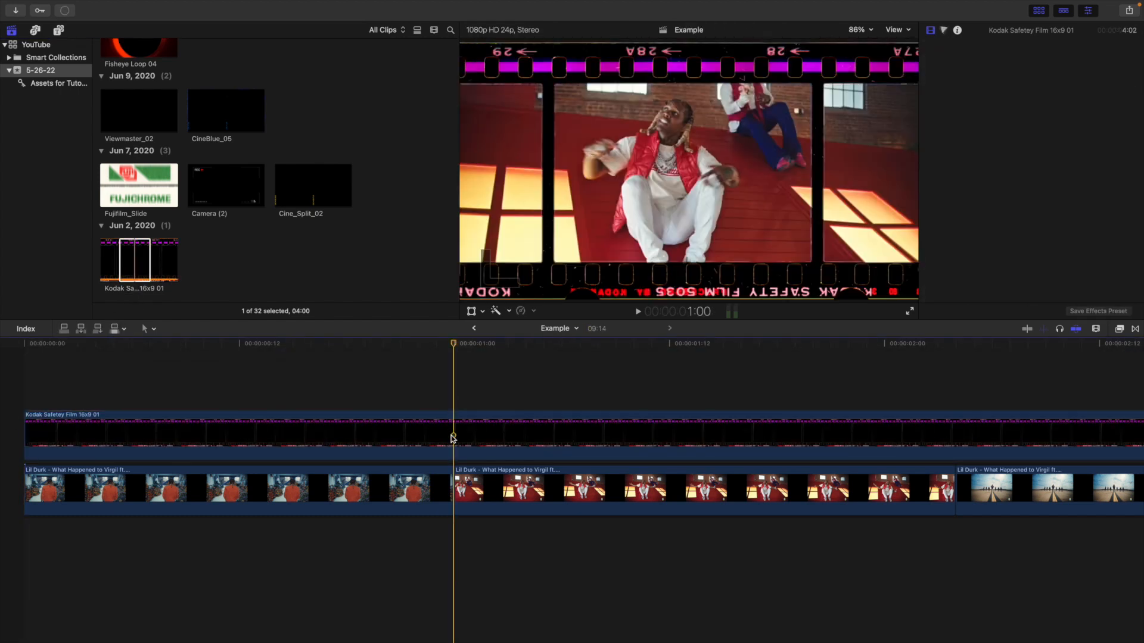
key("alt+bracketright")
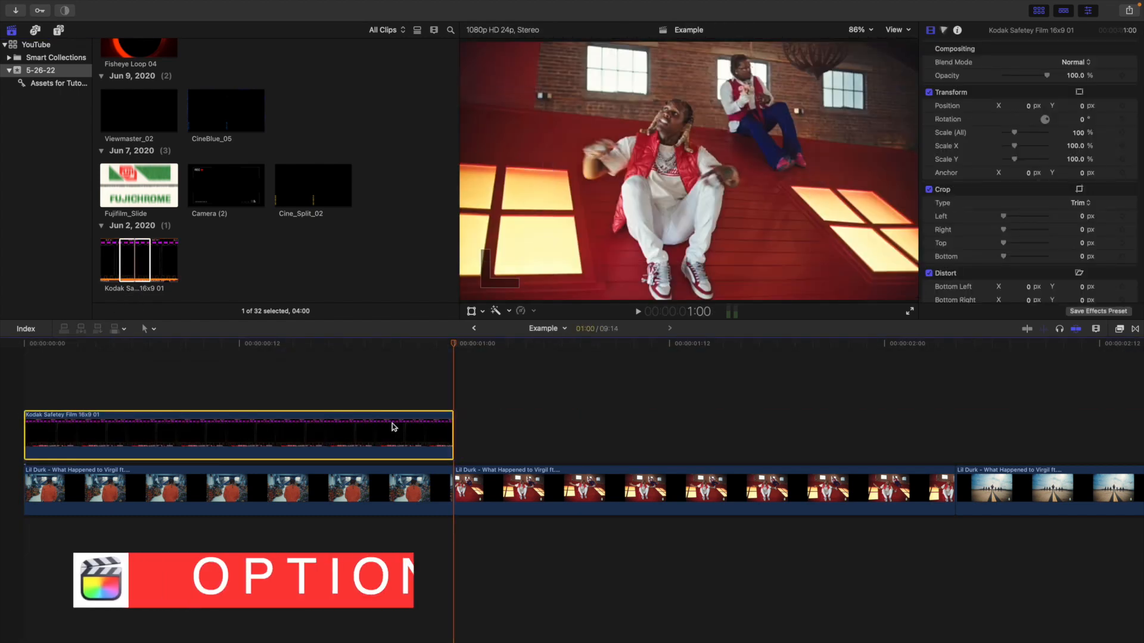
Crop the first clip beneath the Kodak overlay by 383 px on the left and 410 px on the right
left_click(249, 397)
left_click(253, 487)
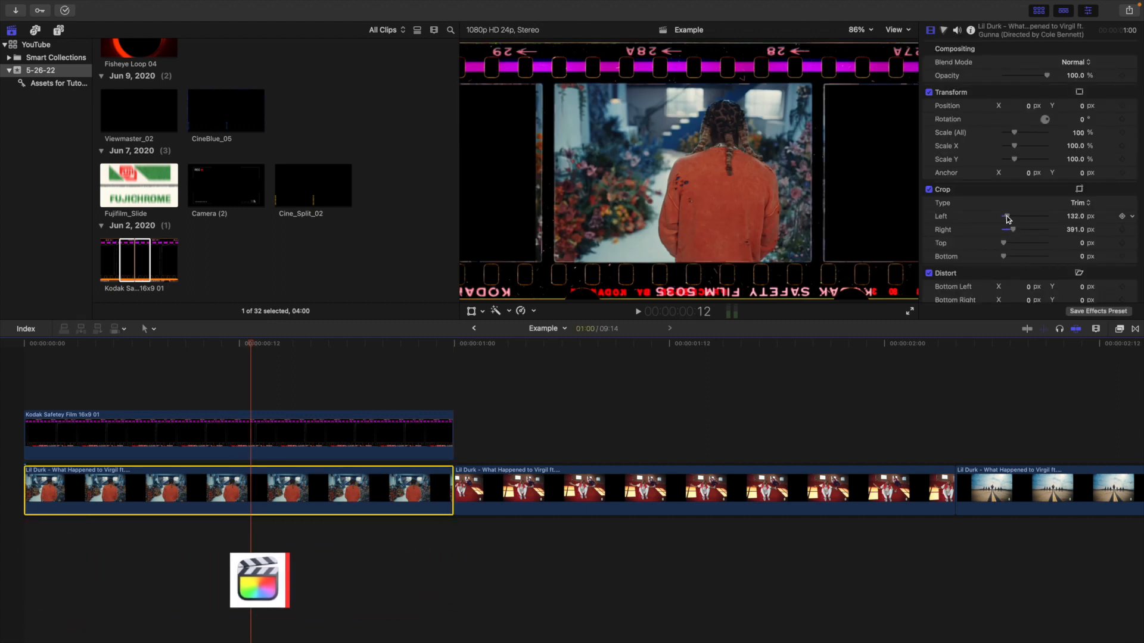
left_click_drag(1006, 219, 1012, 230)
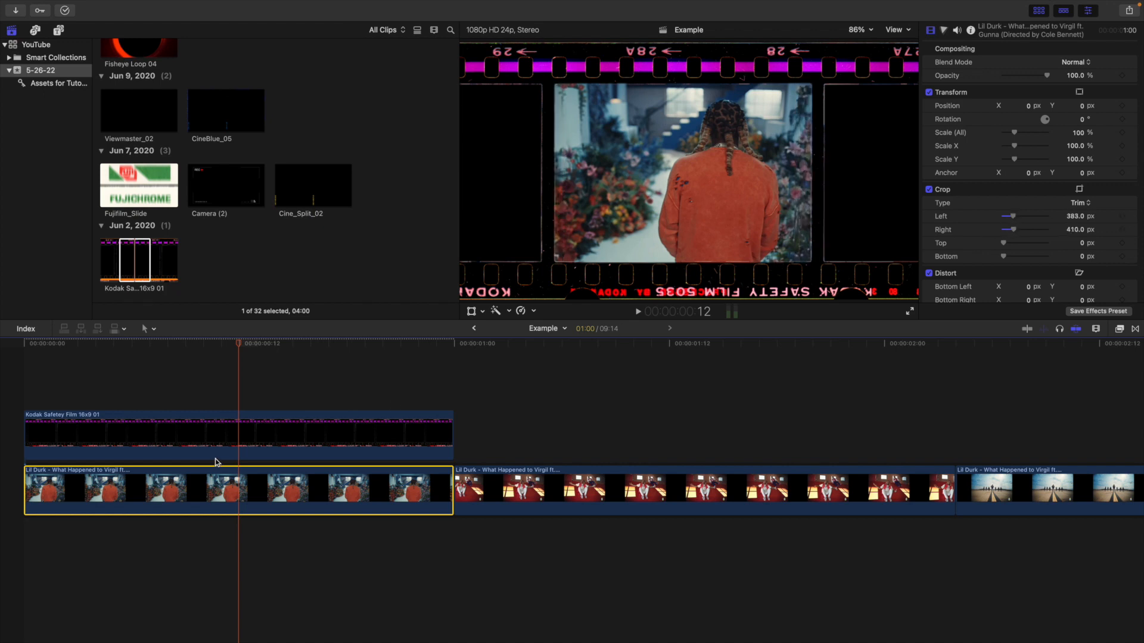
Stack two copies of the cropped clip under the overlay, shifting the upper into the right film frame and the lower to X -1138.1 px
left_click_drag(216, 478, 236, 403)
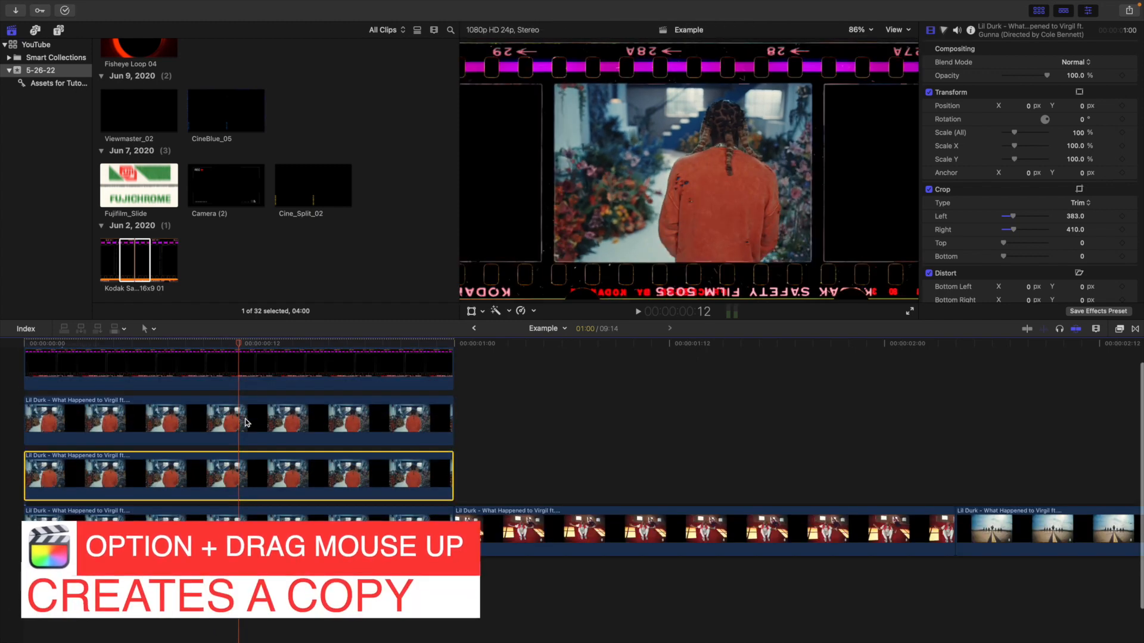
left_click(246, 423)
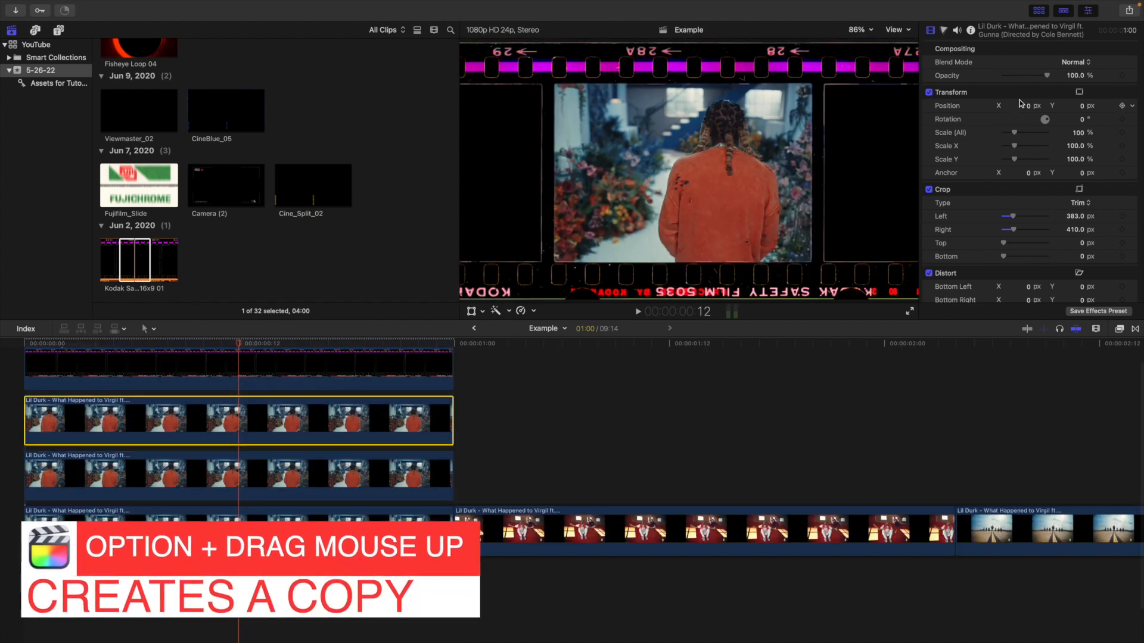
mouse_move(1025, 105)
left_mouse_down()
mouse_move(1049, 105)
mouse_move(1027, 87)
mouse_move(1028, 36)
mouse_move(1027, 113)
left_mouse_up()
left_click(224, 488)
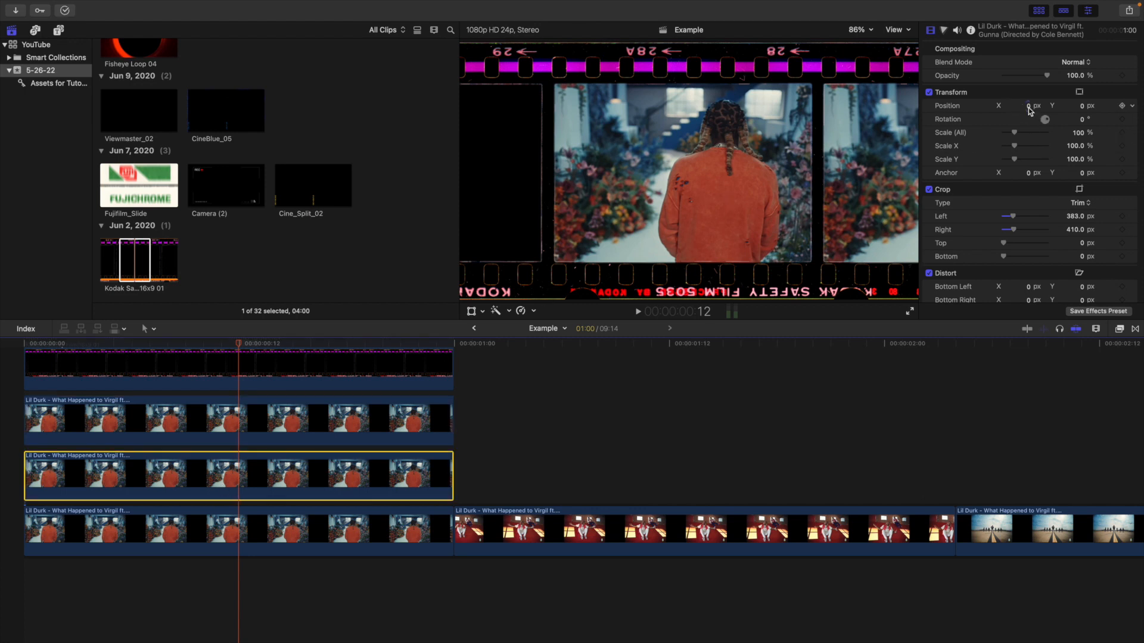
left_click_drag(1027, 106, 1028, 212)
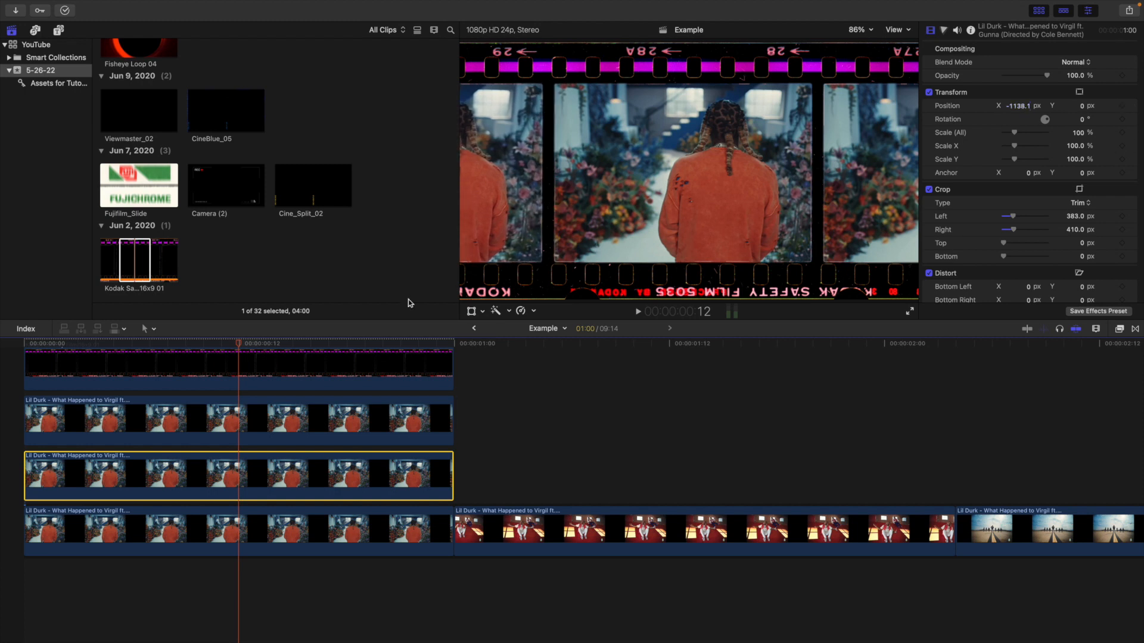
Play the three-frame Kodak film composite from the start of the timeline
scroll(83, 410, "up", 2)
left_click(9, 402)
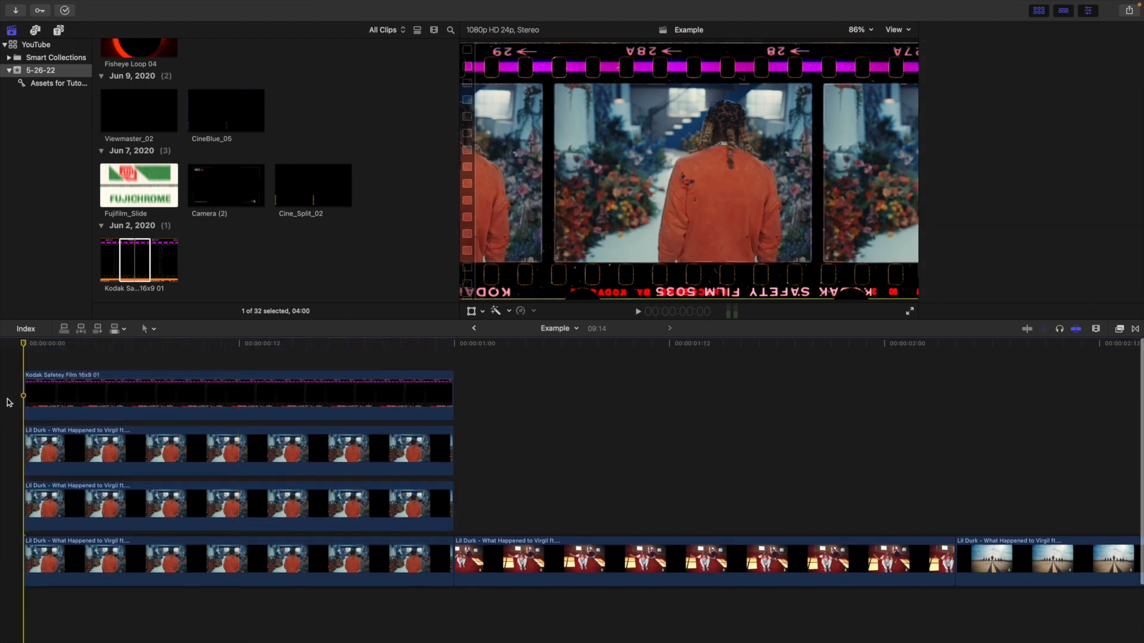
key("space")
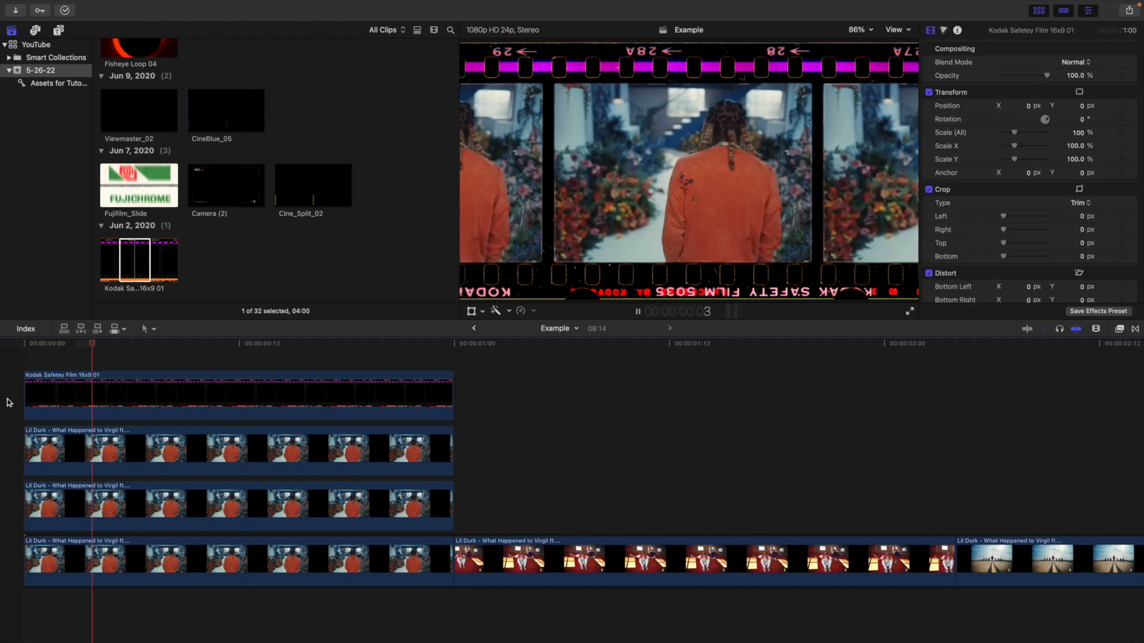
key("space")
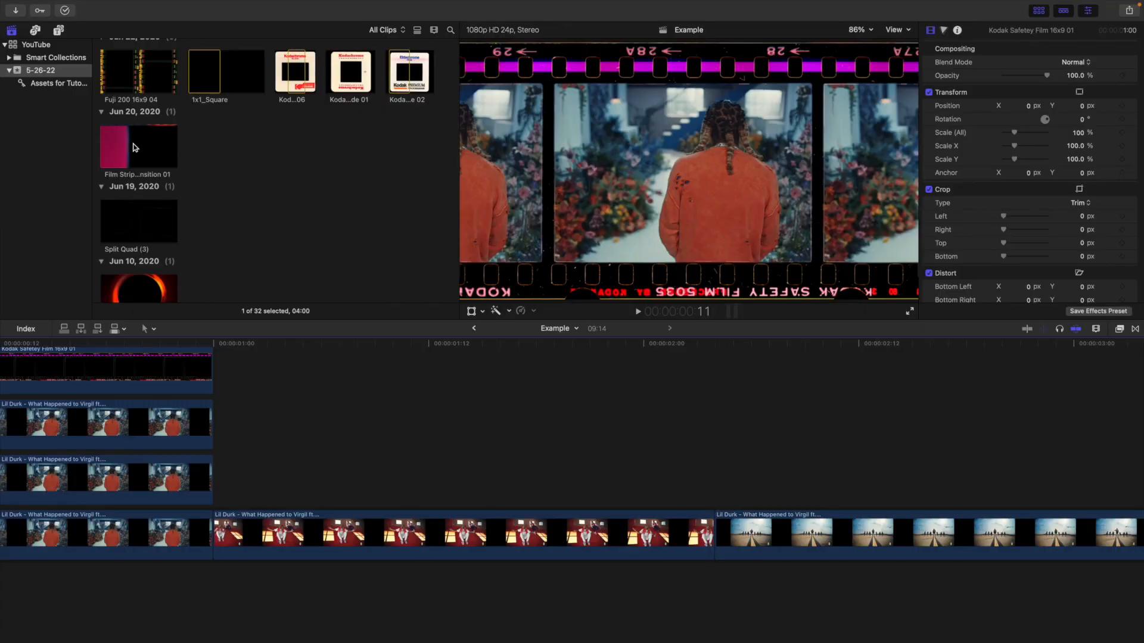
Place Film Strip Transition 01 above the second clip, starting at about 1:11 and extending over the third clip
left_click(135, 147)
left_click_drag(133, 149, 427, 430)
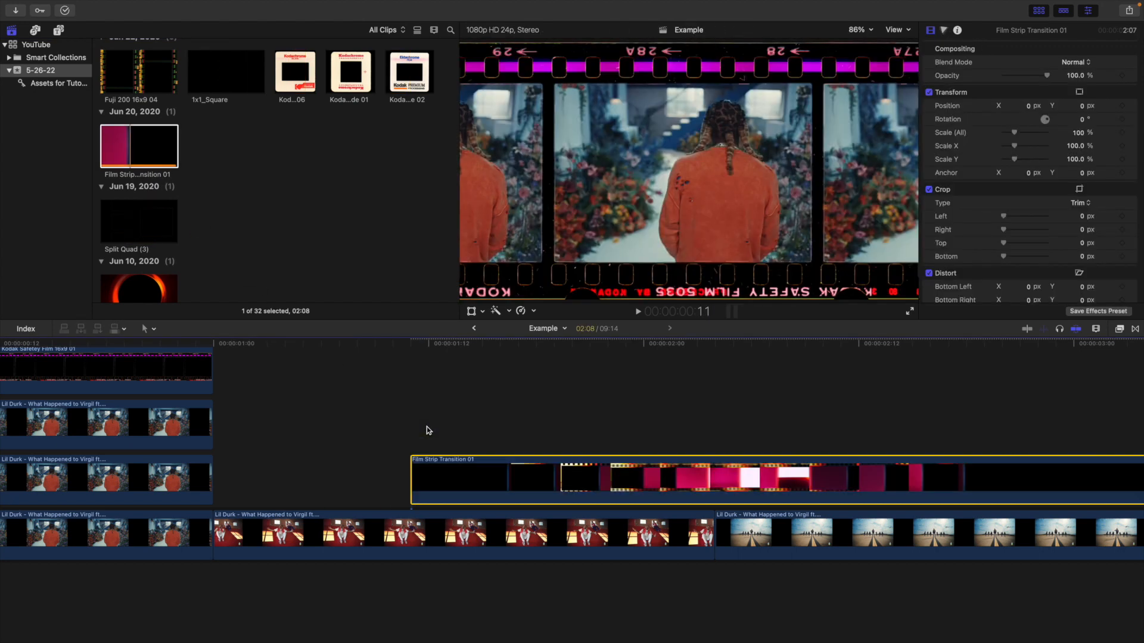
key("super+minus")
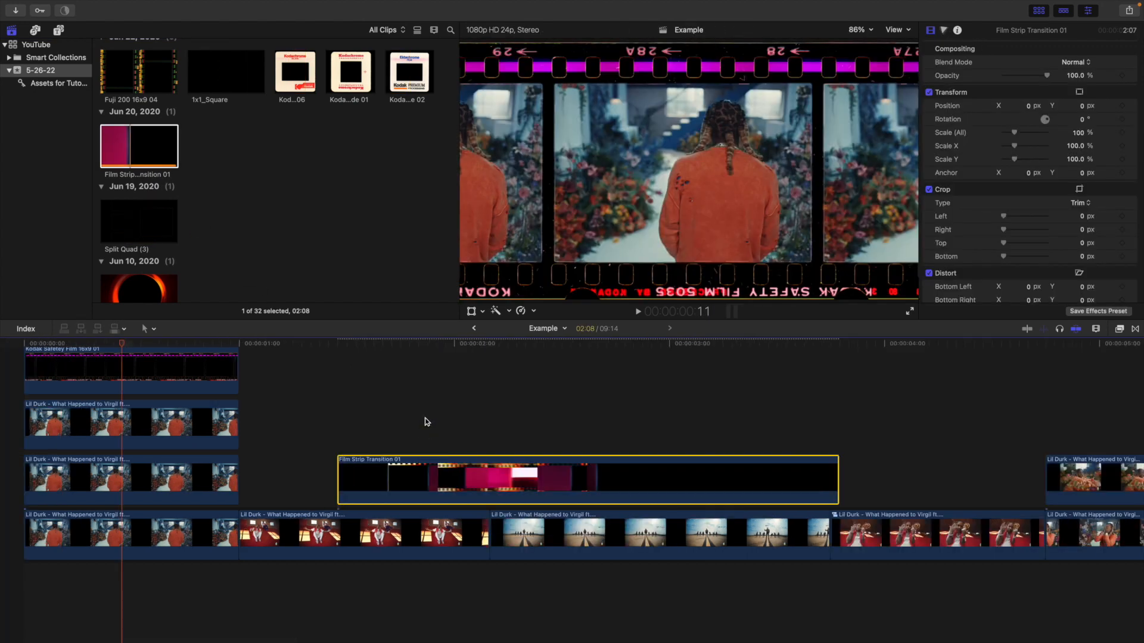
Mark Film Strip Transition 01 at its fully covered frame and align the marker with the cut between the second and third clips
left_click(344, 426)
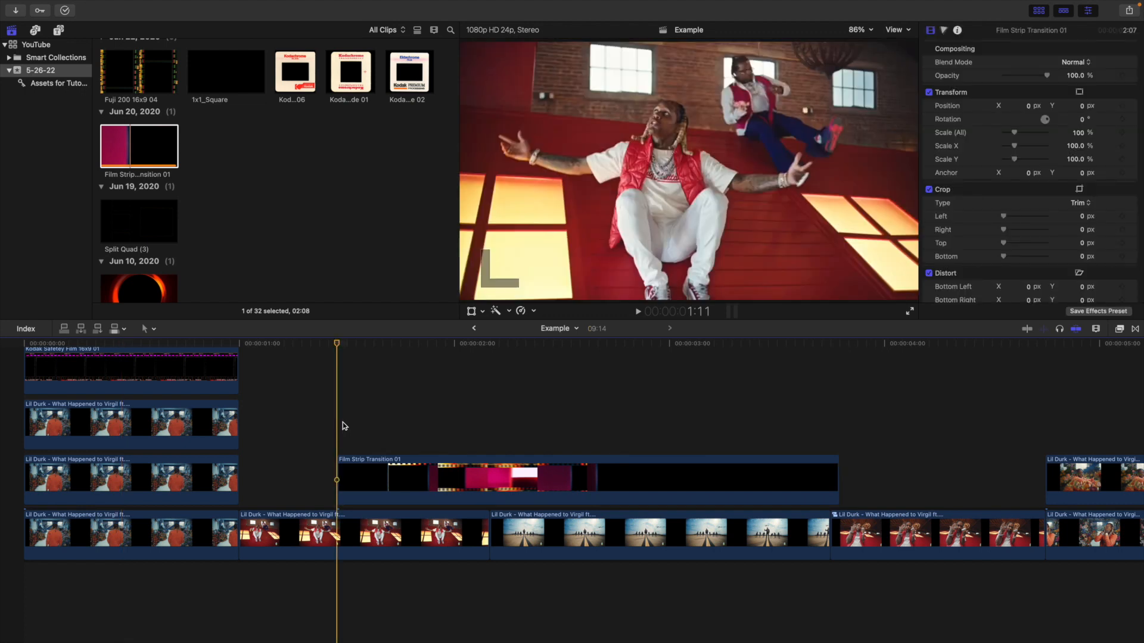
key("space")
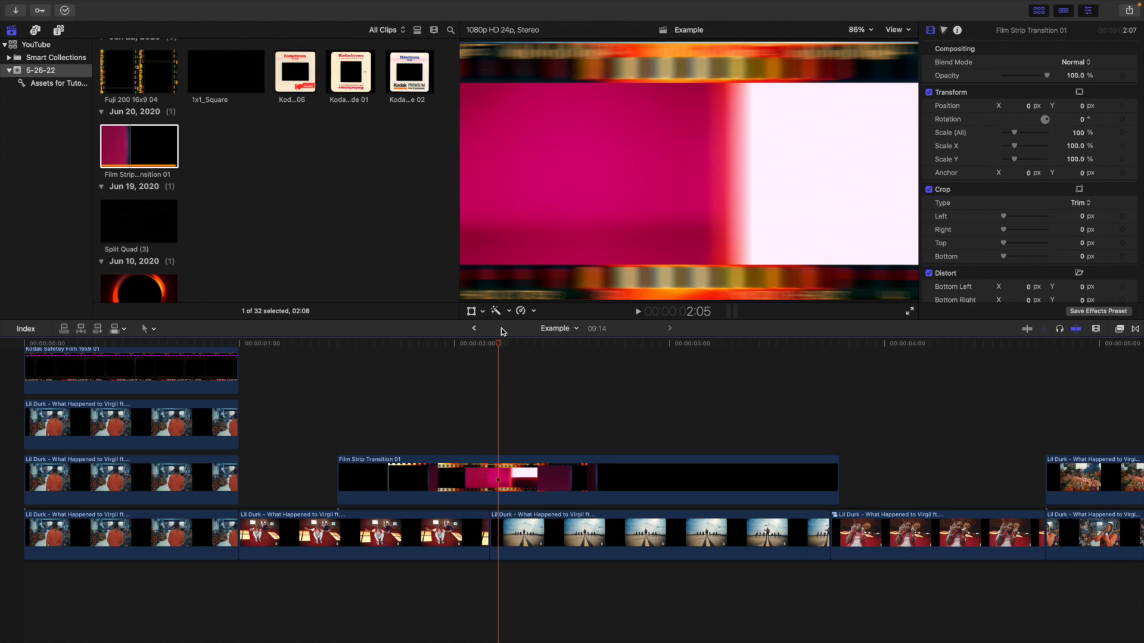
key("m")
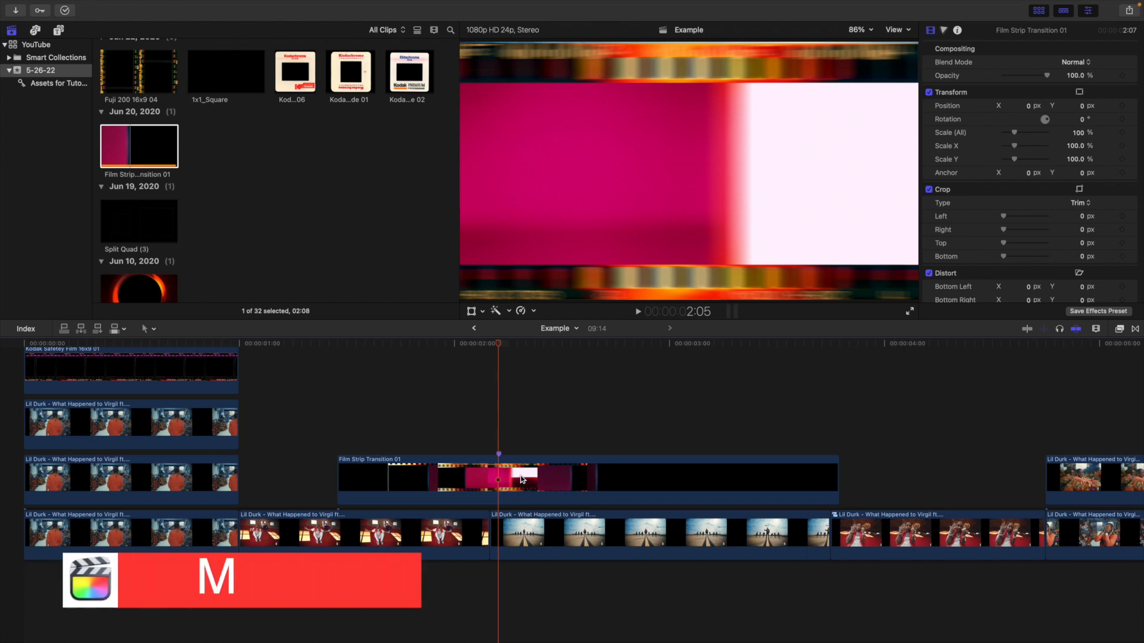
mouse_move(519, 478)
left_mouse_down()
mouse_move(496, 478)
mouse_move(516, 478)
left_mouse_up()
Play through the film strip transition and check its fully covered frame against the cut
left_click(328, 432)
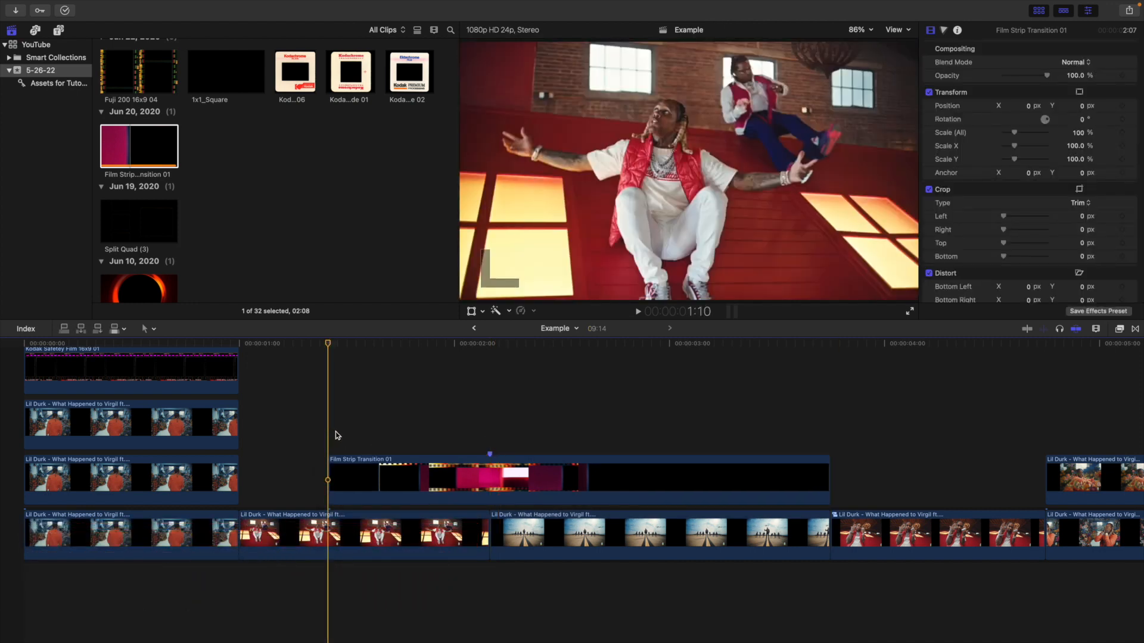
key("l")
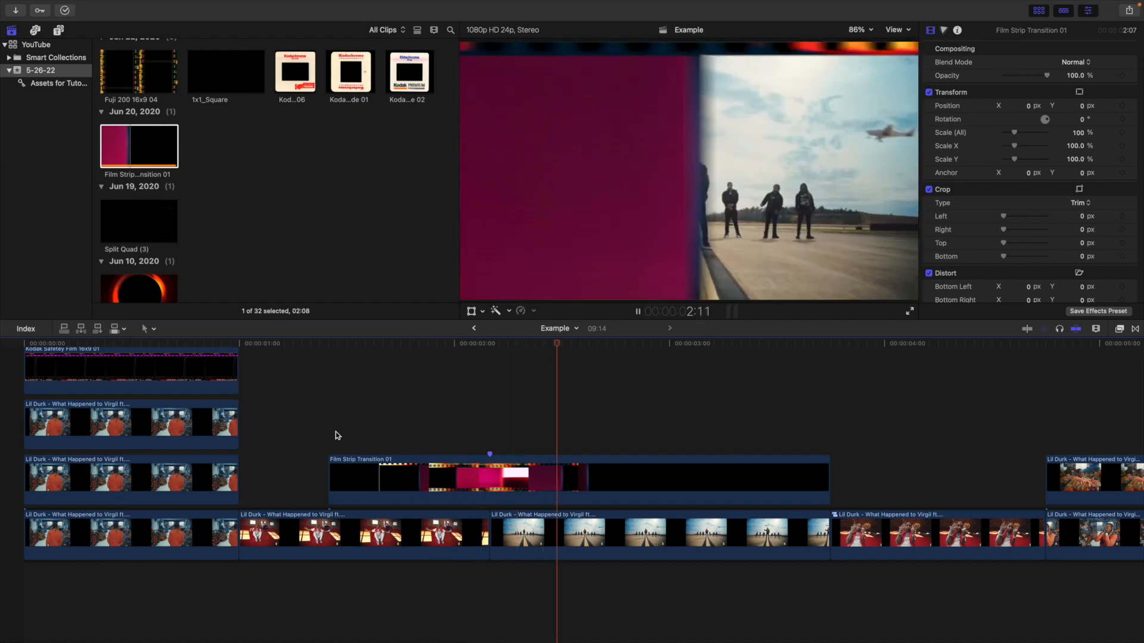
left_click(455, 434)
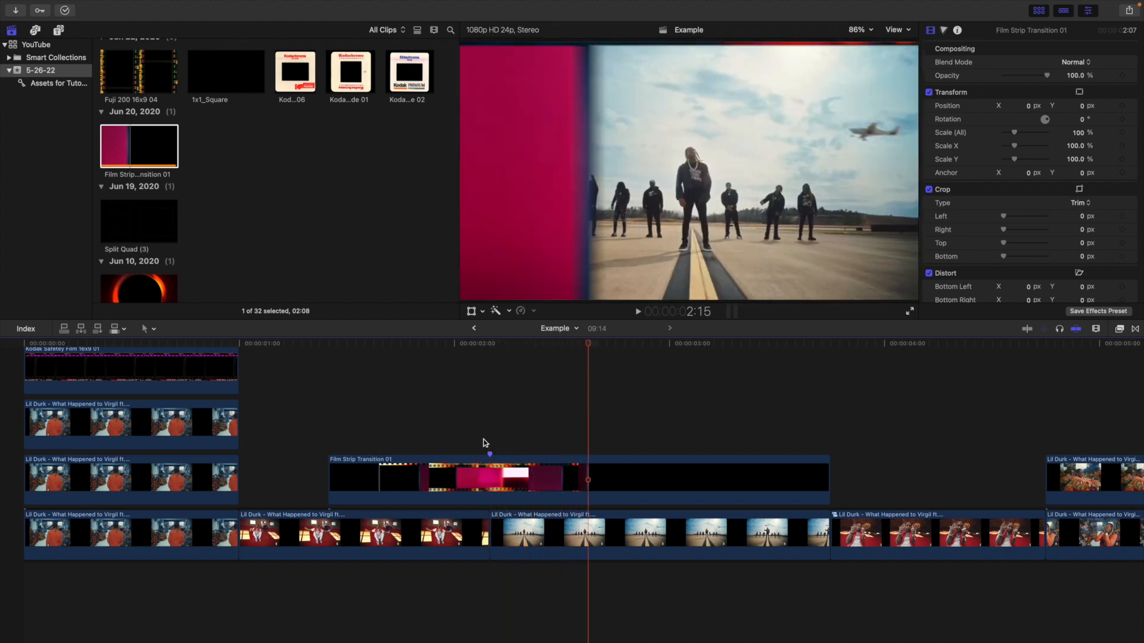
left_click(489, 442)
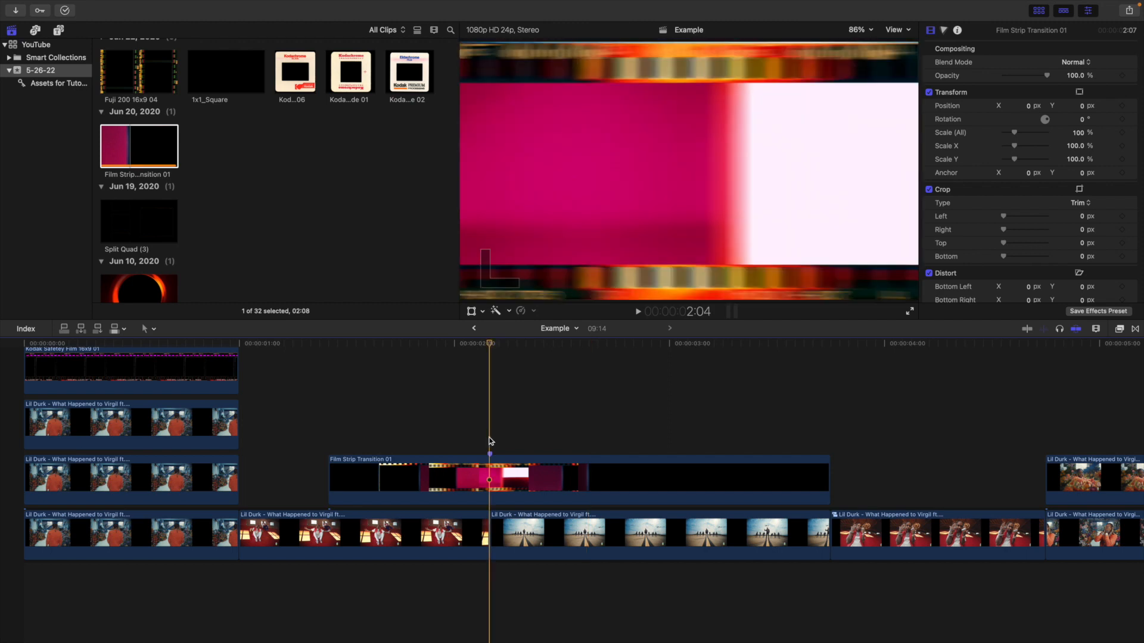
left_click(243, 411)
key("space")
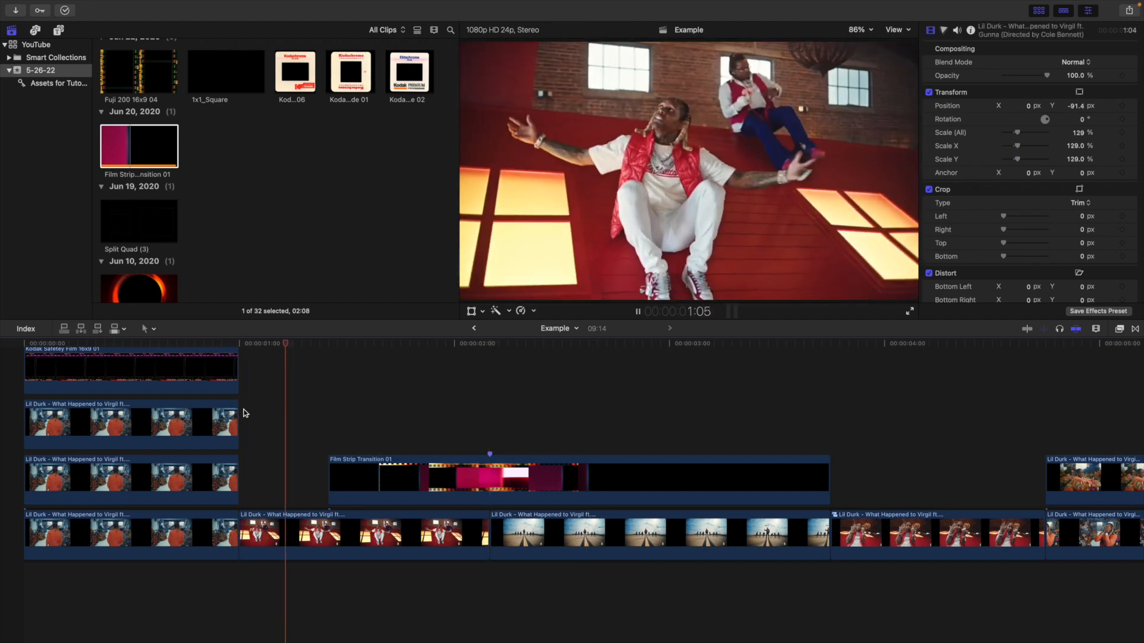
left_click(243, 413)
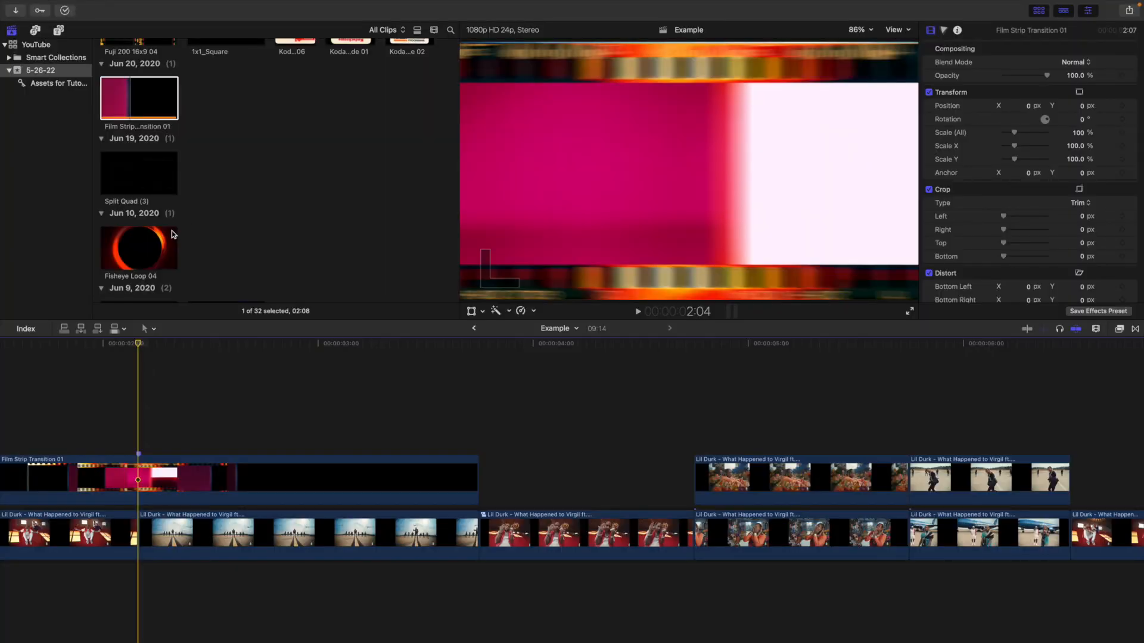
Place Fisheye Loop 04 above the fourth clip, starting at 3:18, and trim its end to the clip's end at 4:18
left_click_drag(132, 253, 481, 398)
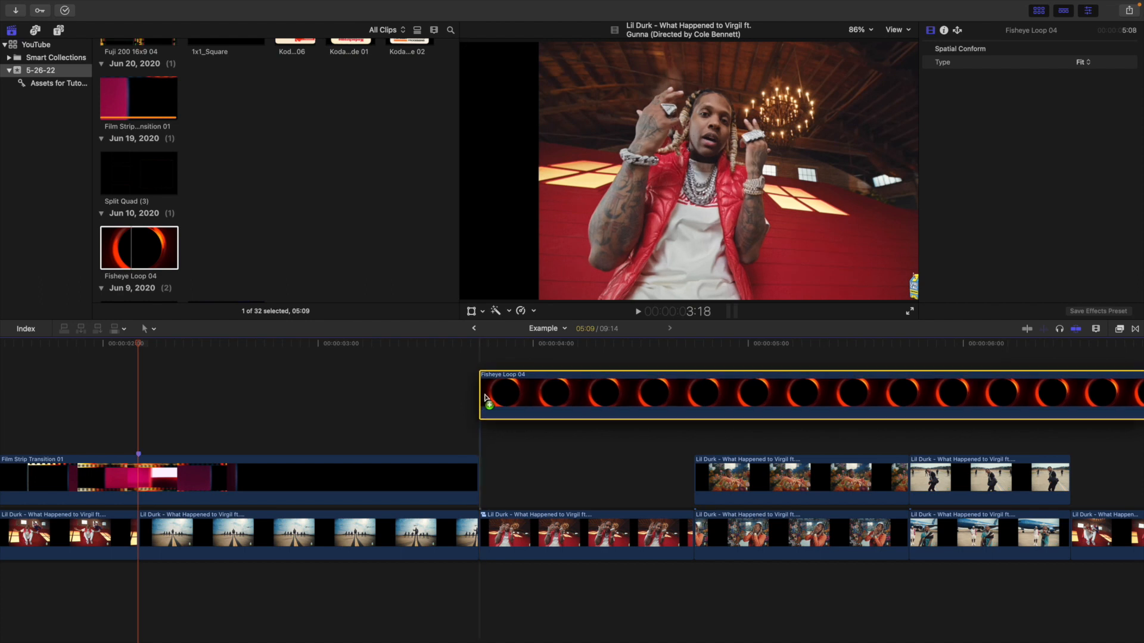
left_click(693, 392)
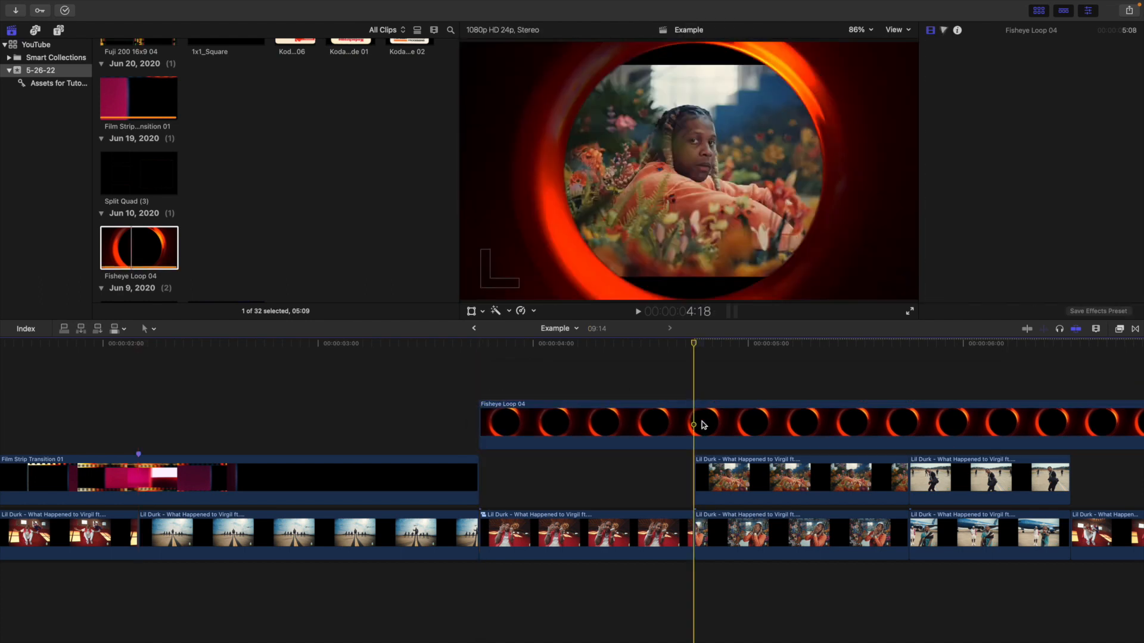
left_click(704, 425)
key("alt+bracketright")
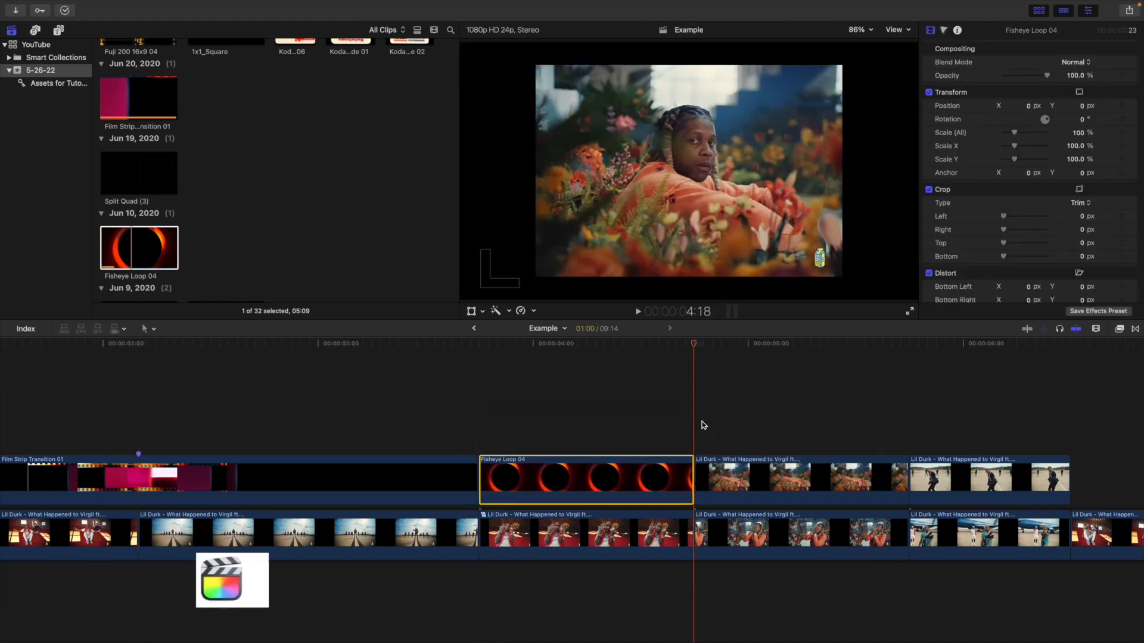
Check how the fourth clip fits inside the Fisheye Loop 04 overlay at its middle and first frames
left_click(601, 428)
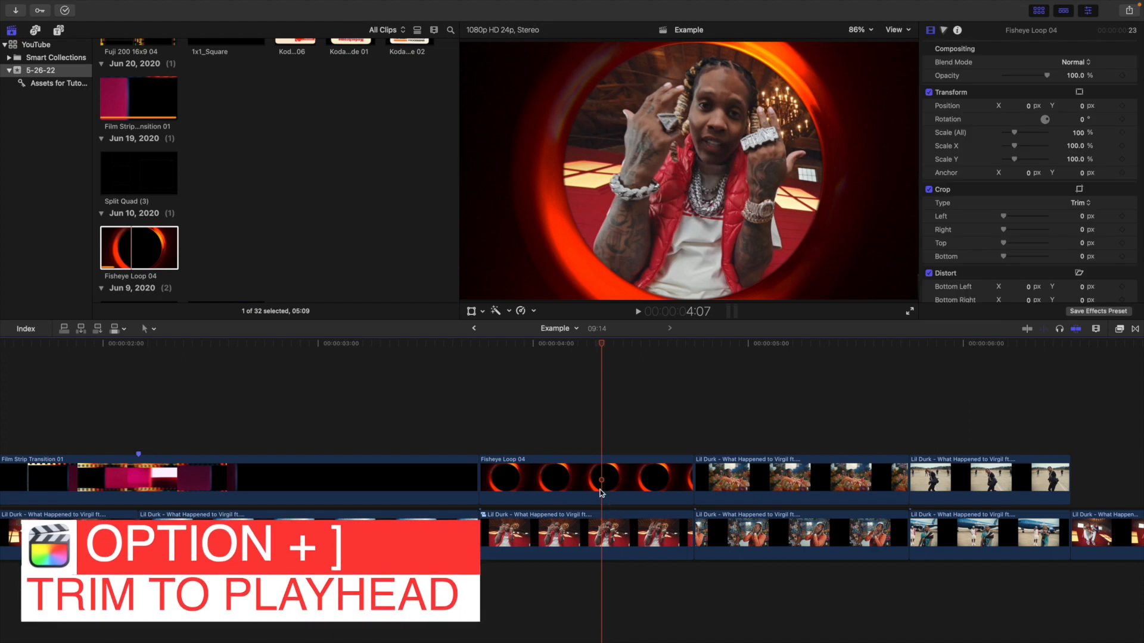
scroll(598, 465, "down", 2)
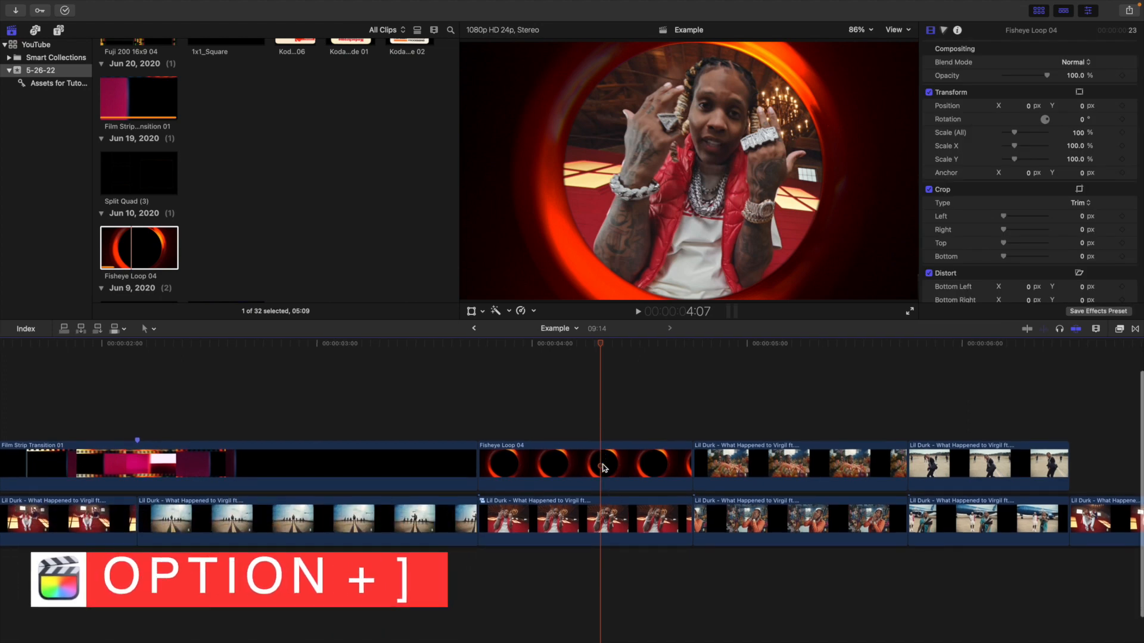
left_click(604, 503)
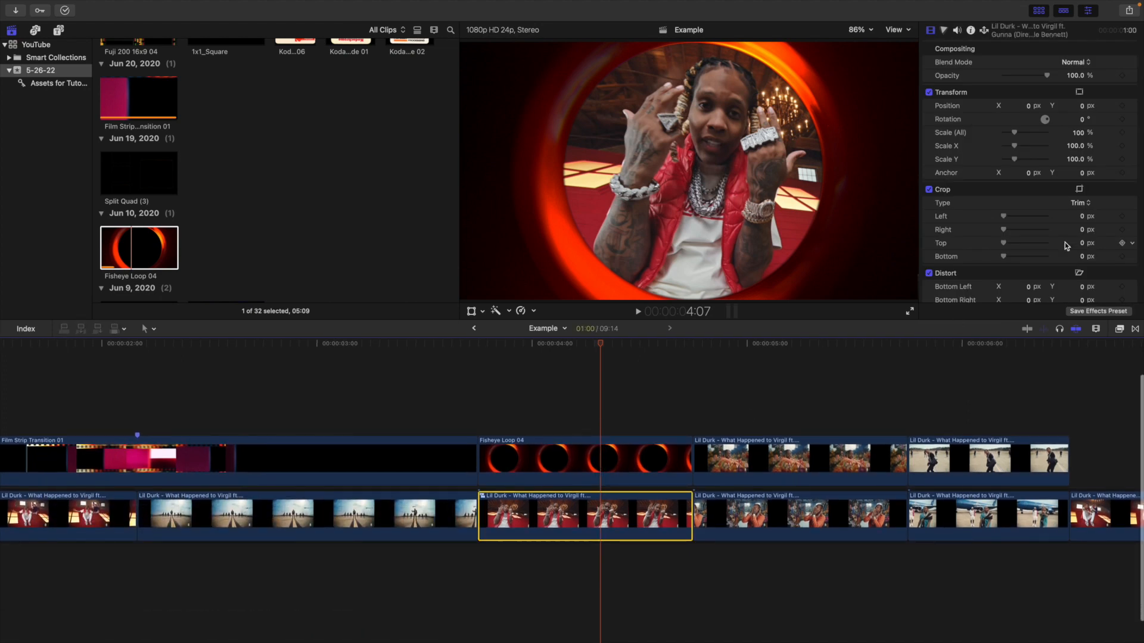
left_click(483, 430)
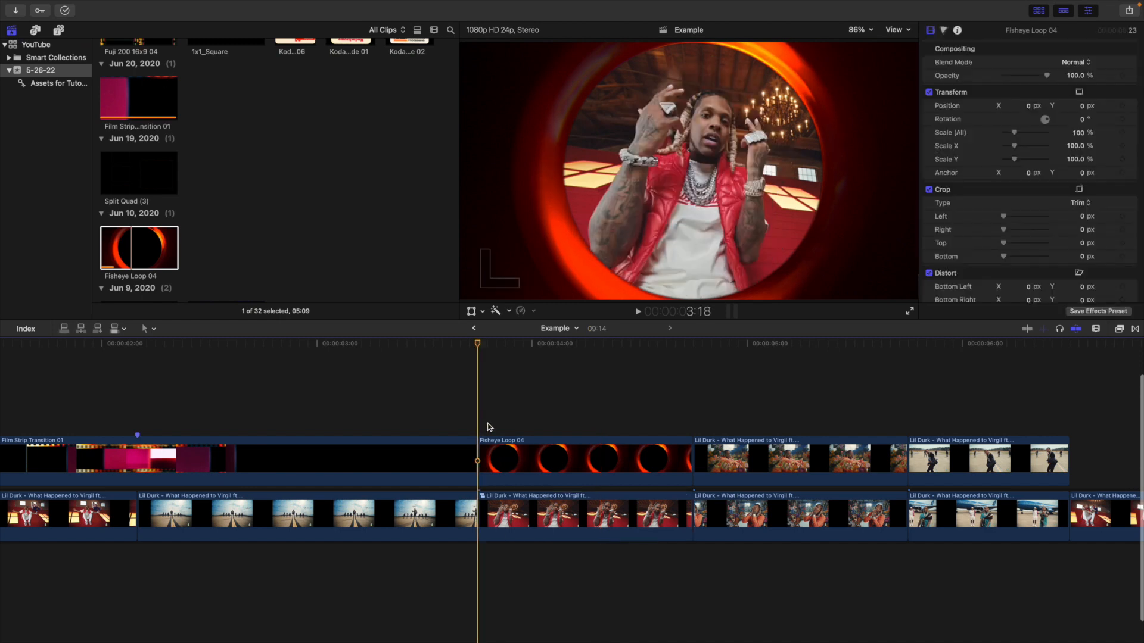
Apply the Fisheye effect to the fourth clip beneath Fisheye Loop 04, with an amount of 6.62 and a radius of 1.2
key("space")
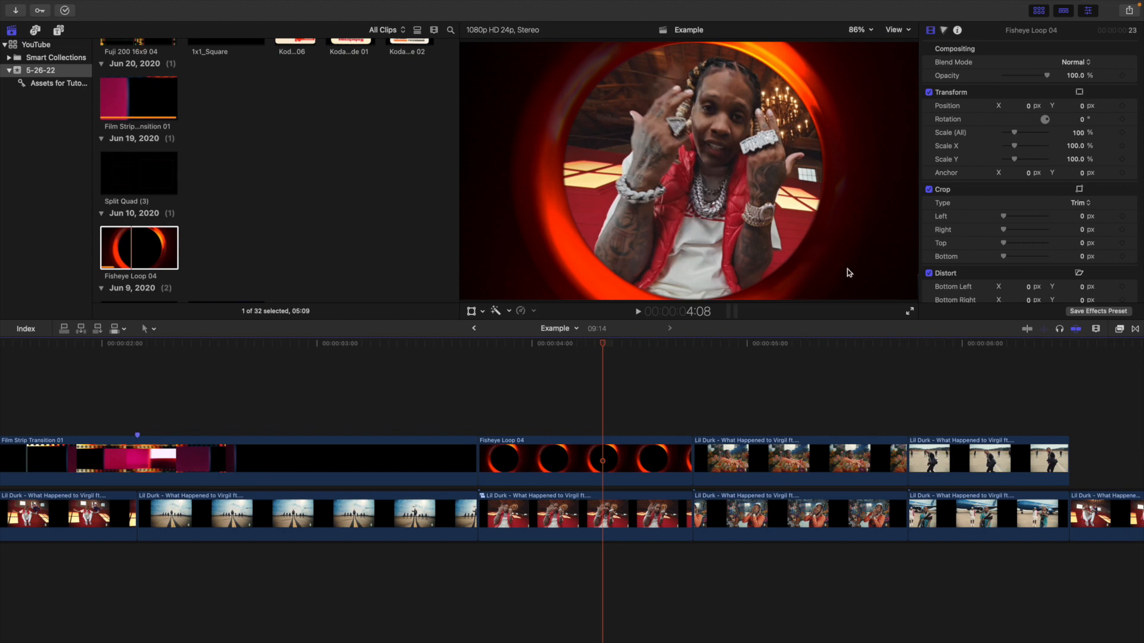
left_click(1118, 329)
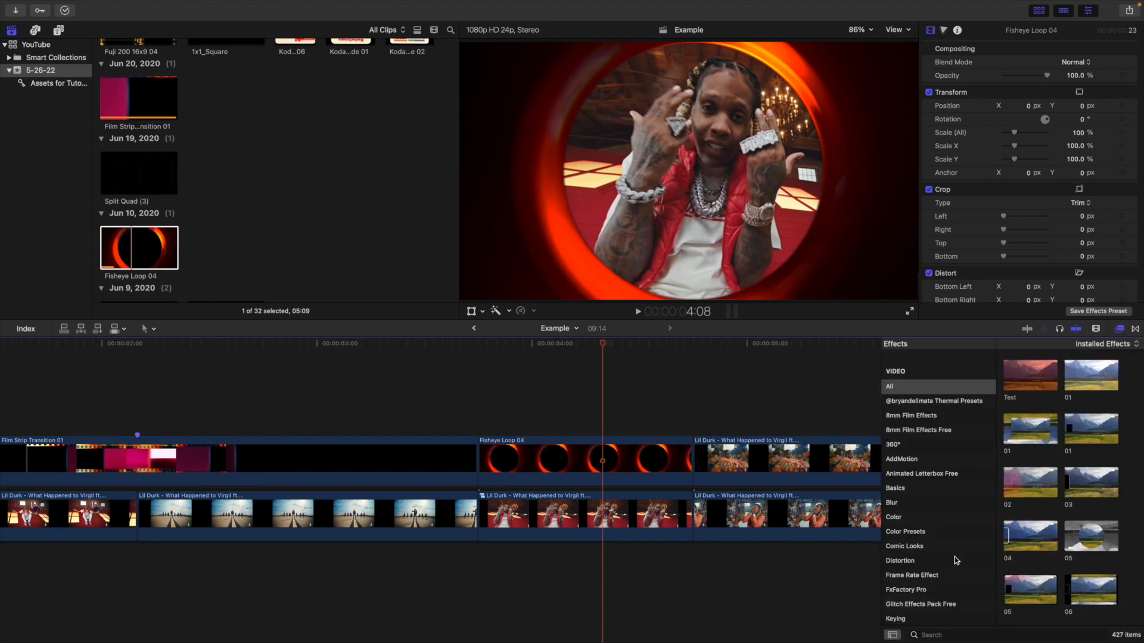
left_click(965, 636)
type("fisheye")
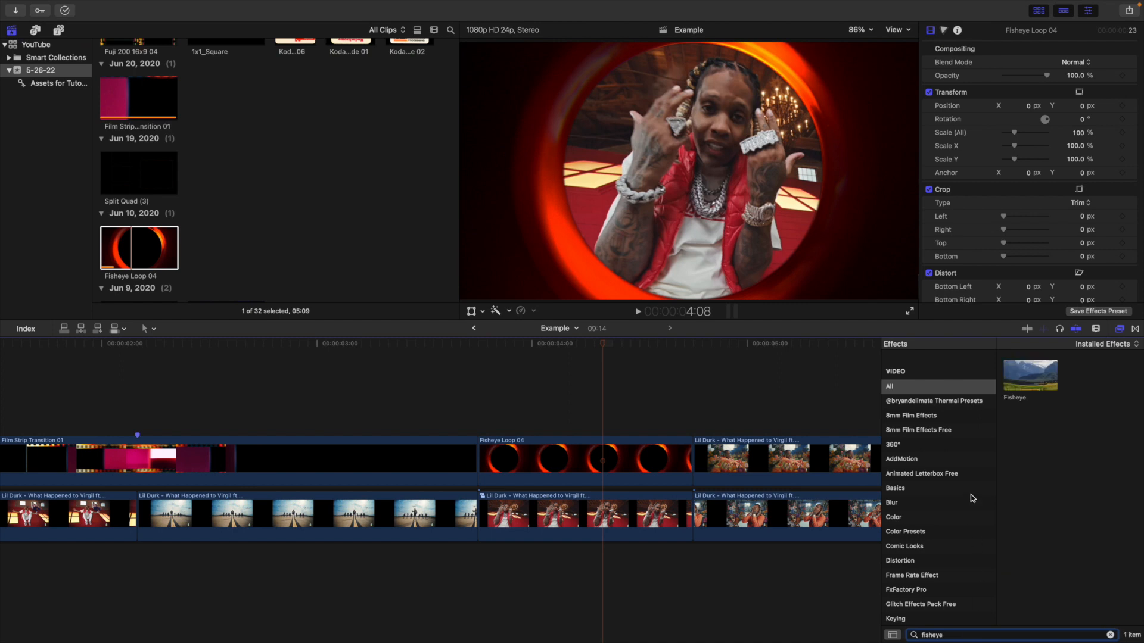
left_click_drag(1022, 387, 617, 509)
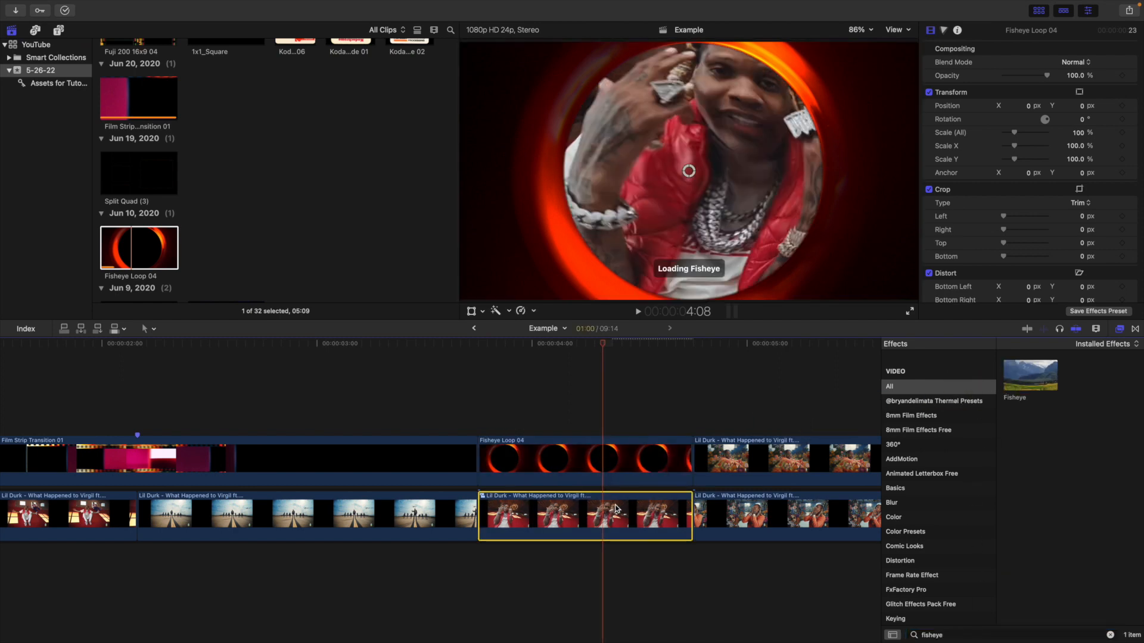
left_click(1119, 329)
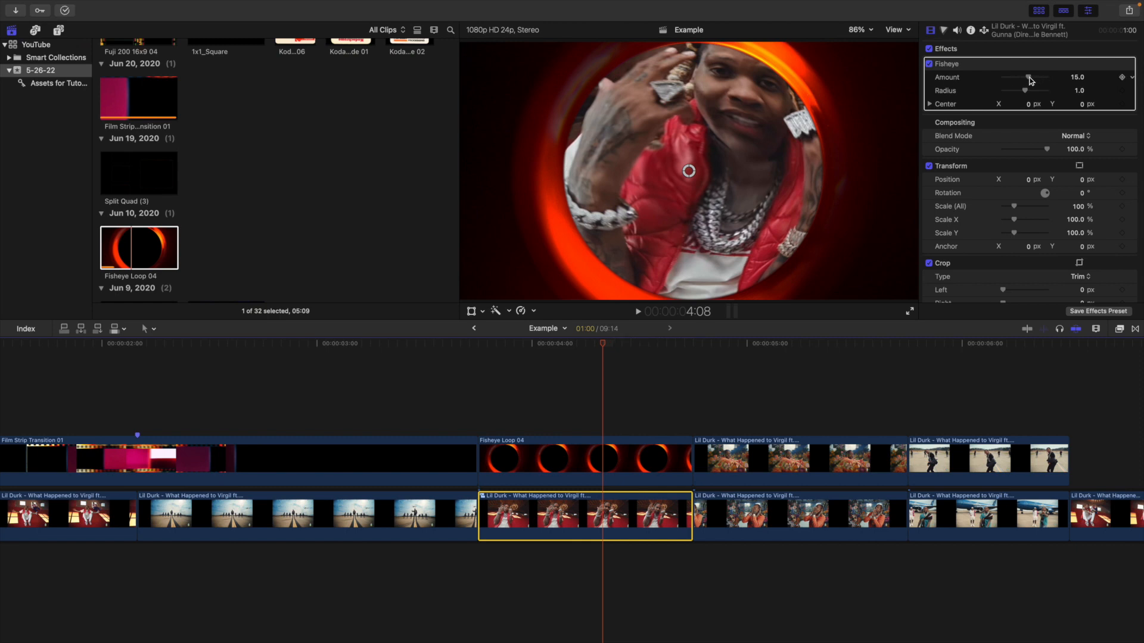
left_click_drag(1030, 79, 1030, 94)
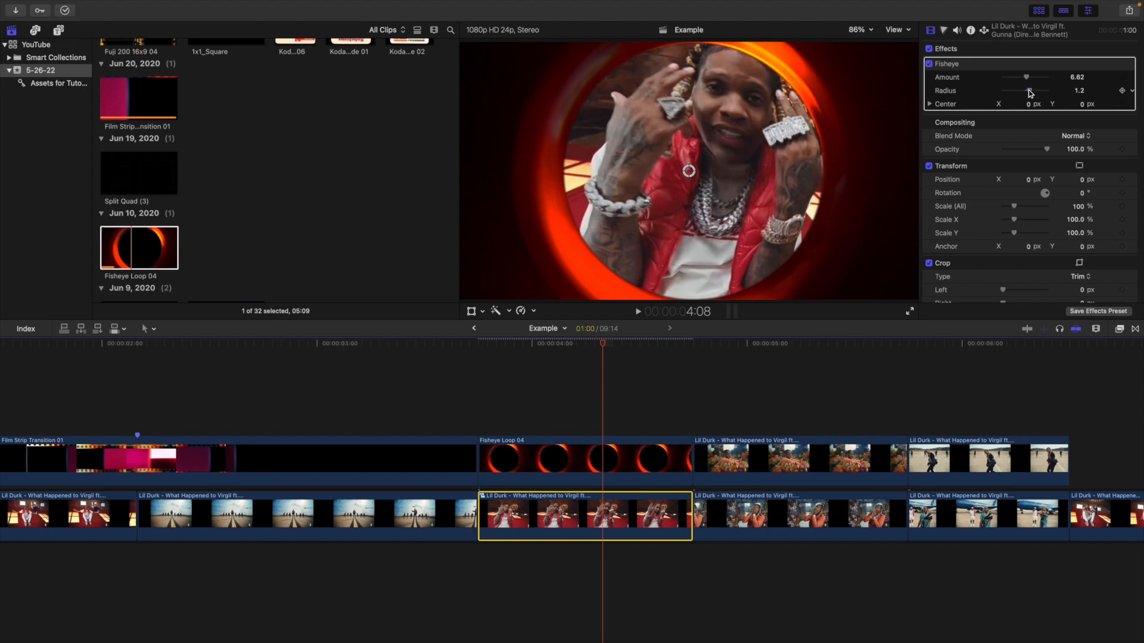
Play the fisheye section from the fourth clip's start and from shortly before it to check the distorted look
left_click(482, 410)
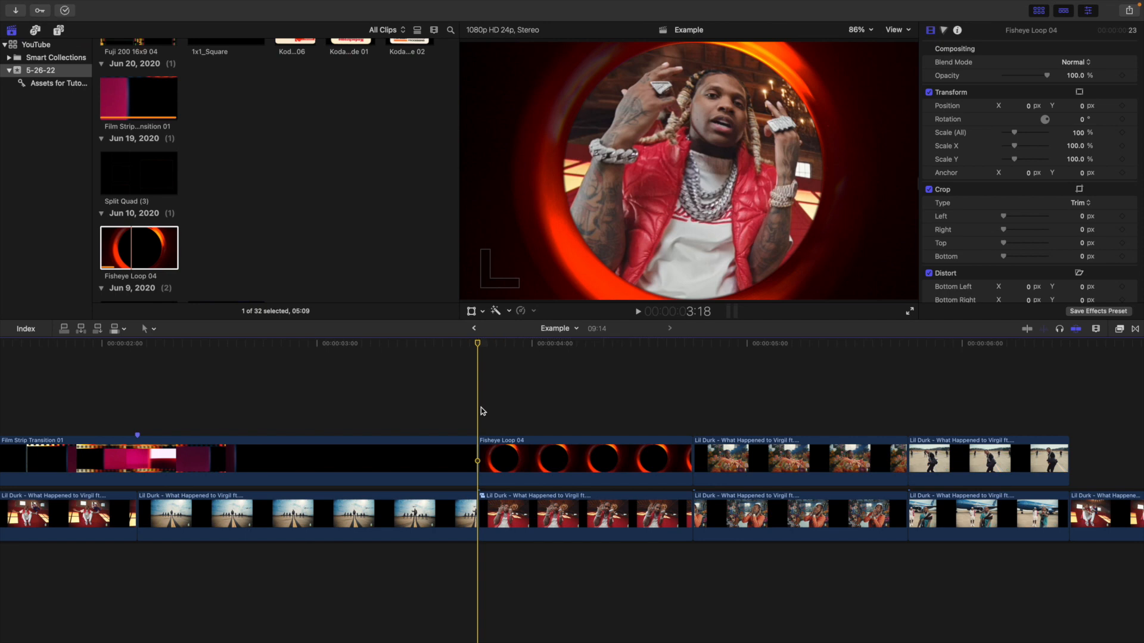
key("space")
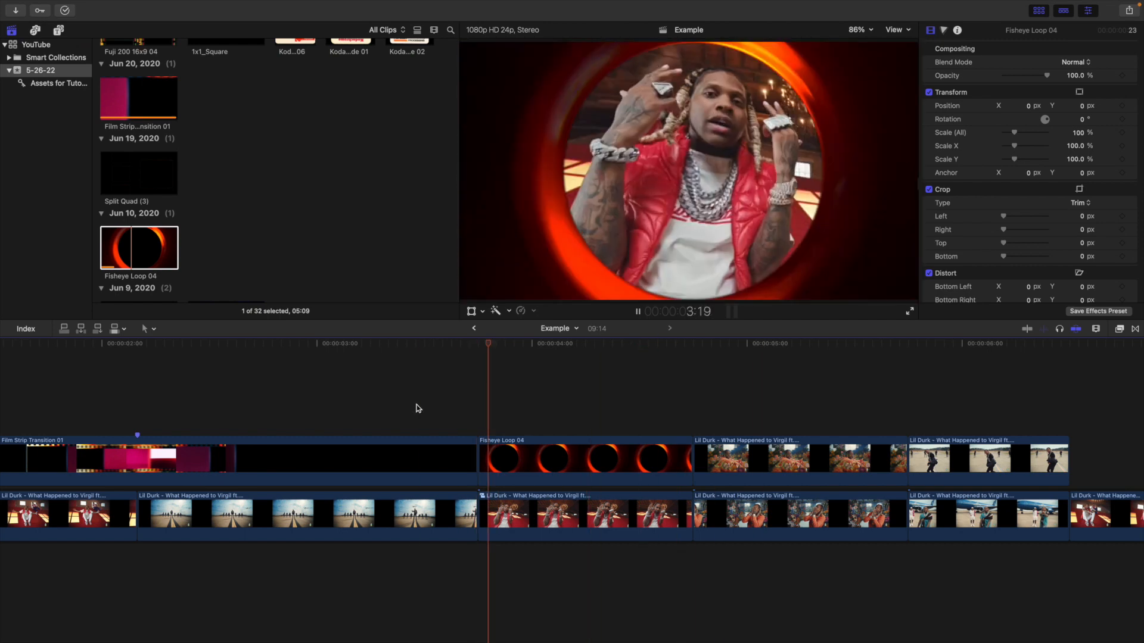
left_click(417, 405)
left_click(416, 405)
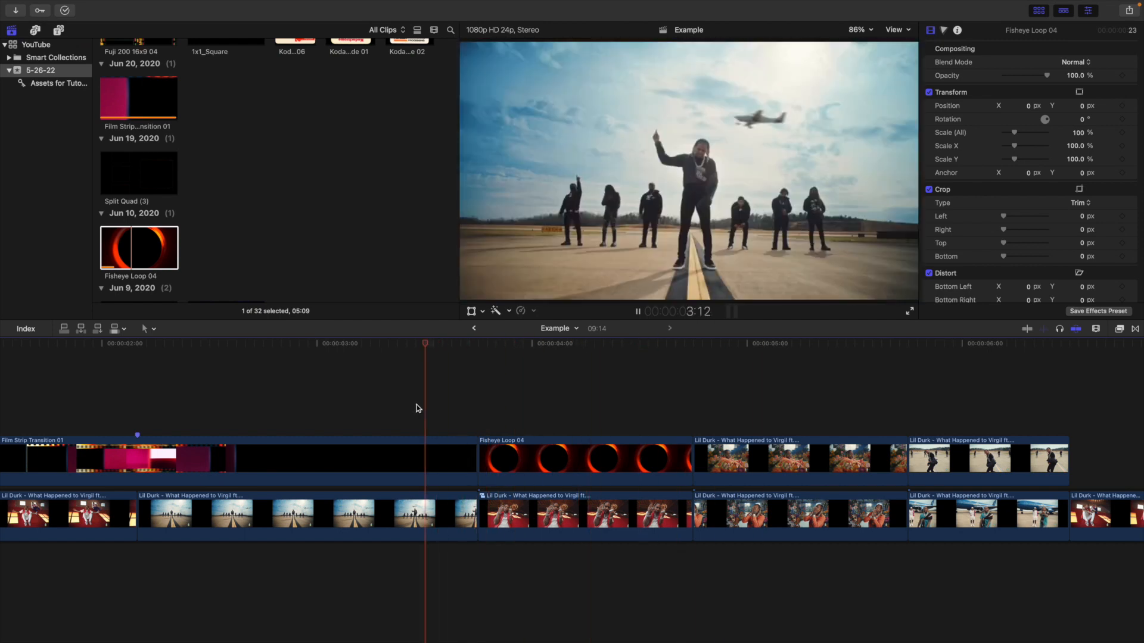
key("space")
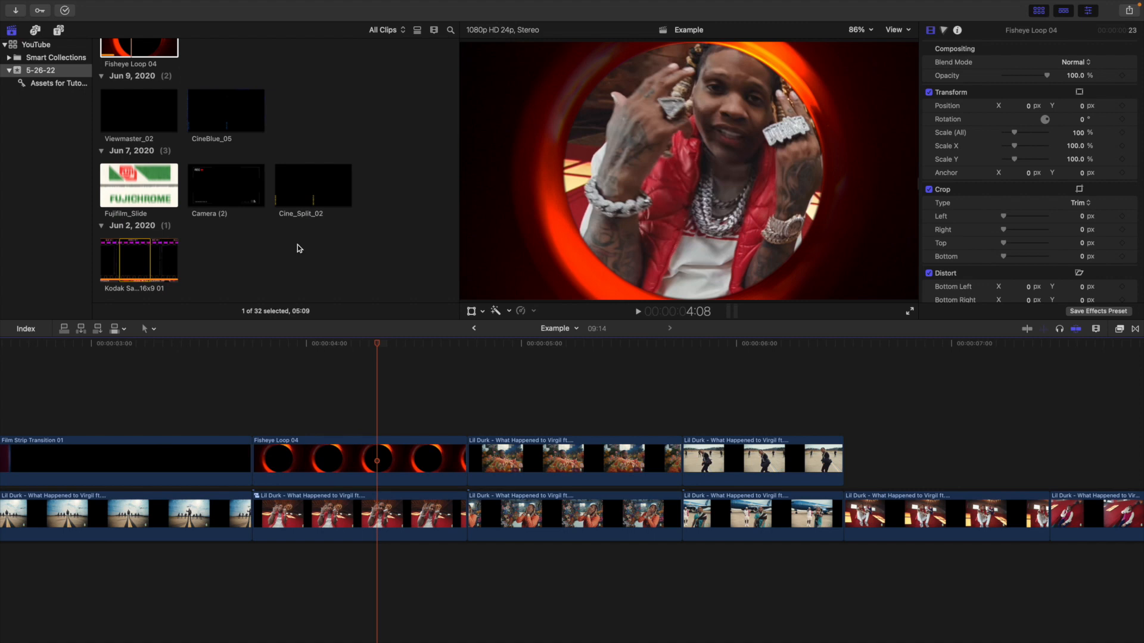
Place Cine_Split_02 above the stacked flower clips, starting at 4:18, and trim its end to 5:18
left_click(297, 196)
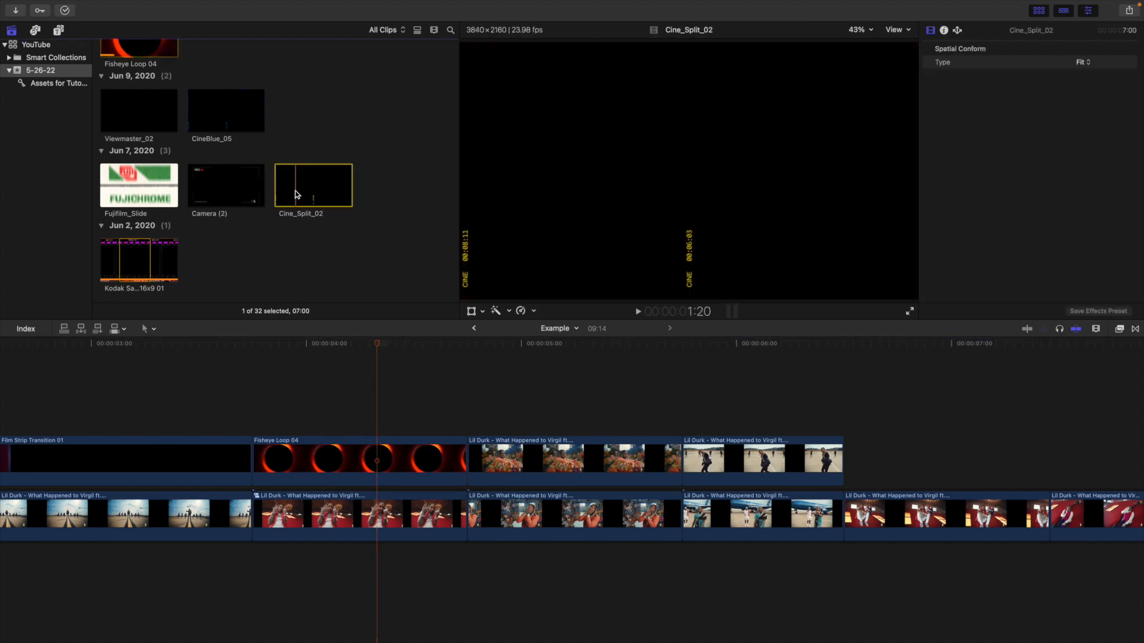
left_click_drag(292, 189, 477, 394)
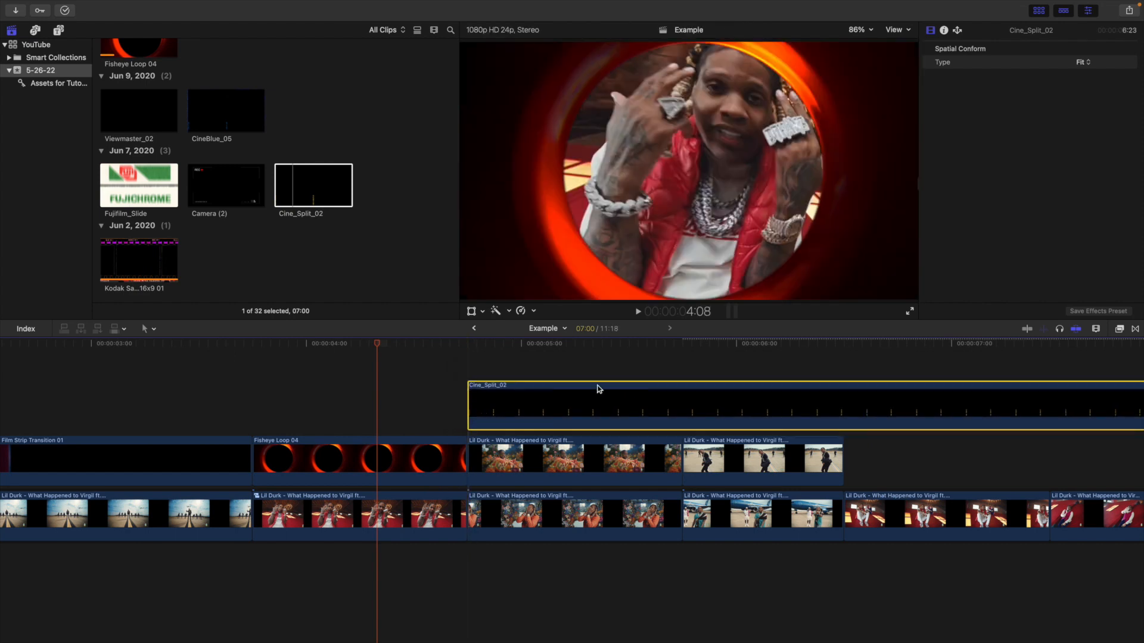
left_click(685, 372)
left_click(685, 407)
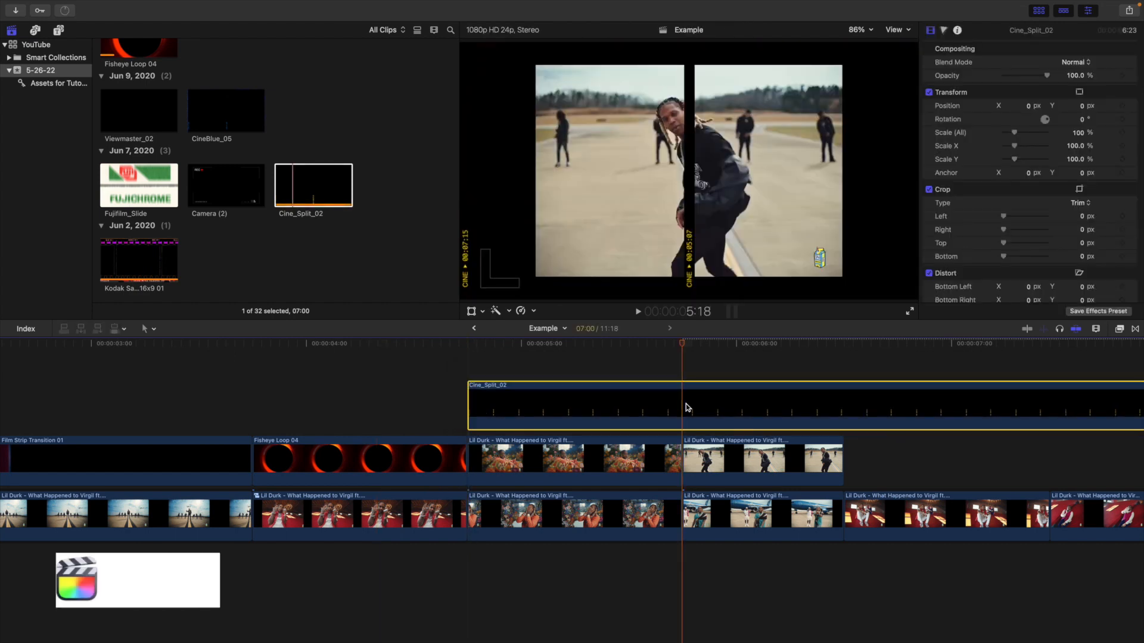
key("alt+bracketright")
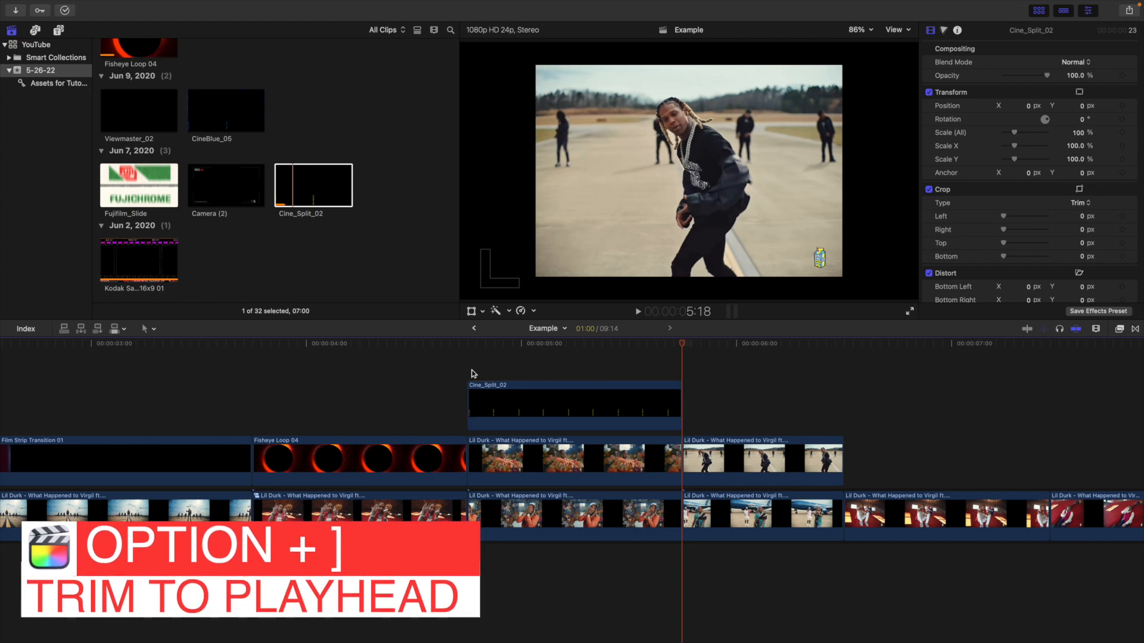
Play the section from 4:18 to check how the flower clip sits inside the Cine_Split_02 overlay
left_click(472, 373)
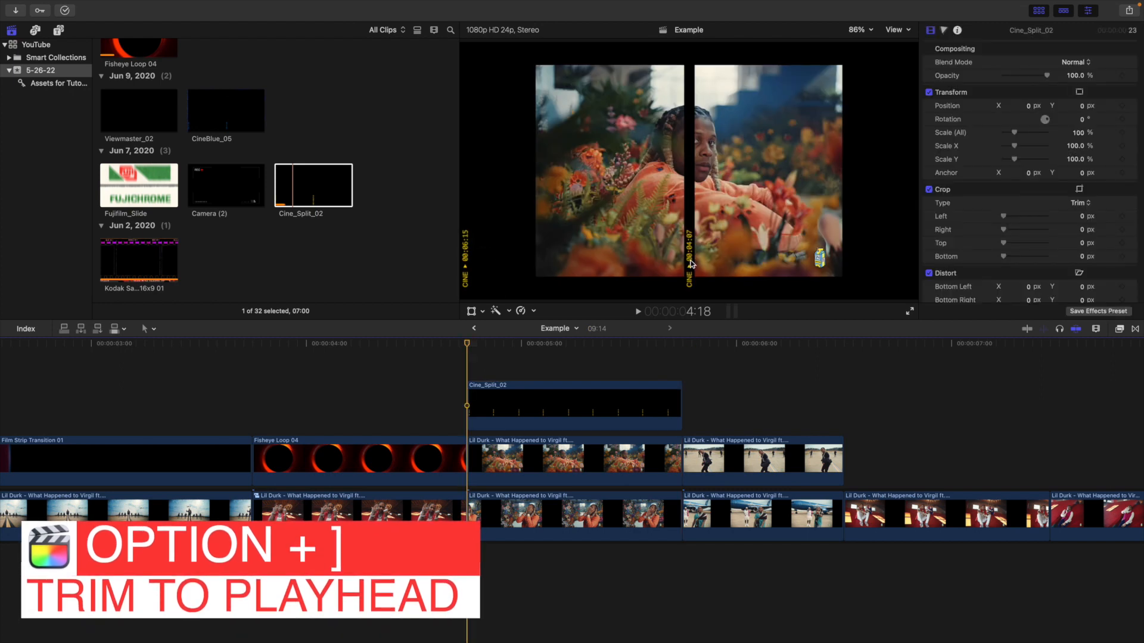
key("space")
left_click(505, 359)
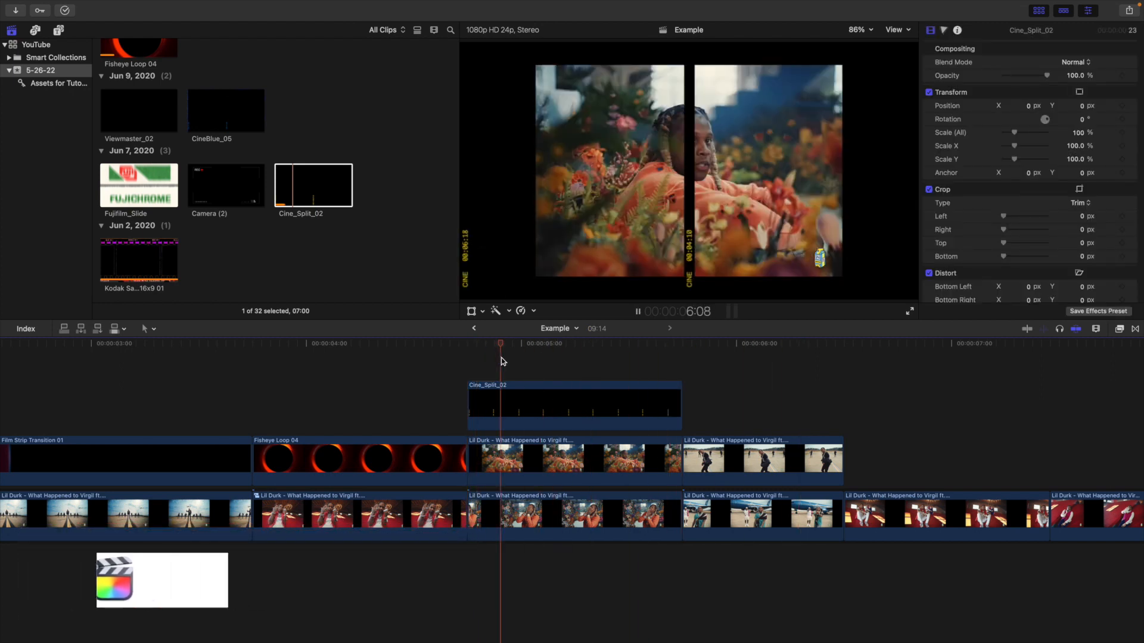
key("space")
Fit the upper flower clip into one half of the split with 136% scale, position X 433 px and left crop 640 px
left_click(581, 462)
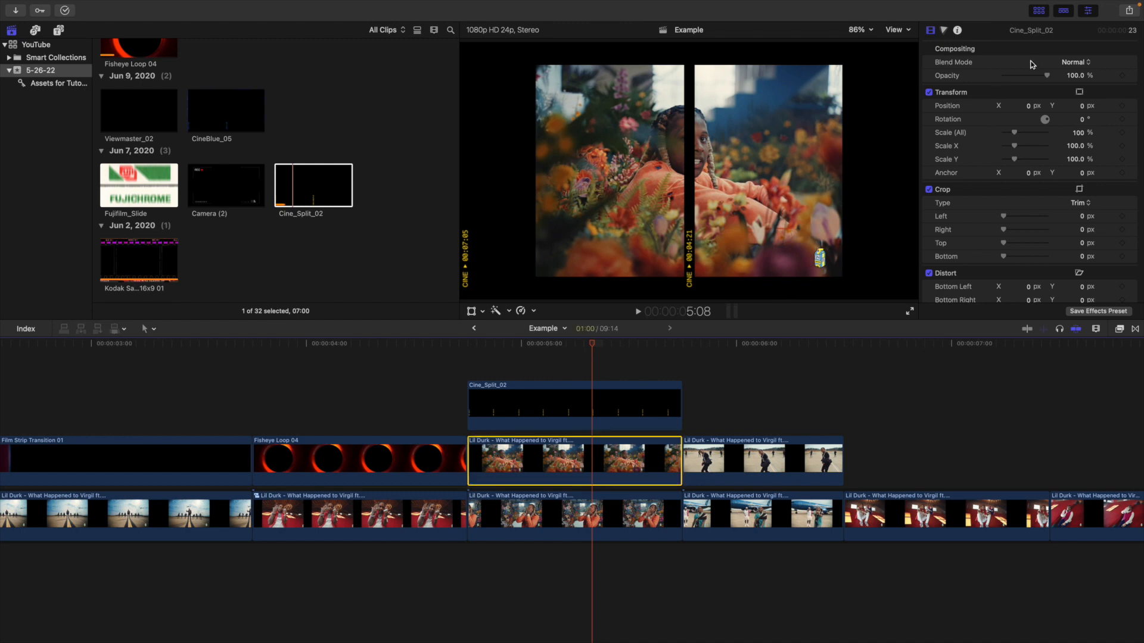
left_click_drag(1078, 132, 1031, 126)
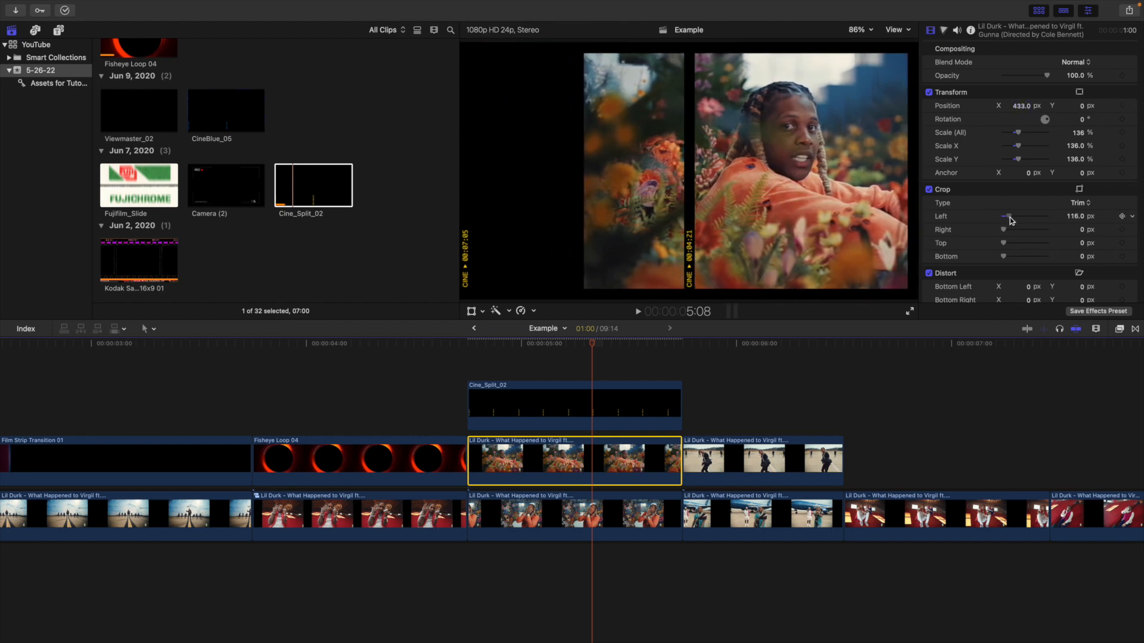
left_click_drag(1010, 221, 1036, 221)
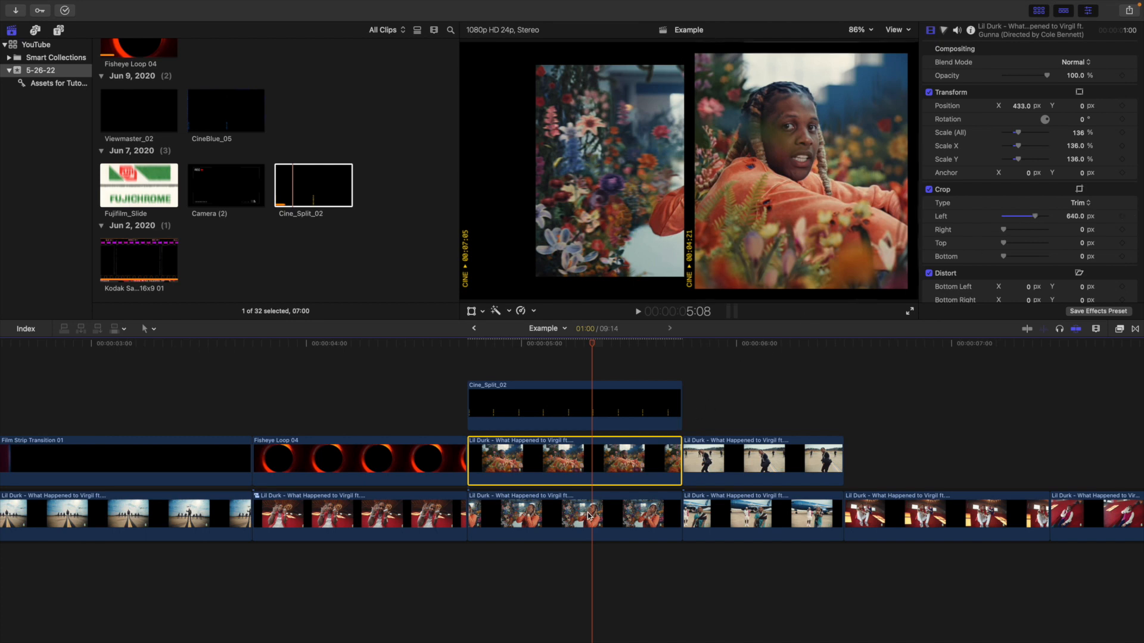
Fit the fifth primary clip into the other half of the split with 161% scale and position X -878.4 px
left_click(588, 515)
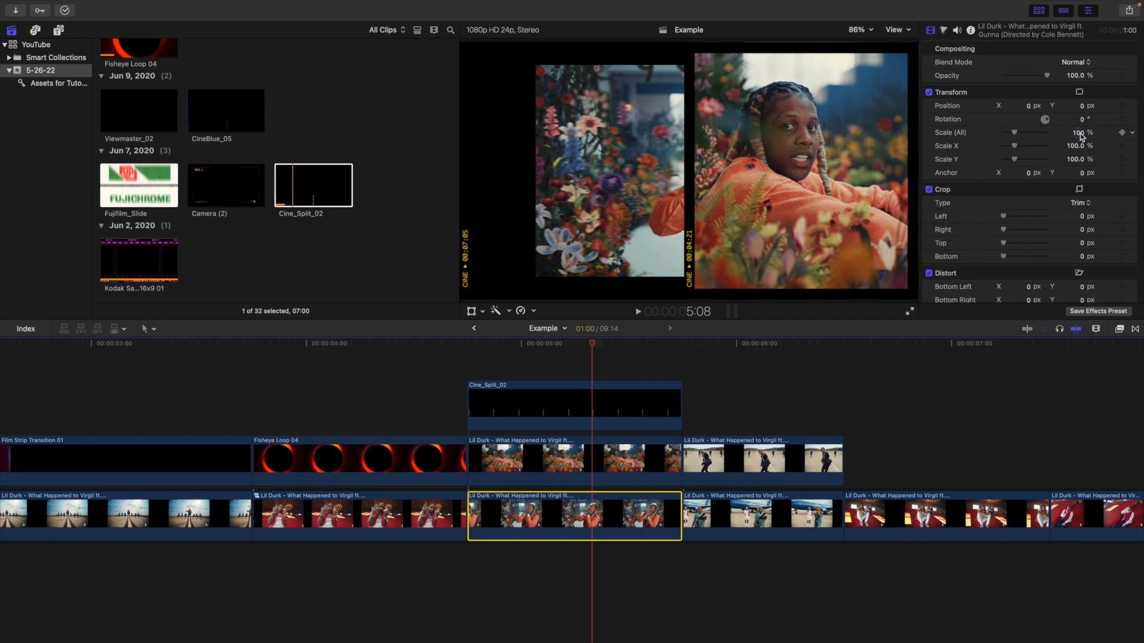
left_click_drag(1080, 137, 988, 106)
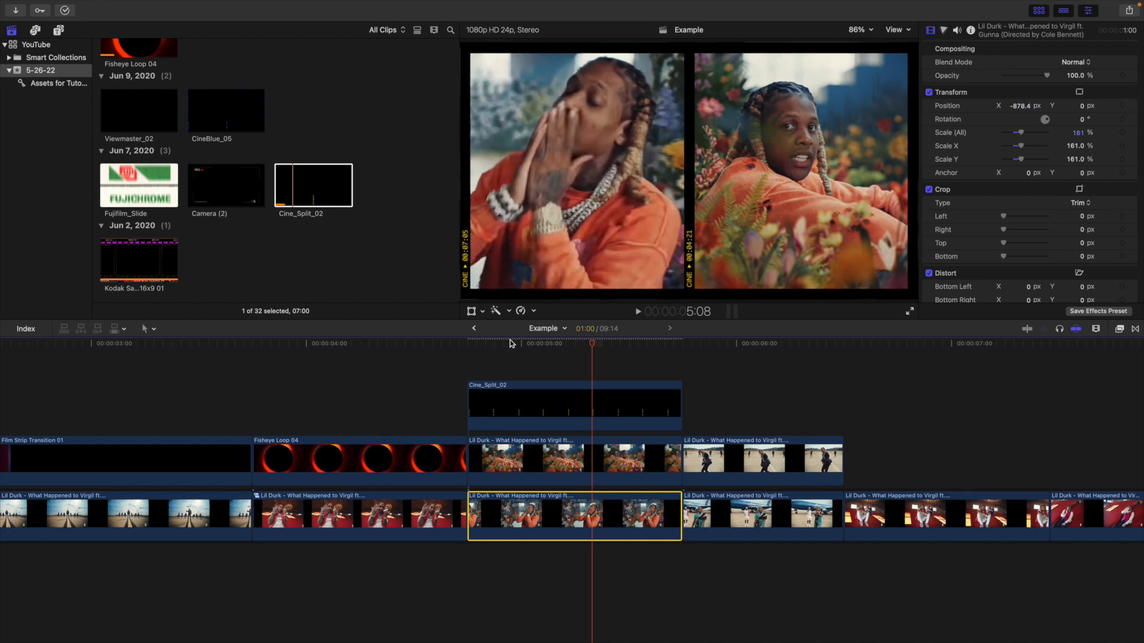
Play the split-screen section from its start at 4:18 to check both halves moving together
left_click(473, 366)
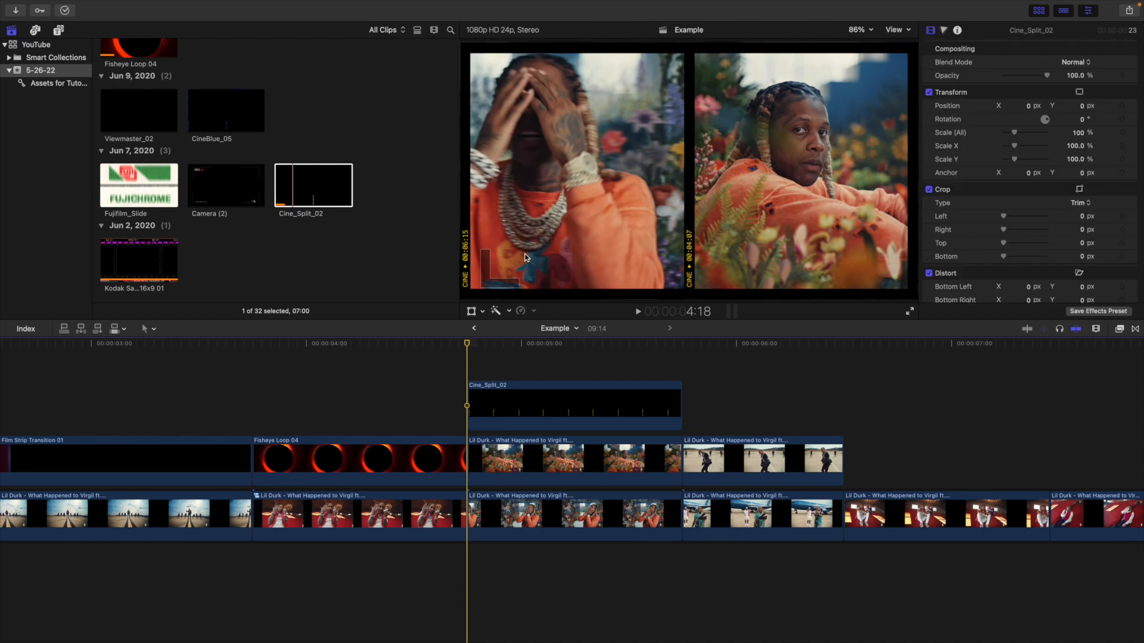
key("space")
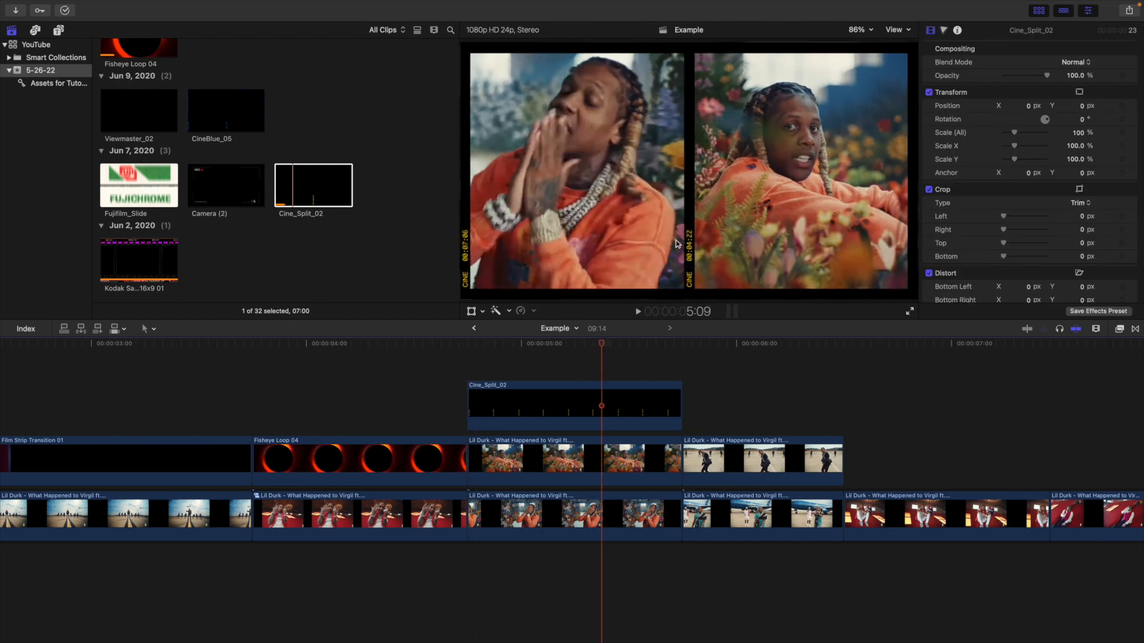
left_click(470, 377)
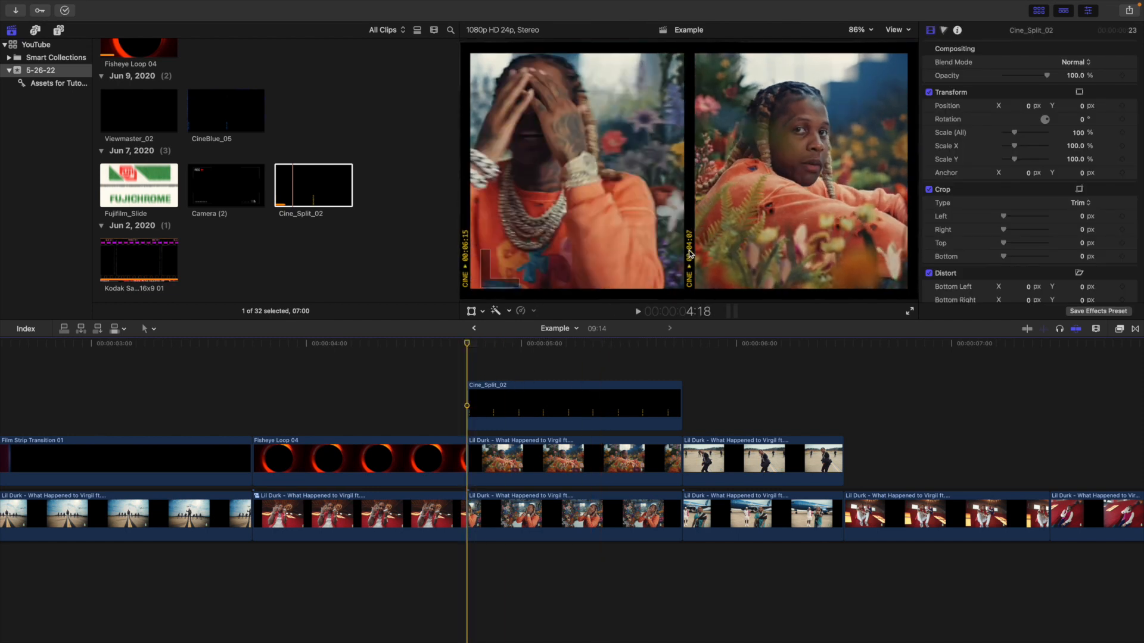
key("space")
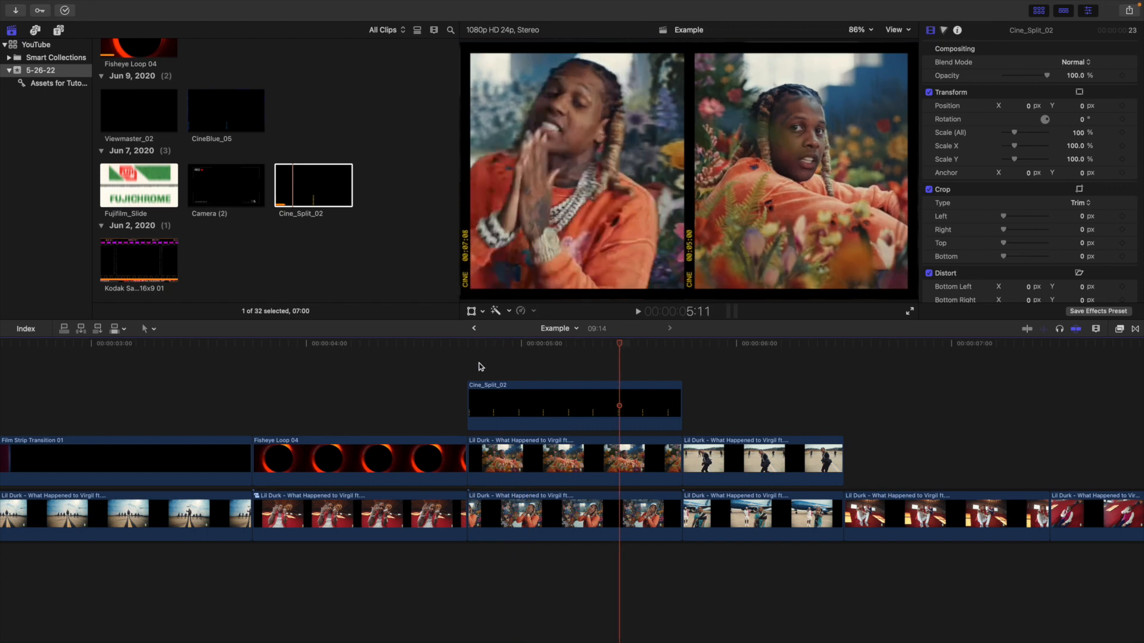
left_click(478, 364)
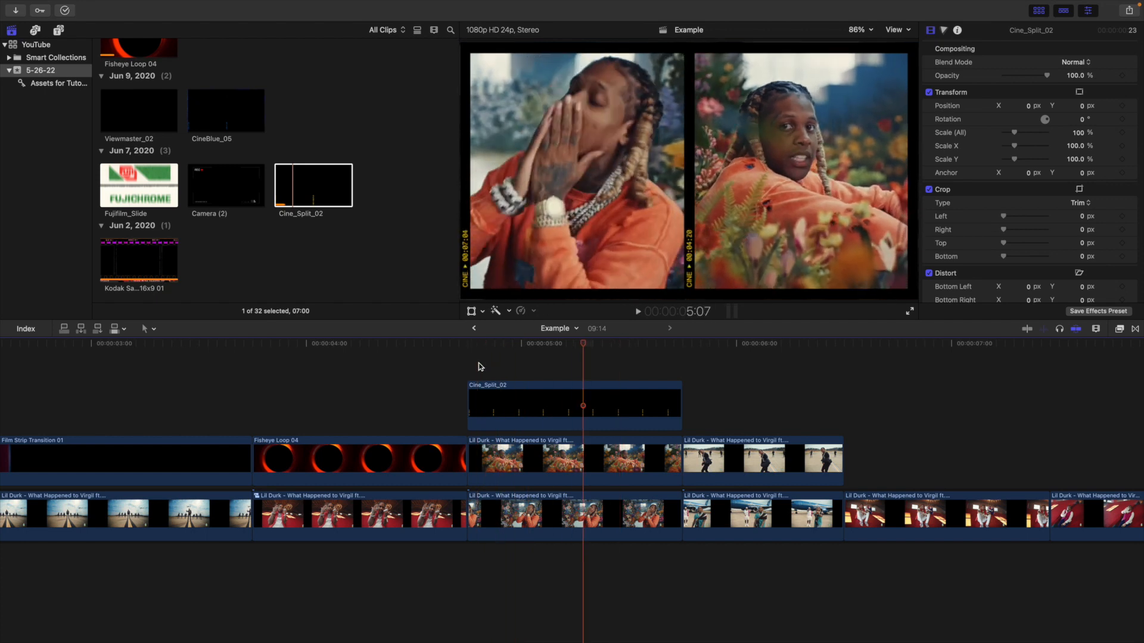
Scale the Cine_Split_02 overlay to 101% and return the playhead to its start at 4:18
left_click(544, 400)
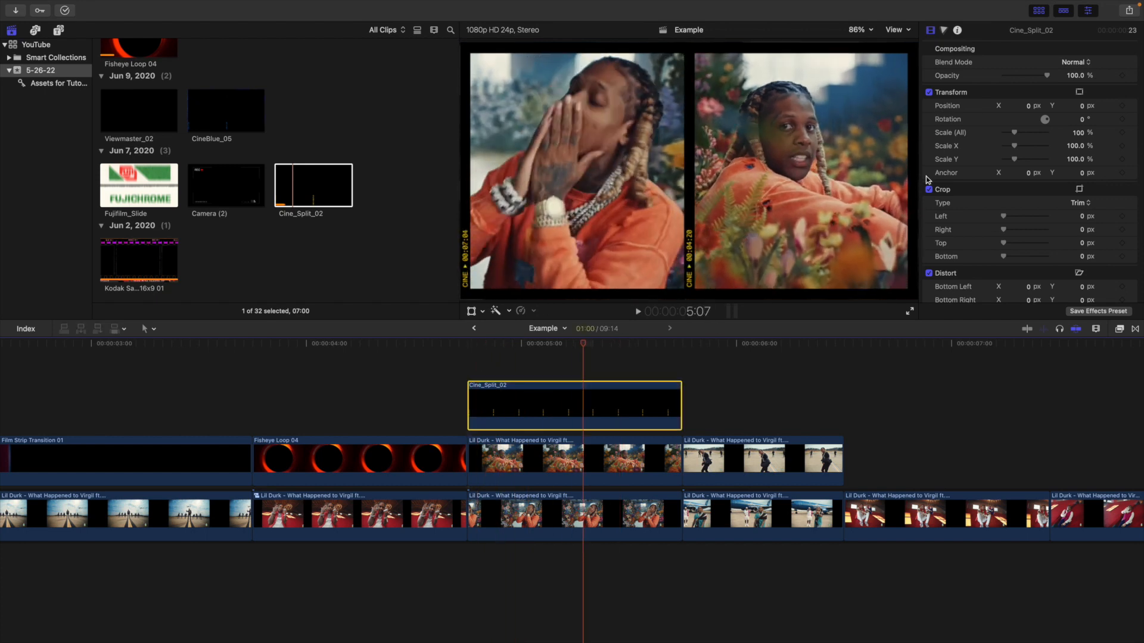
left_click(1079, 133)
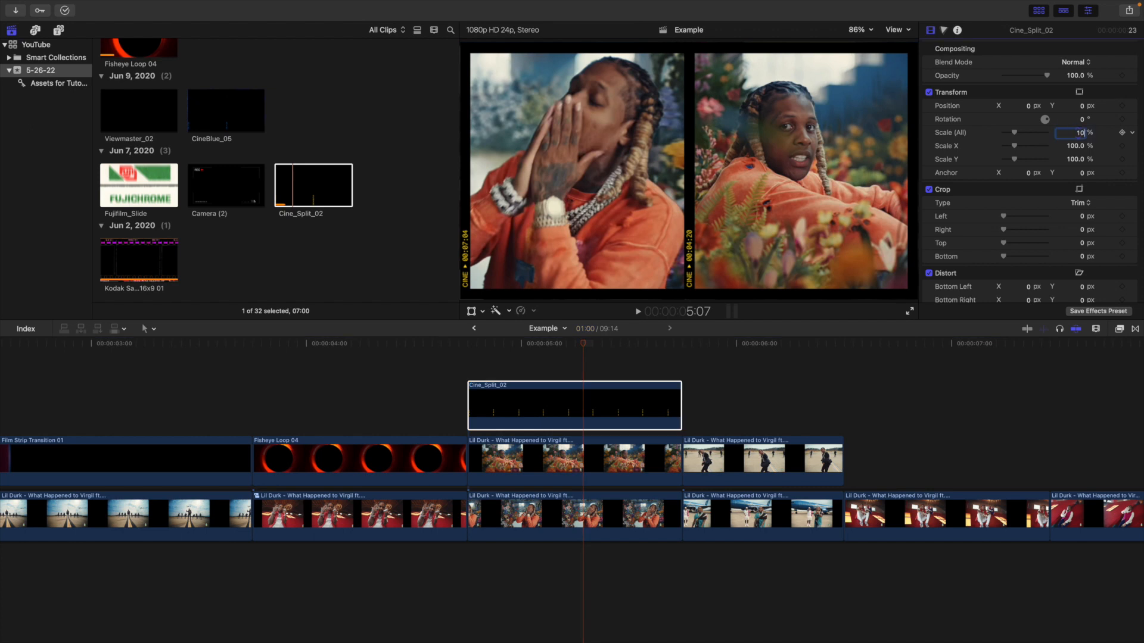
key("Return")
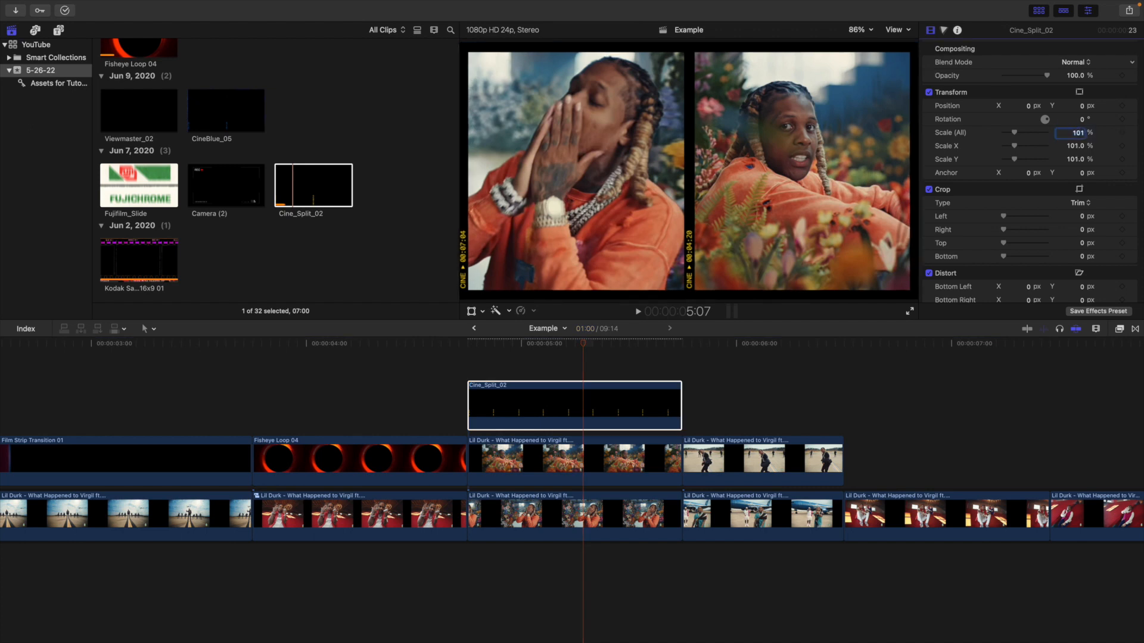
left_click(471, 375)
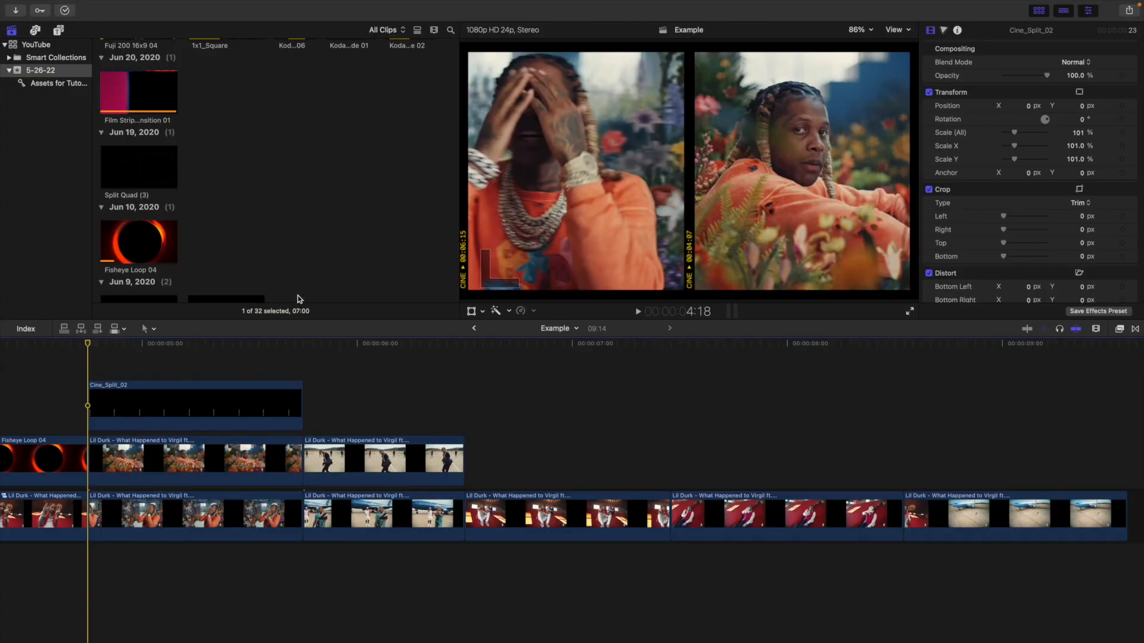
Place Split Quad (3) above the stacked runway clips, starting at 5:18, and trim its end to 6:12
left_click(135, 172)
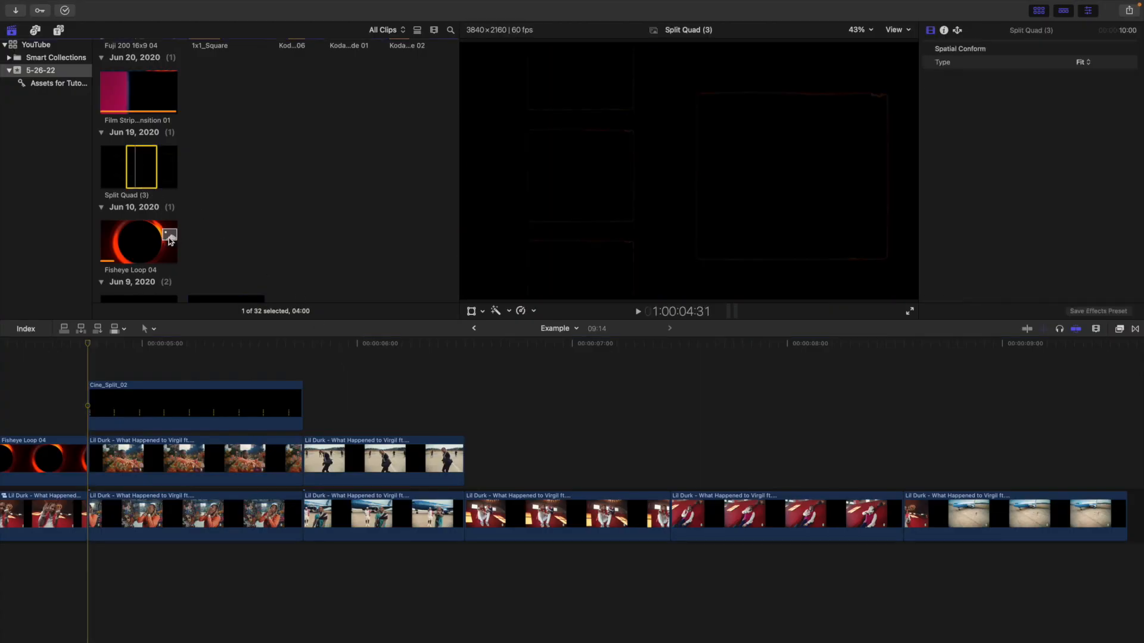
left_click_drag(170, 240, 312, 377)
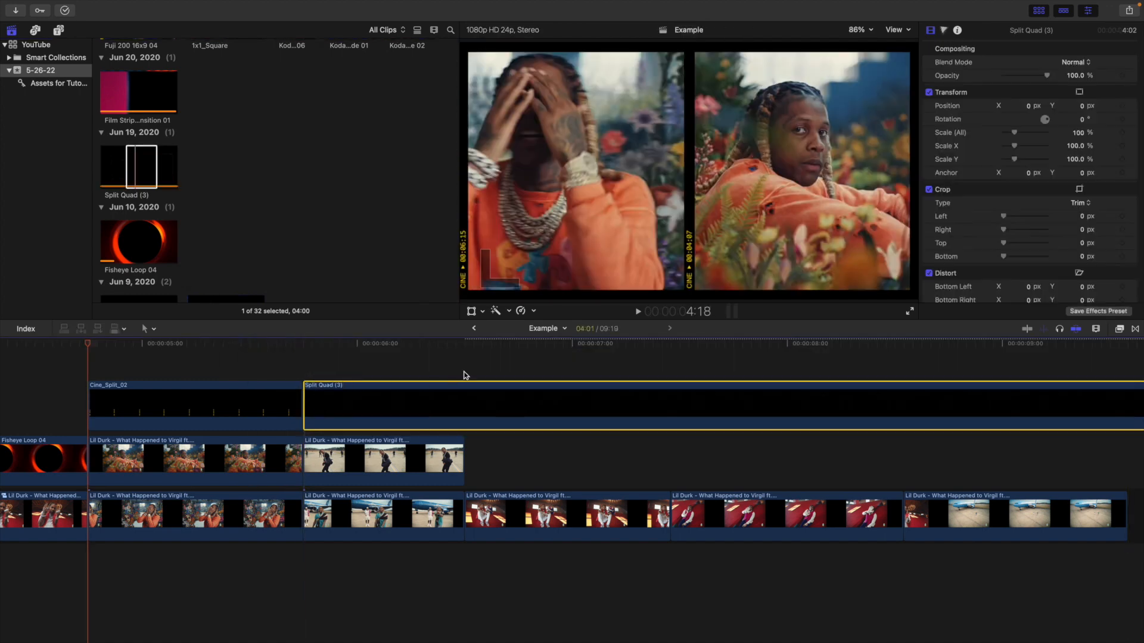
left_click(465, 375)
left_click(467, 406)
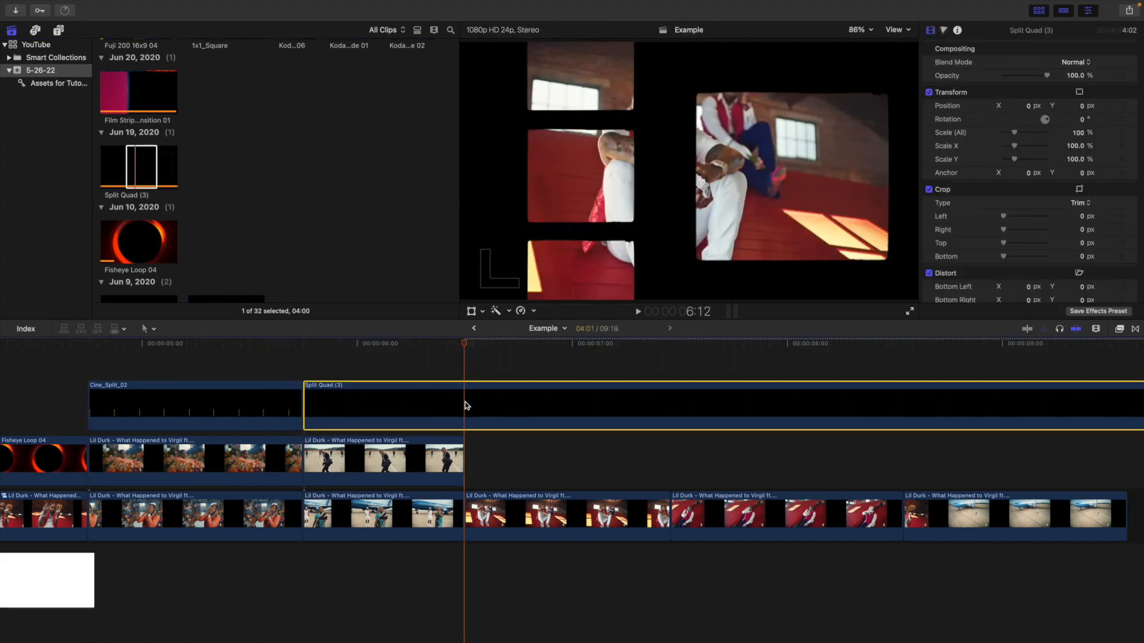
key("alt+bracketright")
Park the playhead at 6:03 and disable the upper runway clip beneath the Split Quad (3) overlay
left_click(390, 375)
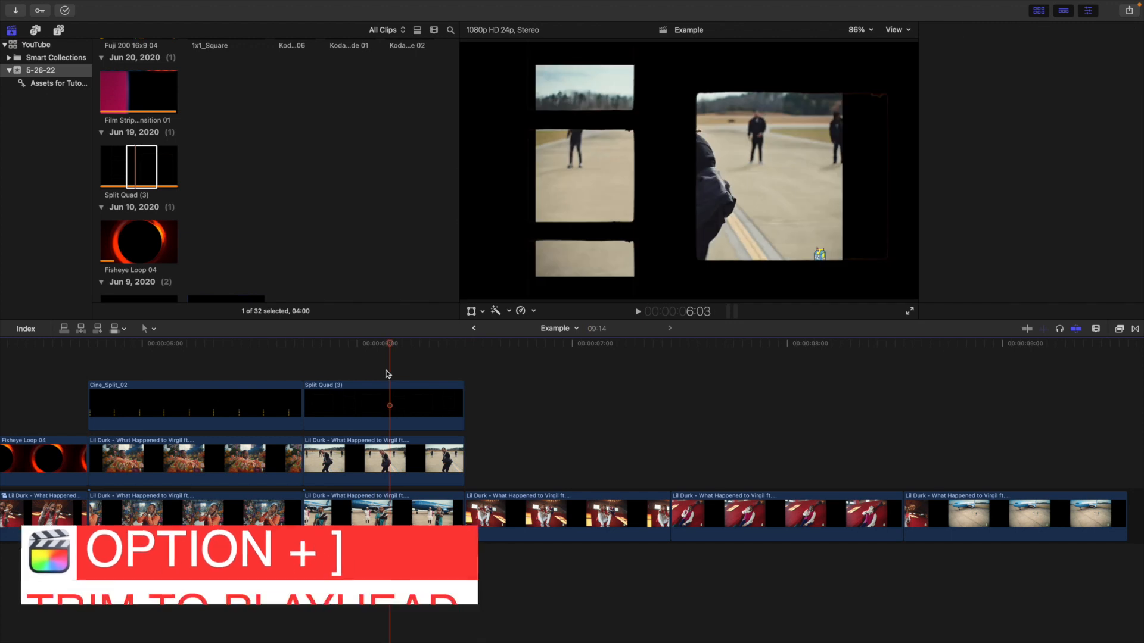
left_click(380, 407)
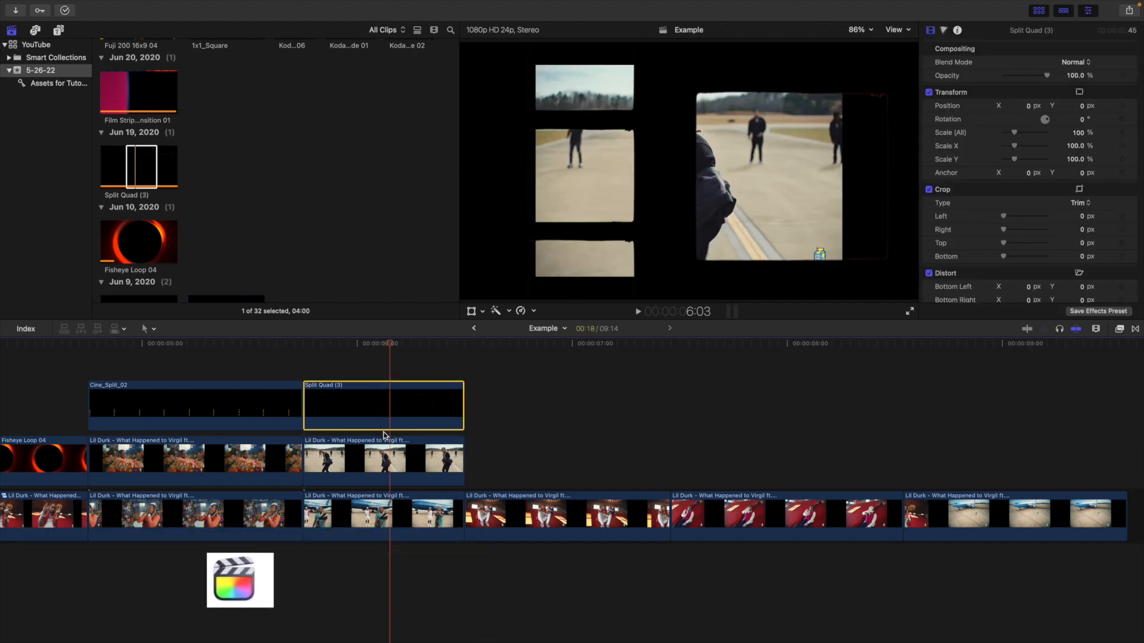
left_click(384, 453)
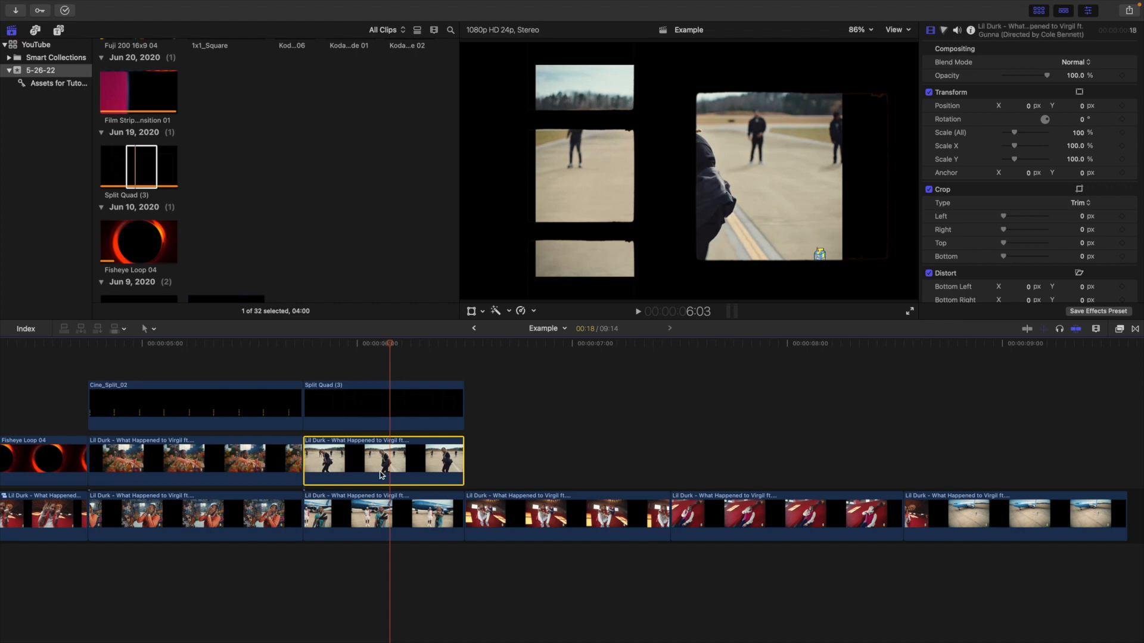
key("v")
Fit the primary airplane clip into the large Split Quad frame with 97% scale, position X 321 px and a 500 px left crop
left_click(385, 507)
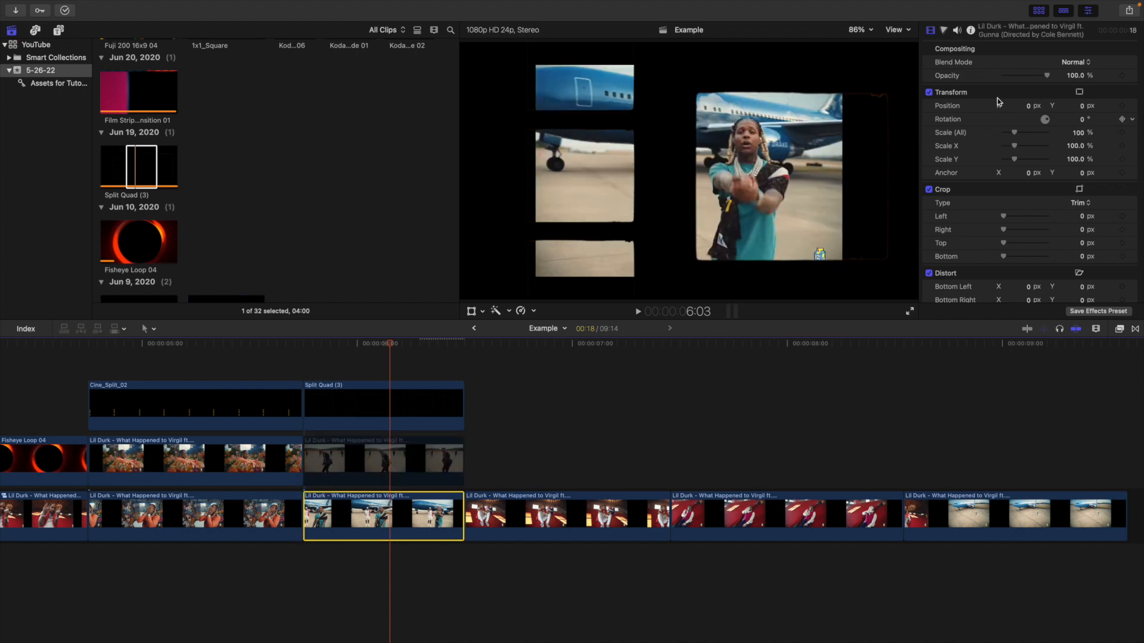
mouse_move(1081, 136)
left_mouse_down()
mouse_move(1081, 172)
mouse_move(1079, 136)
left_mouse_up()
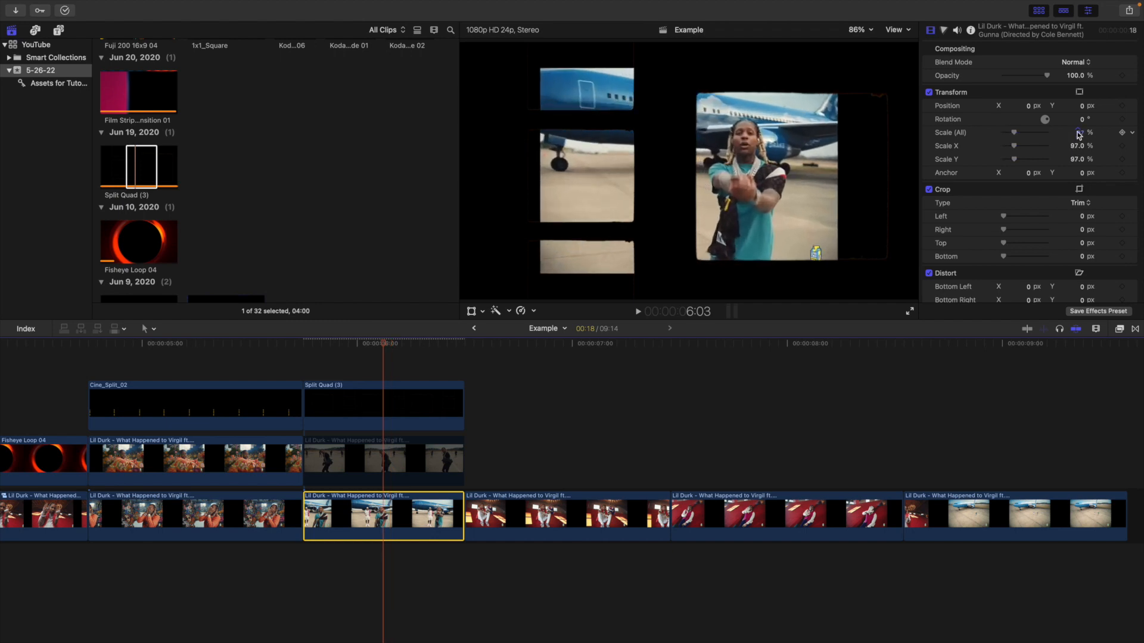
mouse_move(1030, 108)
left_mouse_down()
mouse_move(1029, 95)
mouse_move(1025, 114)
left_mouse_up()
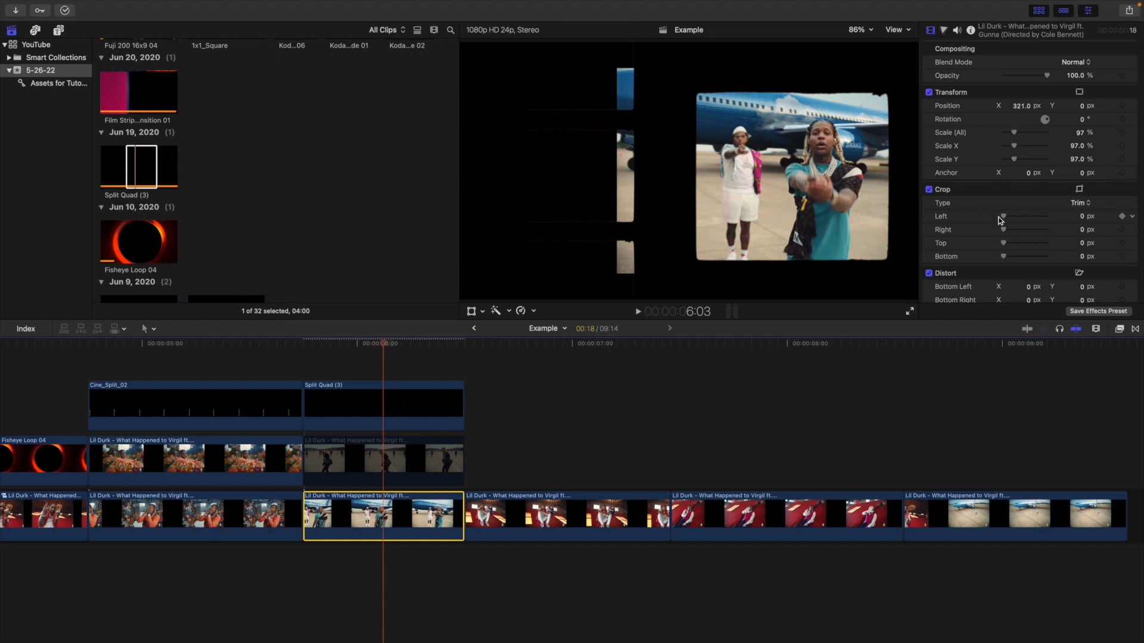
left_click_drag(1022, 219, 1037, 220)
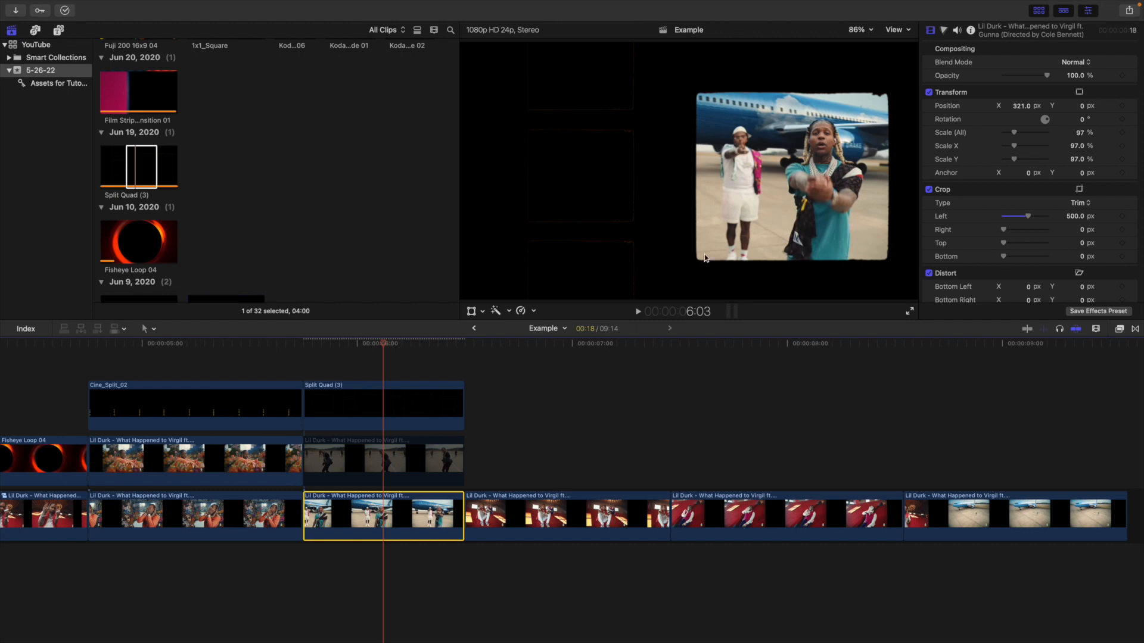
Place a Custom generator beneath the primary clips, starting at about 5:12, and set its color to light green
left_click(58, 31)
scroll(48, 175, "down", 10)
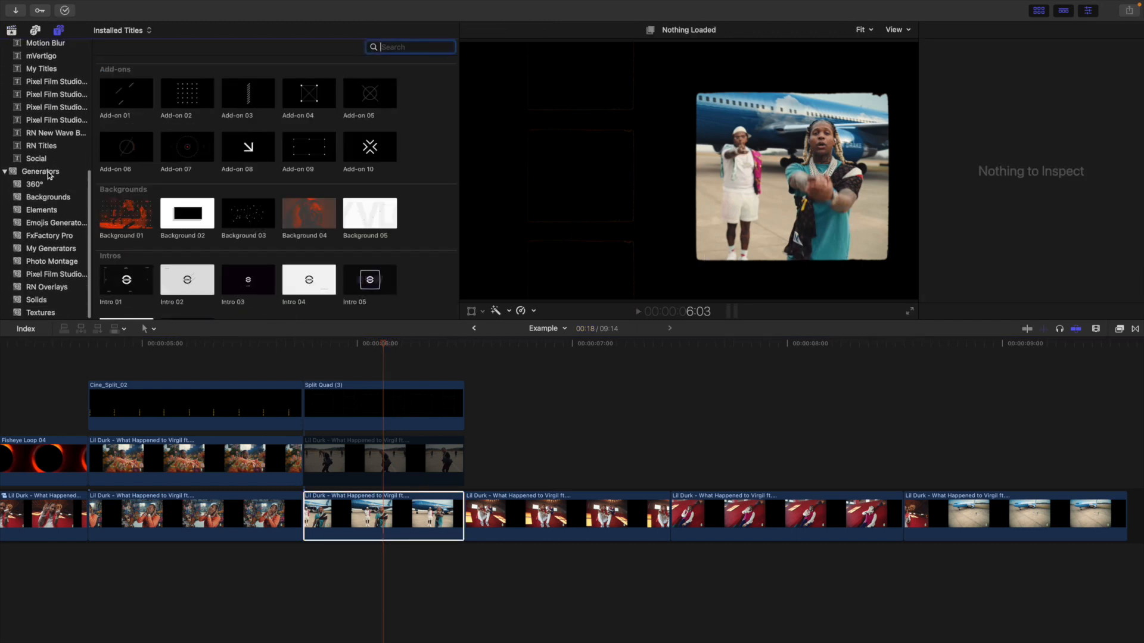
left_click(48, 173)
left_click_drag(187, 188, 252, 569)
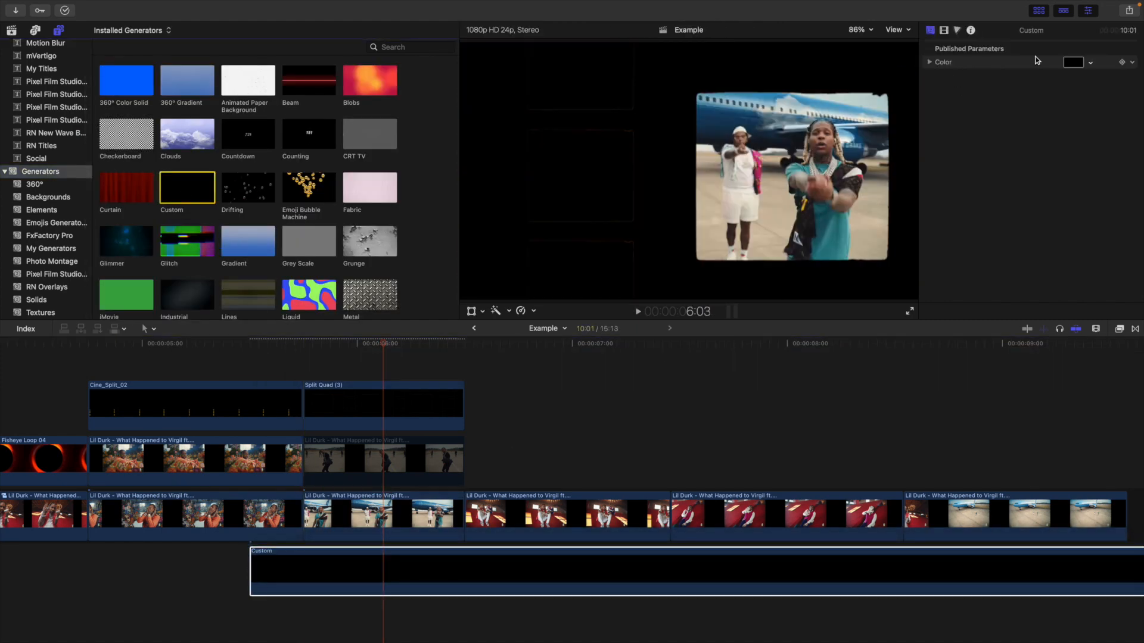
left_click(1092, 64)
left_click(1058, 117)
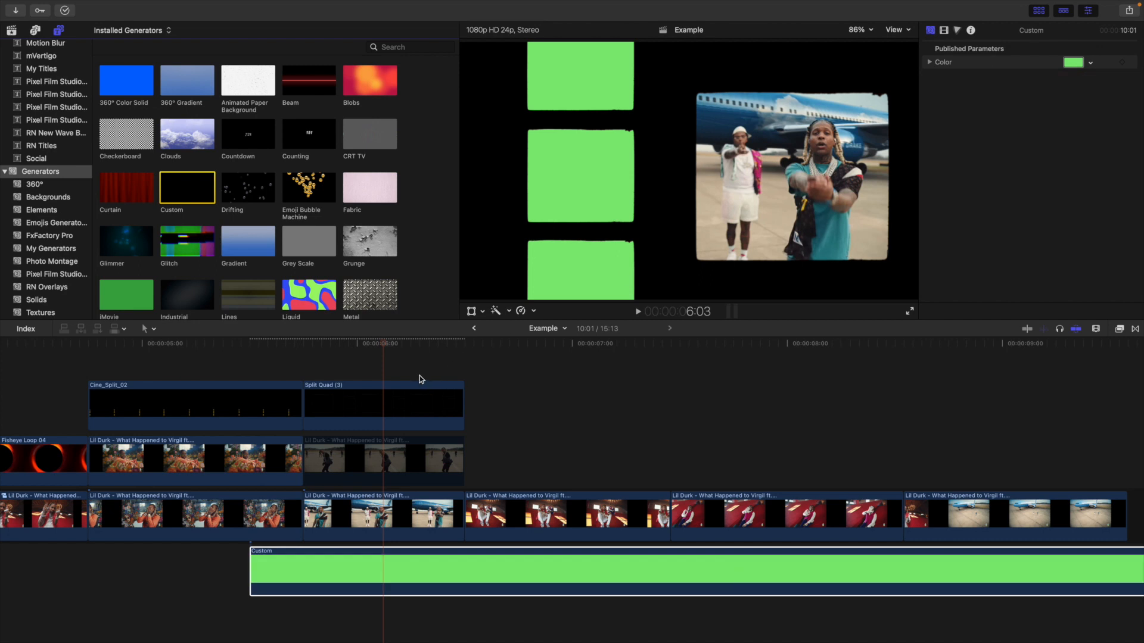
Re-enable the upper runway clip and fit it into the middle small frame with 54% scale, position X -405 px and a 577 px right crop
left_click(376, 367)
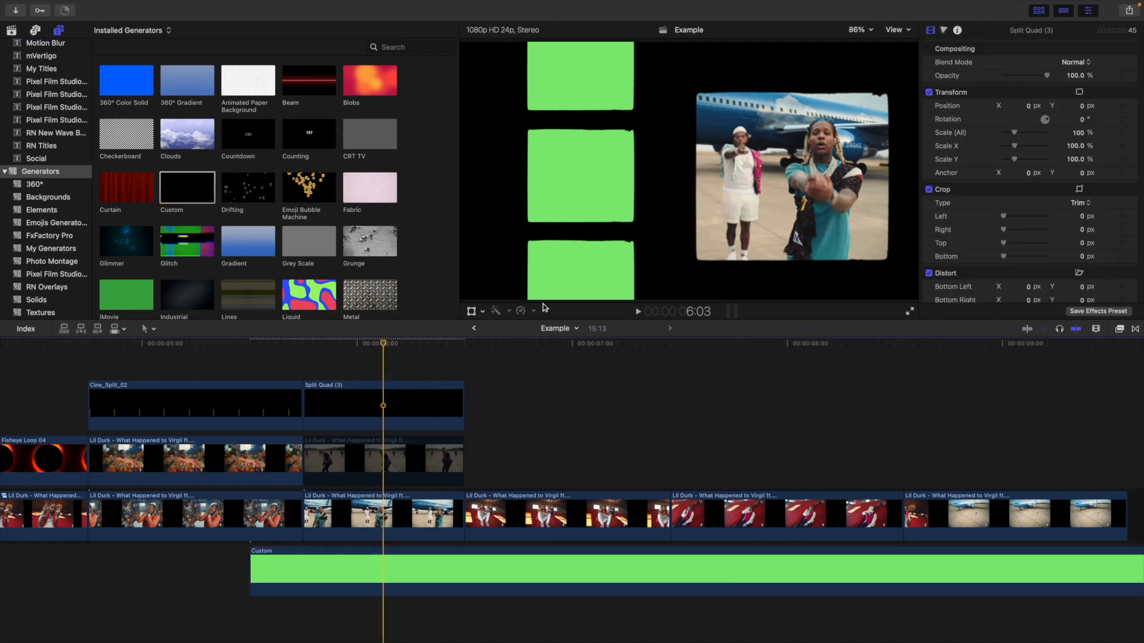
left_click(388, 447)
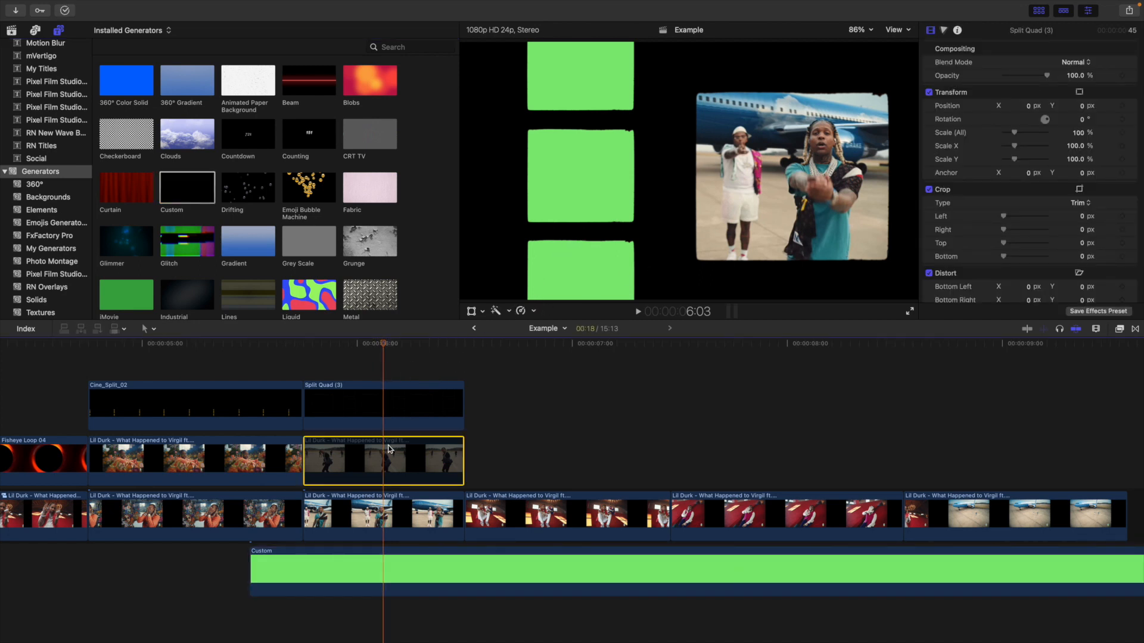
left_click_drag(1075, 135, 1079, 132)
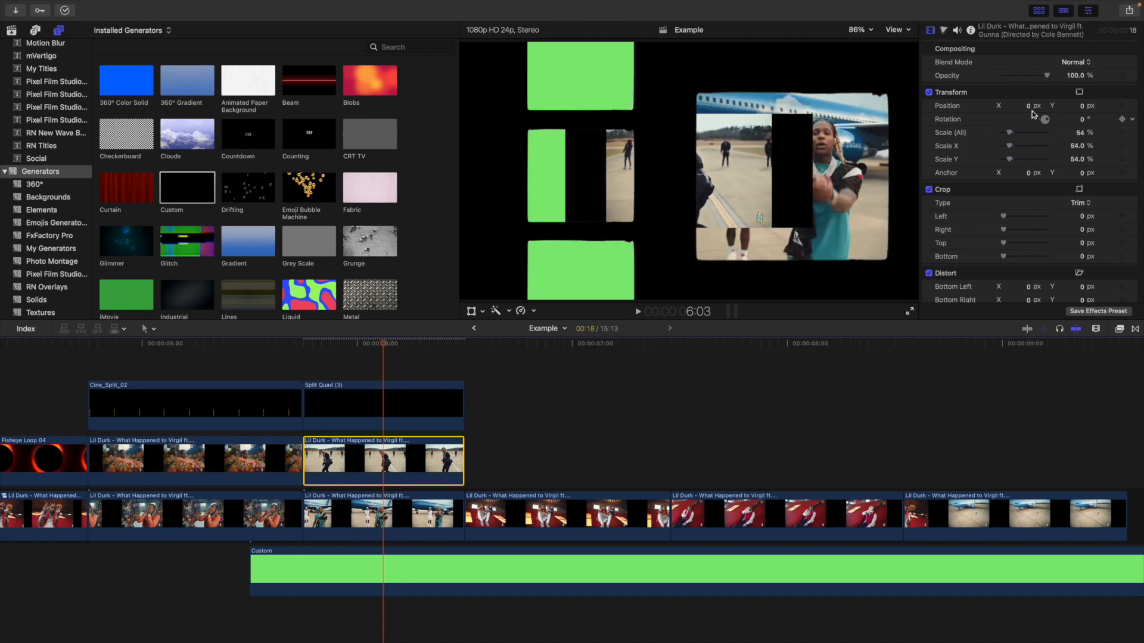
type("-405")
key("Return")
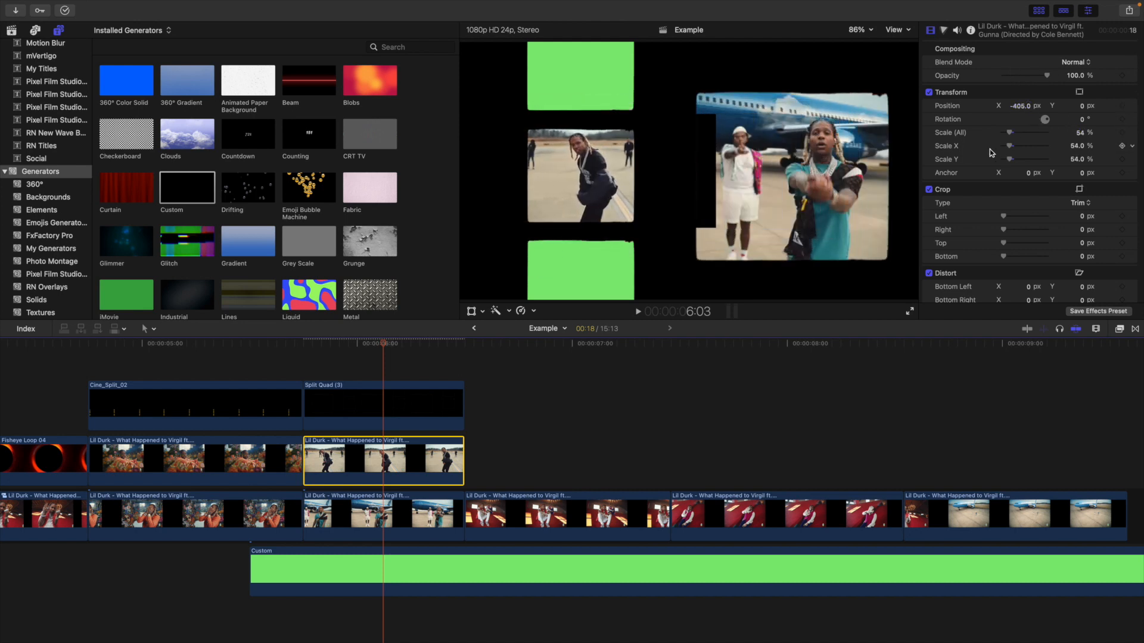
left_click_drag(1006, 229, 1037, 234)
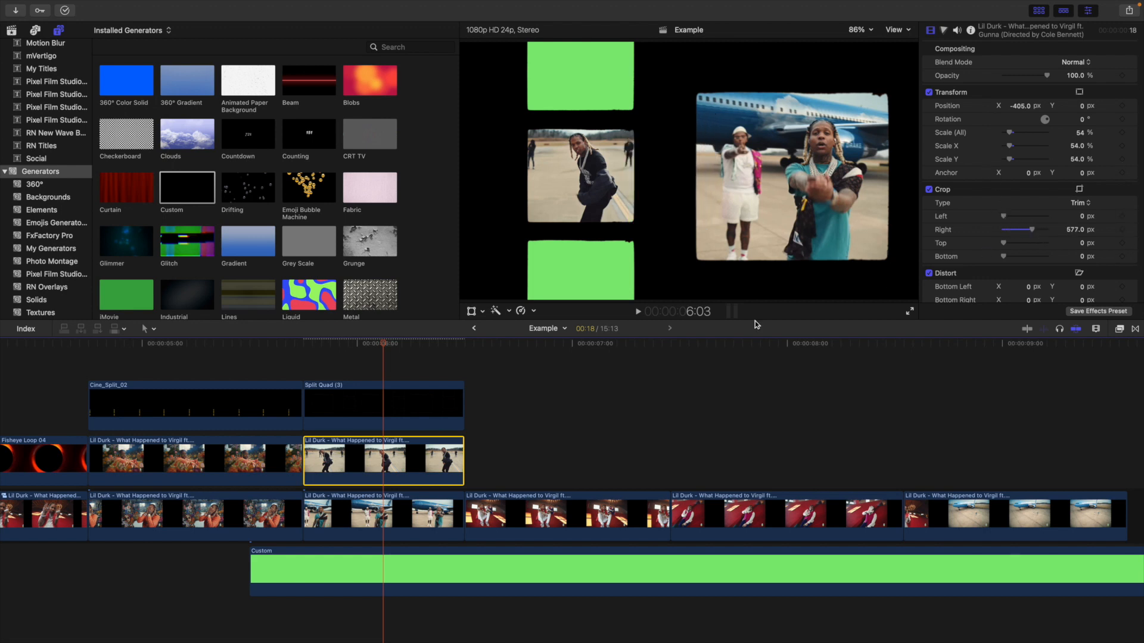
Stack copies of the small runway clip, raising one into the upper small frame and moving one to position Y -492.8 px for the lower frame
left_click_drag(385, 458, 393, 426)
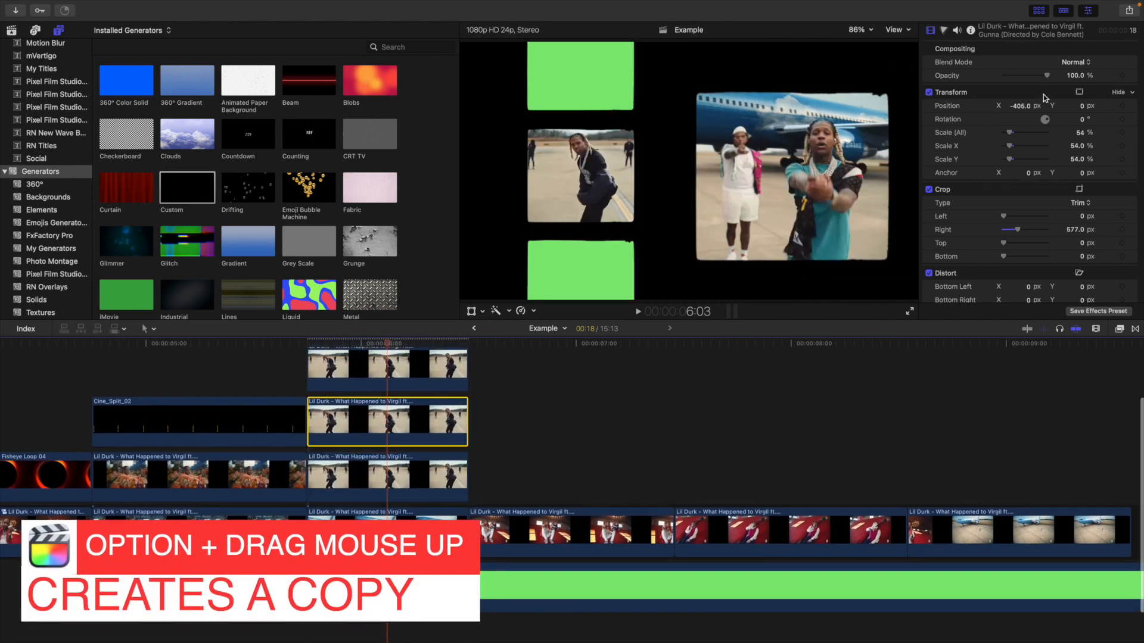
left_click_drag(1081, 105, 1081, 58)
left_click(425, 474)
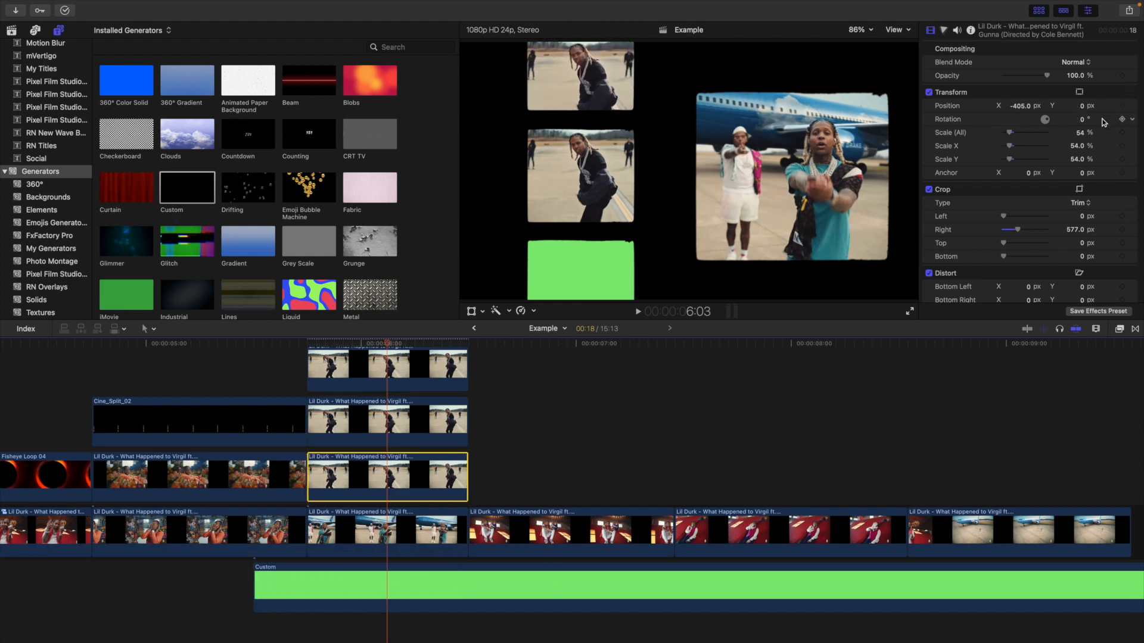
left_click_drag(1081, 109, 1081, 170)
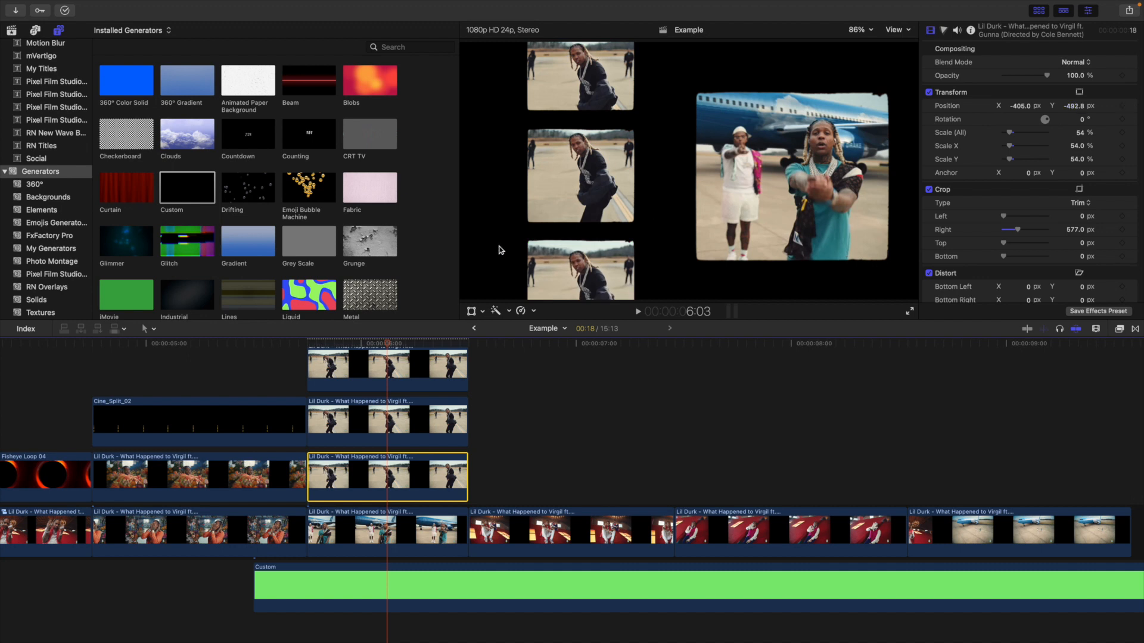
Play the edit from 5:12 to check all four Split Quad frames moving together
left_click(256, 373)
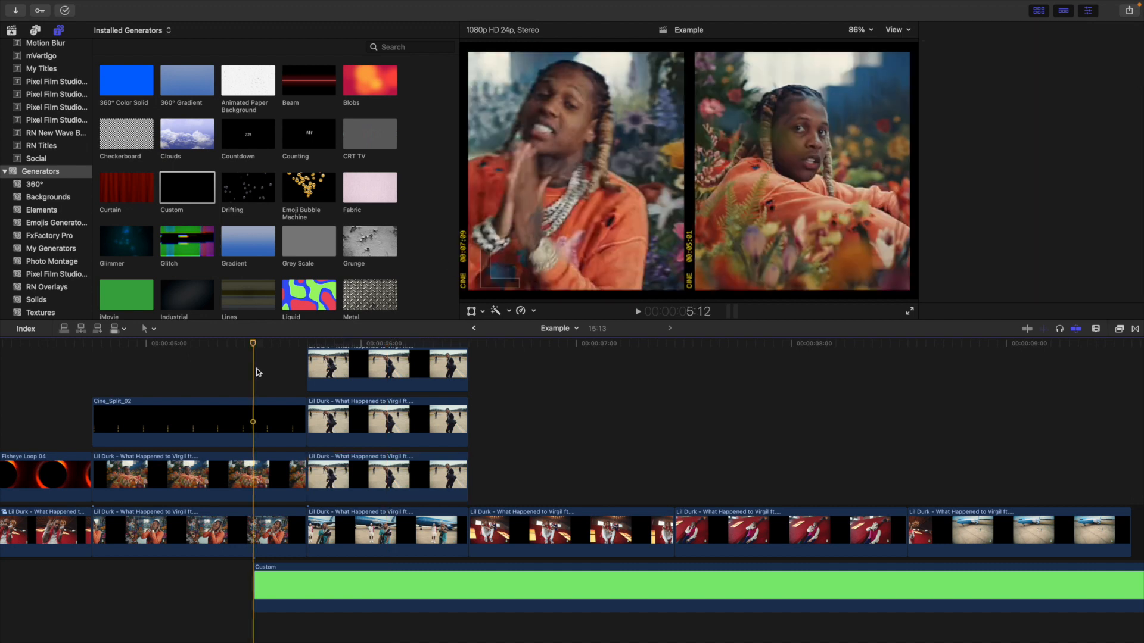
key("space")
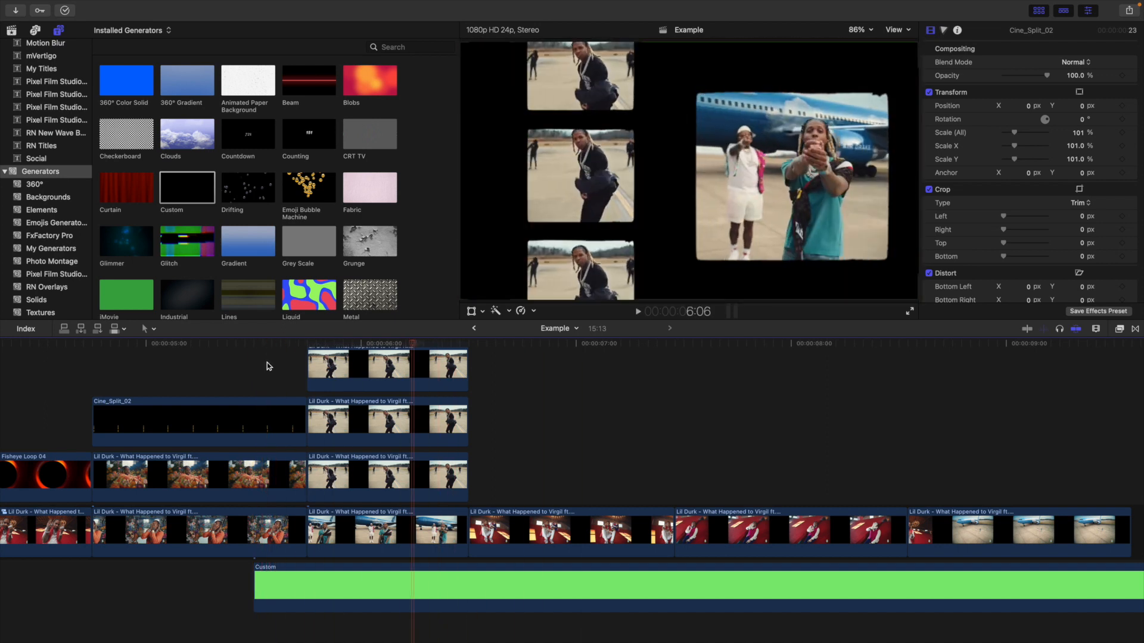
key("space")
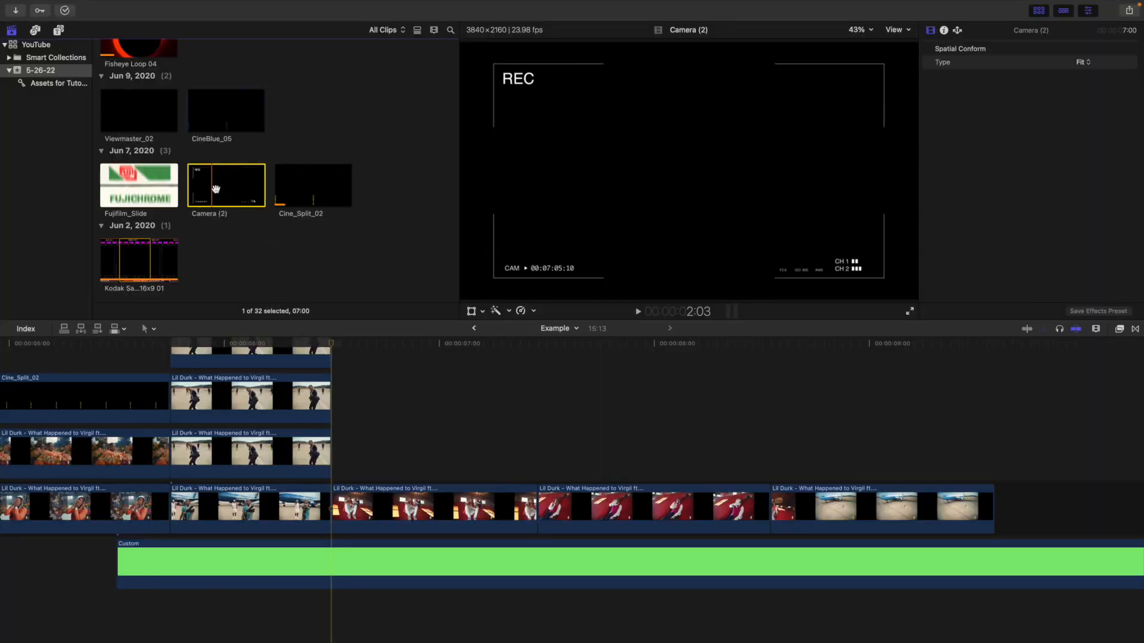
Place the Camera (2) overlay above the primary clip starting at 6:12 and trim its end to 7:11
left_click_drag(216, 189, 337, 415)
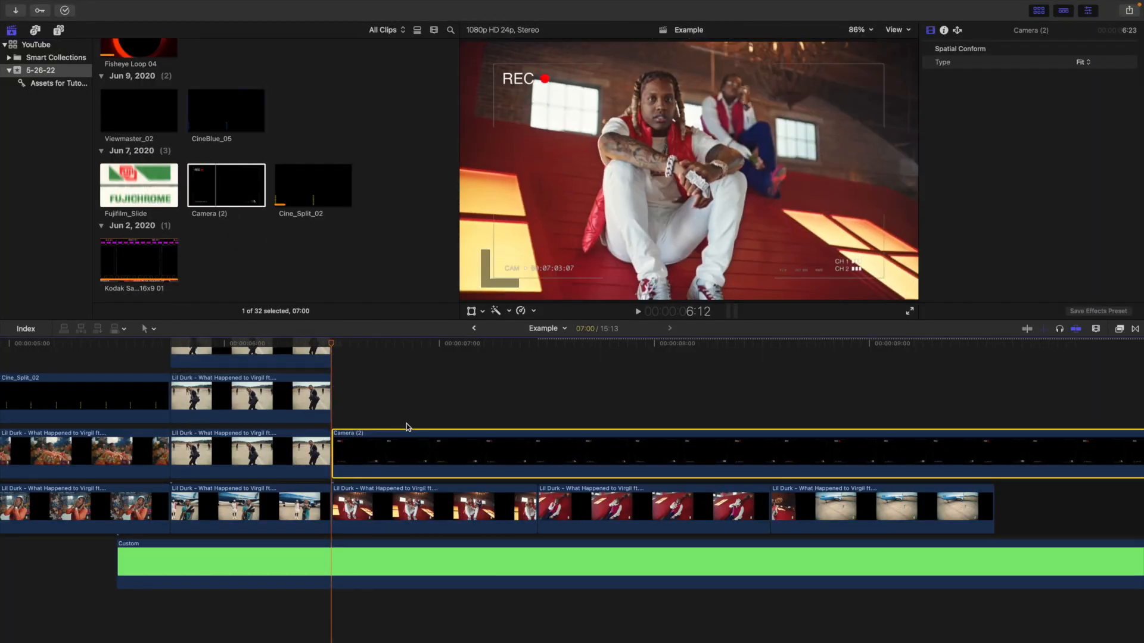
left_click(537, 419)
left_click(539, 455)
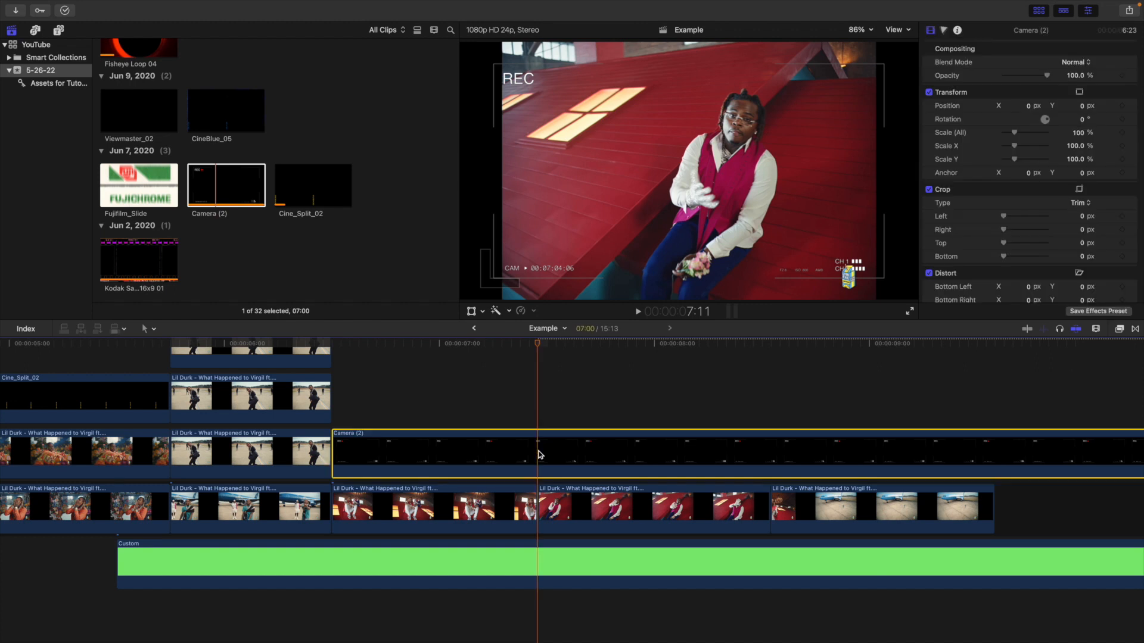
key("alt+bracketright")
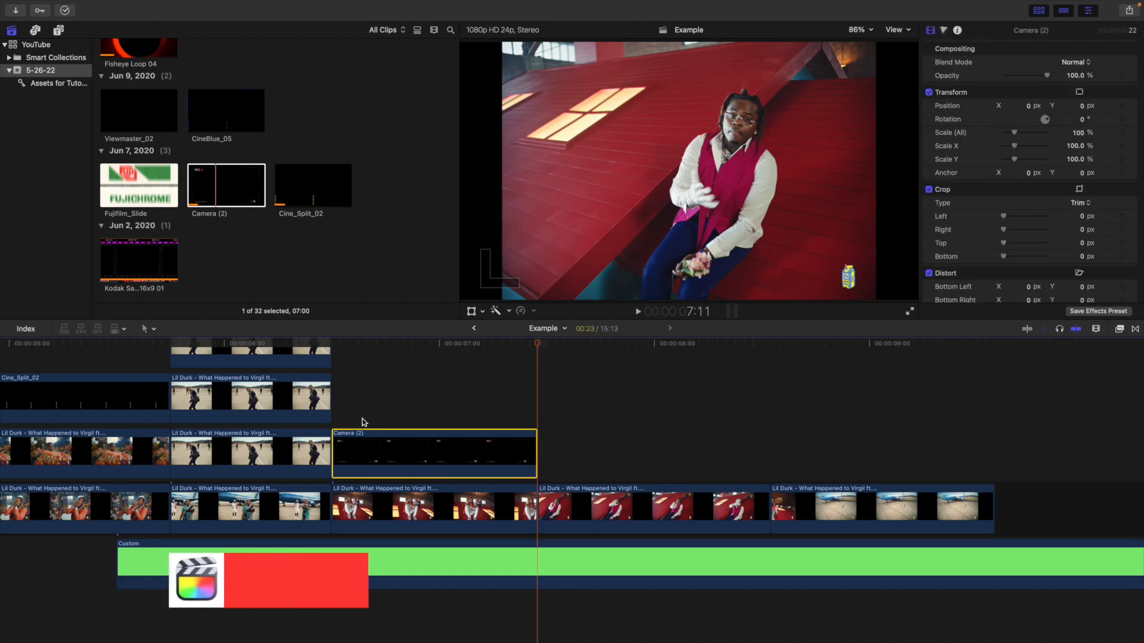
Play the Camera (2) section repeatedly from 6:12 to review the recording overlay on the footage
left_click(336, 414)
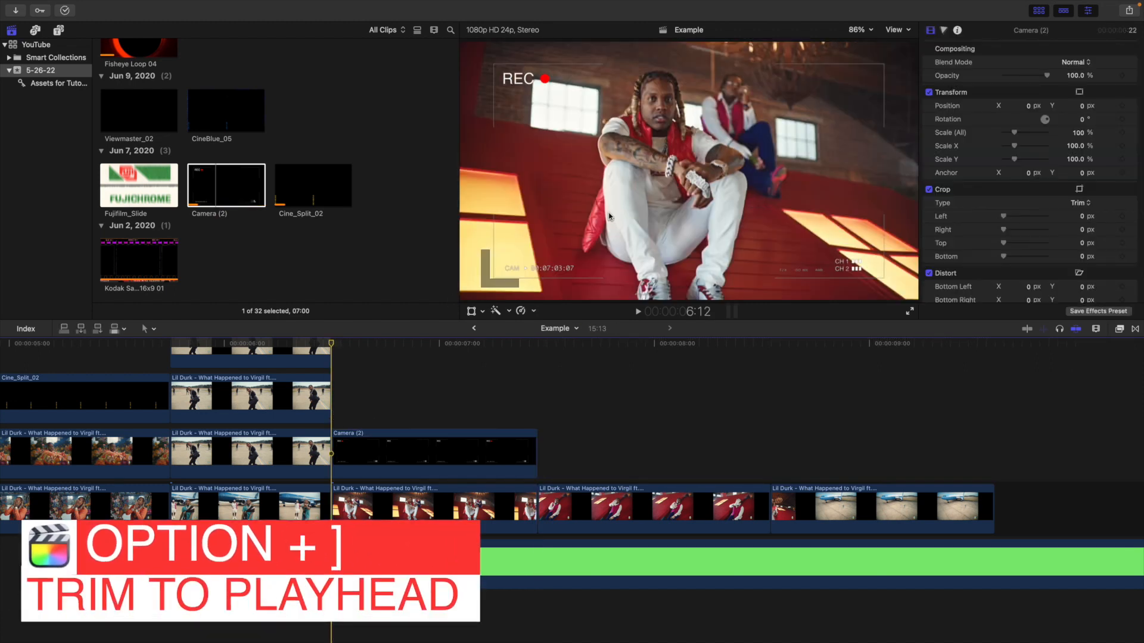
key("space")
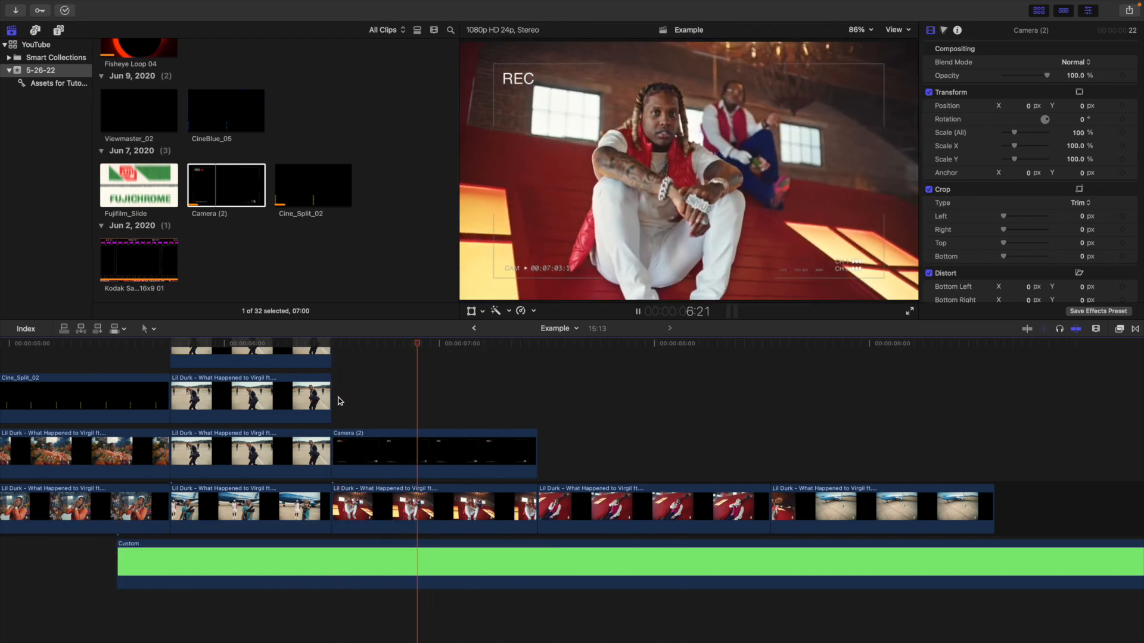
key("space")
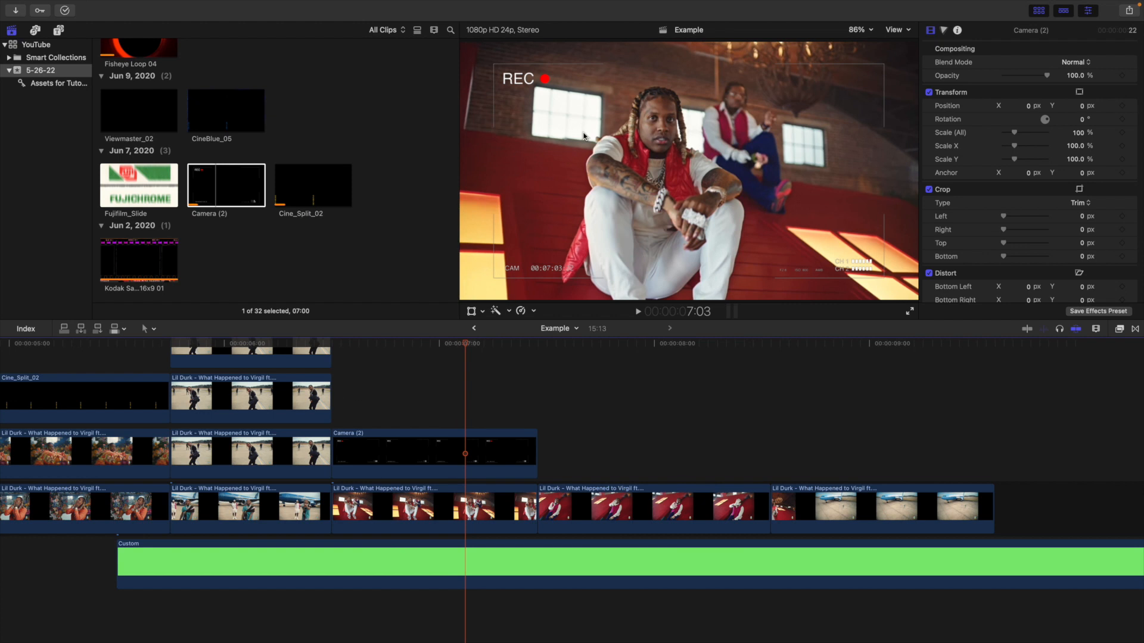
left_click(337, 413)
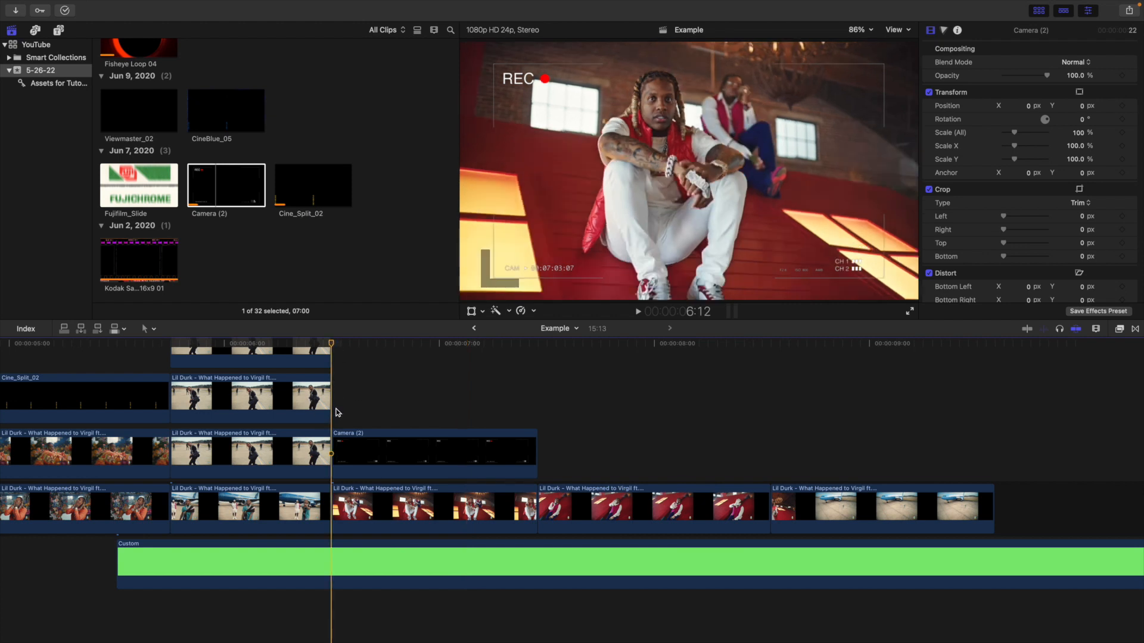
key("space")
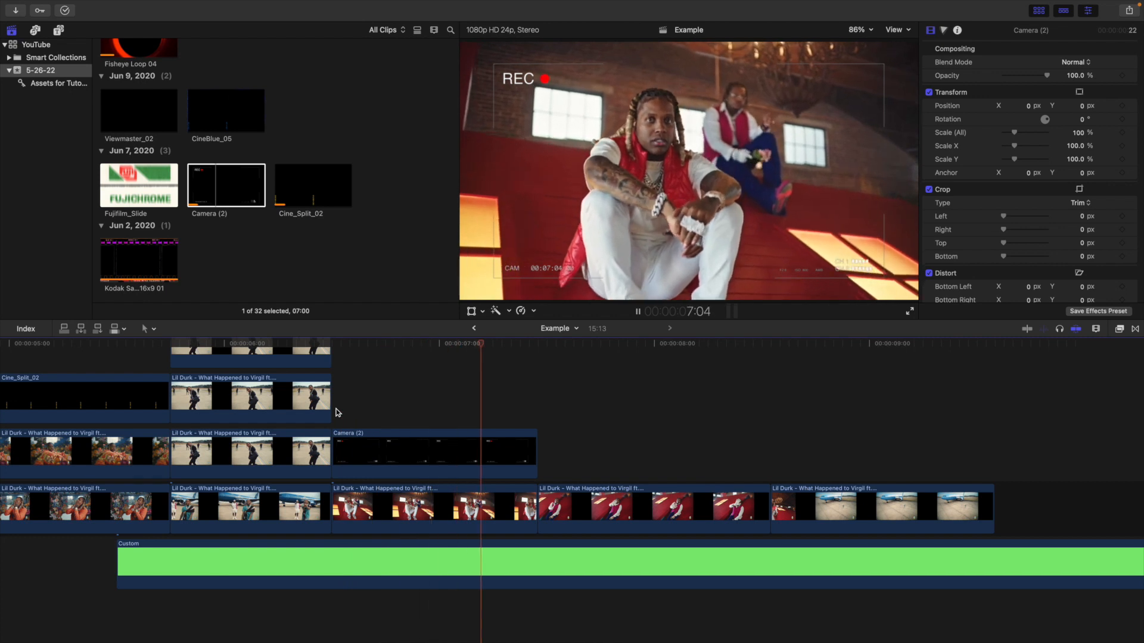
left_click(337, 412)
key("space")
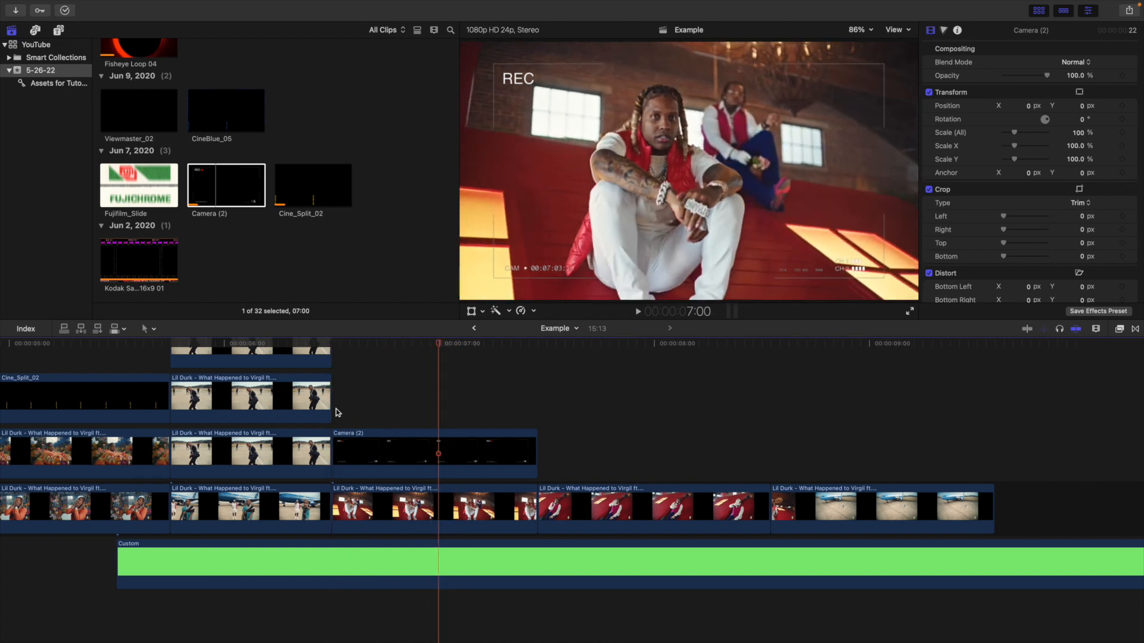
left_click(338, 412)
key("space")
key("space")
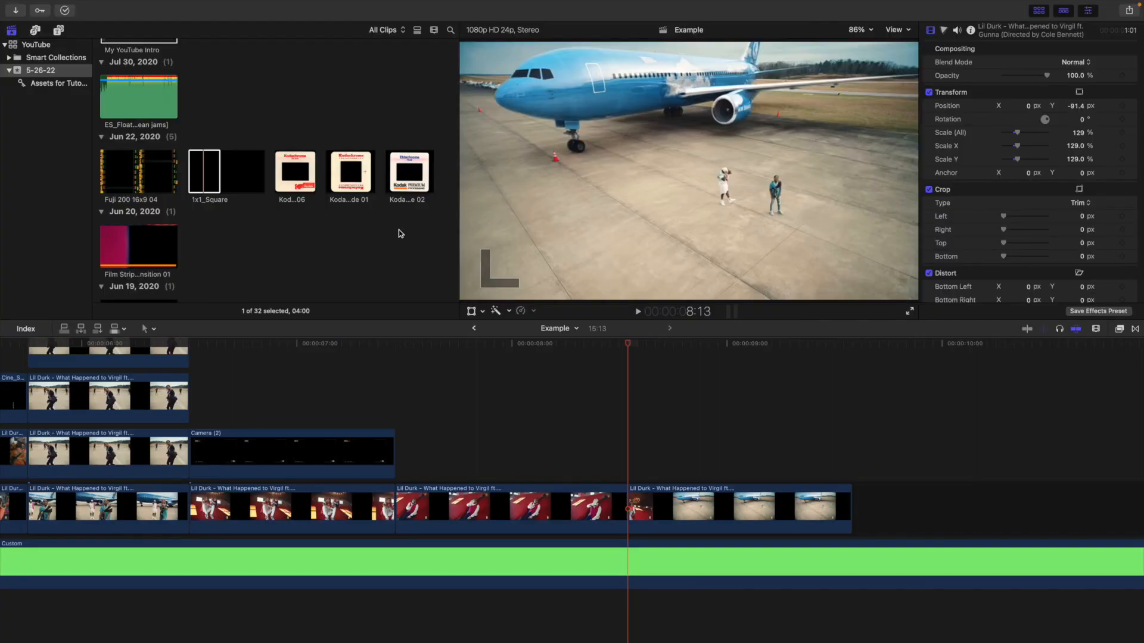
Place the 1x1_Square overlay directly after Camera (2), starting at 7:11, and trim its end to 8:13
left_click_drag(203, 177, 513, 431)
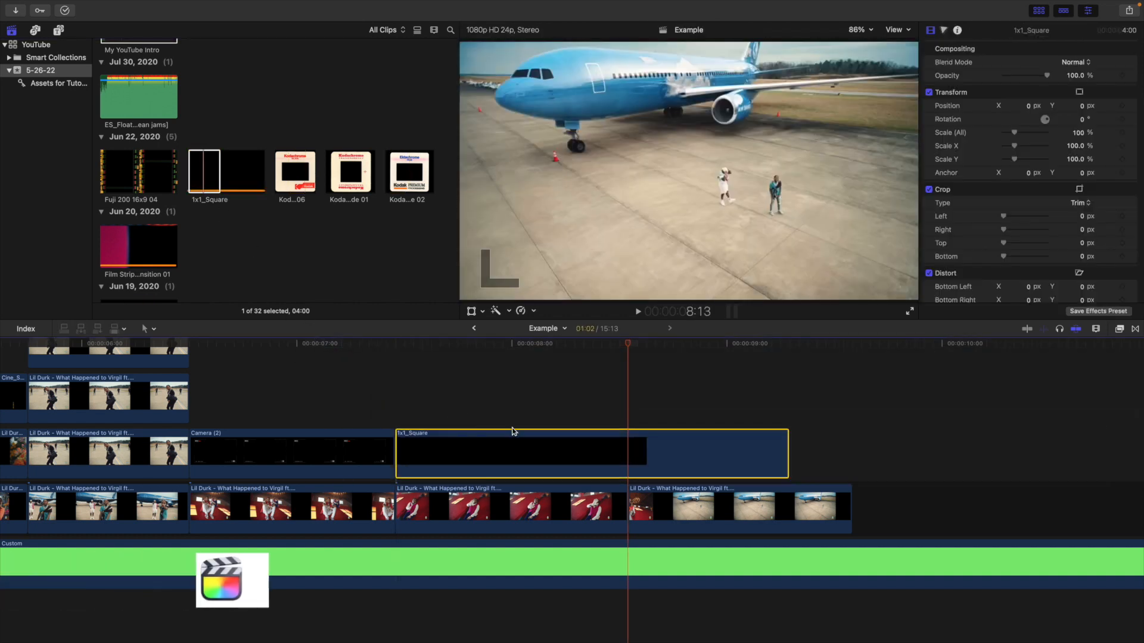
key("alt+bracketright")
Compare the frame at 7:21 with the 1x1_Square overlay disabled and enabled again
left_click(491, 421)
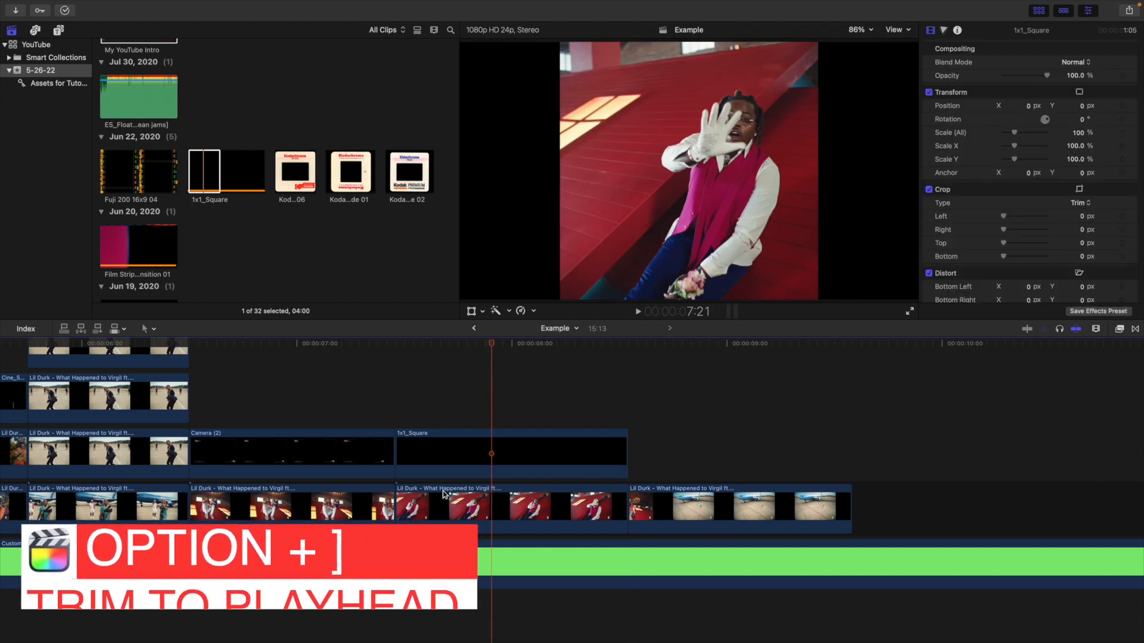
left_click(466, 499)
left_click(500, 456)
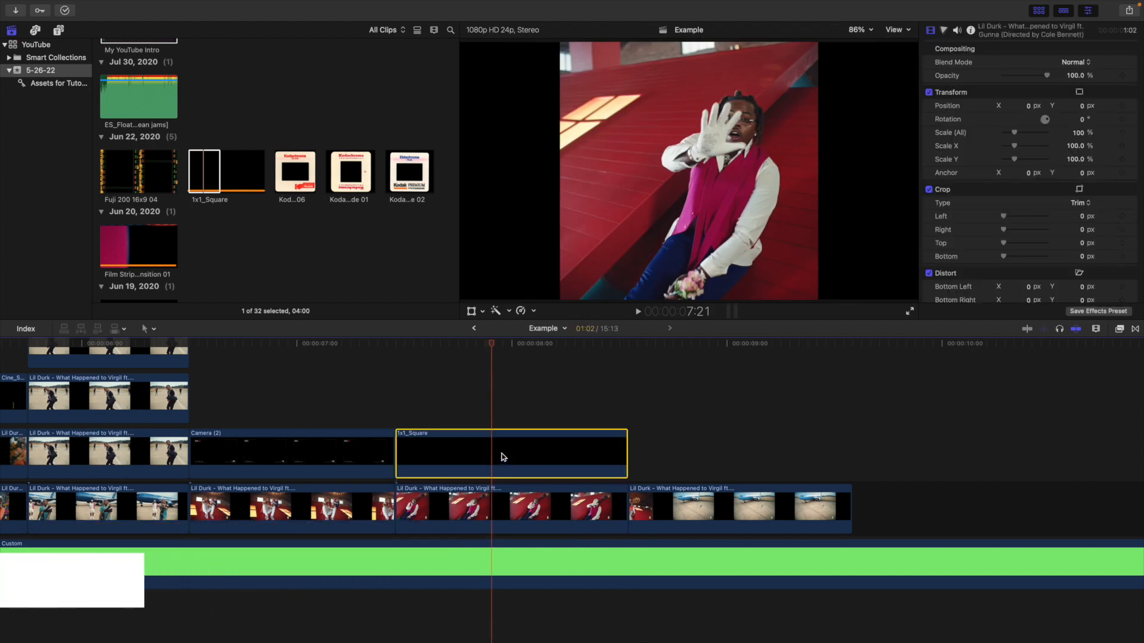
key("v")
key("v")
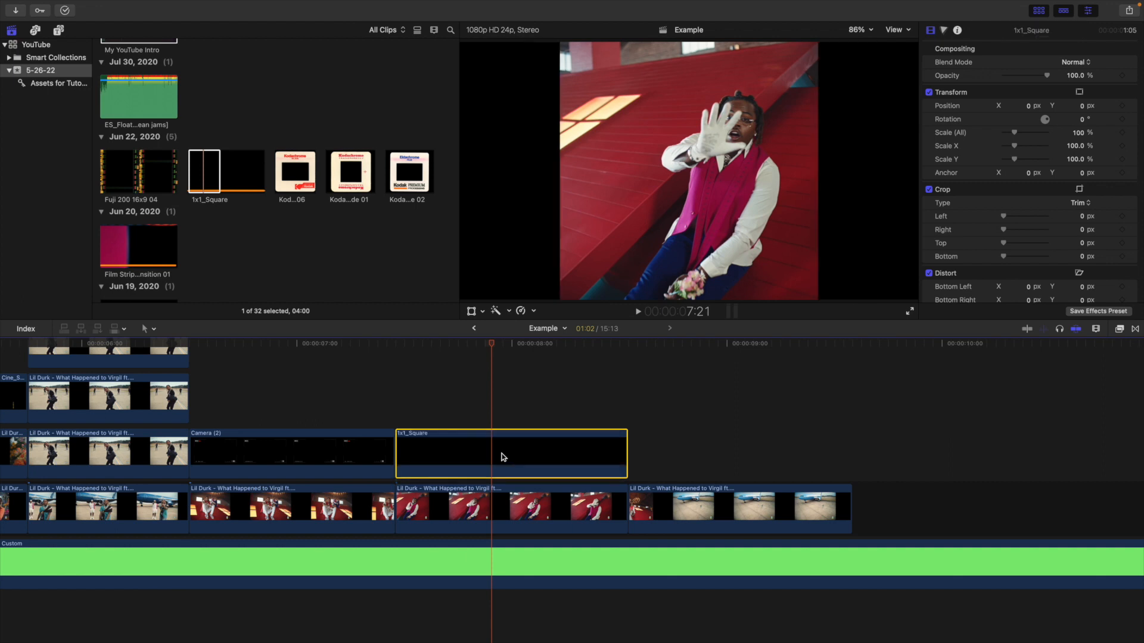
Disable and re-enable the 1x1_Square overlay once more to check its effect on the frame
key("v")
key("v")
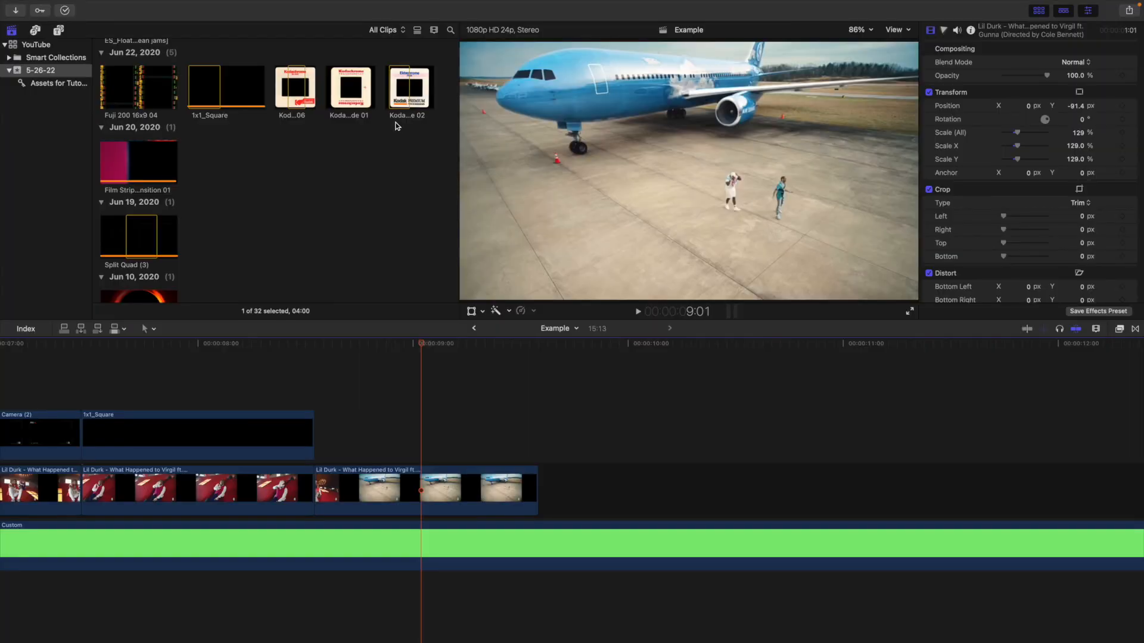
Place the Kodak Slide 02 overlay directly after 1x1_Square, starting at 8:13, and trim its end to 9:14
left_click(399, 93)
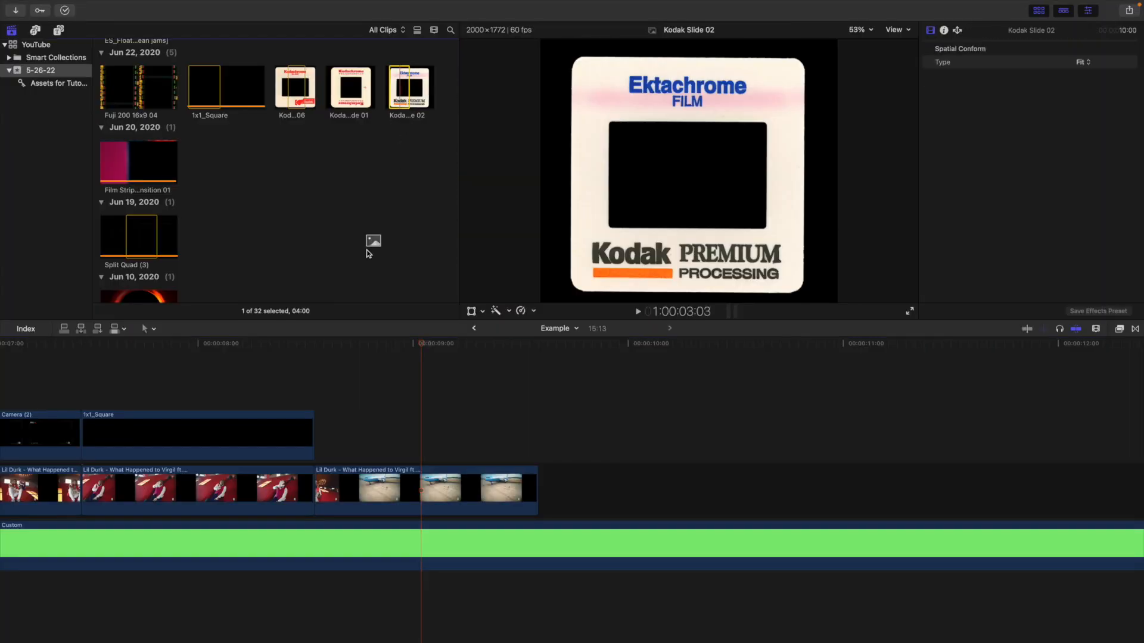
left_click_drag(367, 249, 318, 379)
left_click(538, 404)
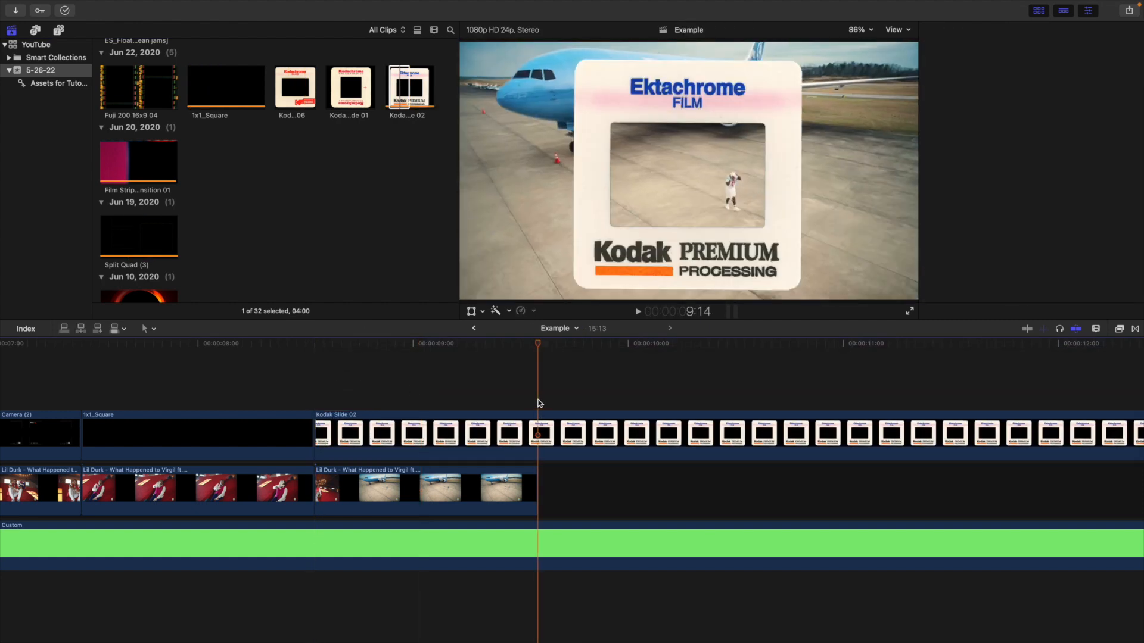
left_click(545, 438)
key("alt+]")
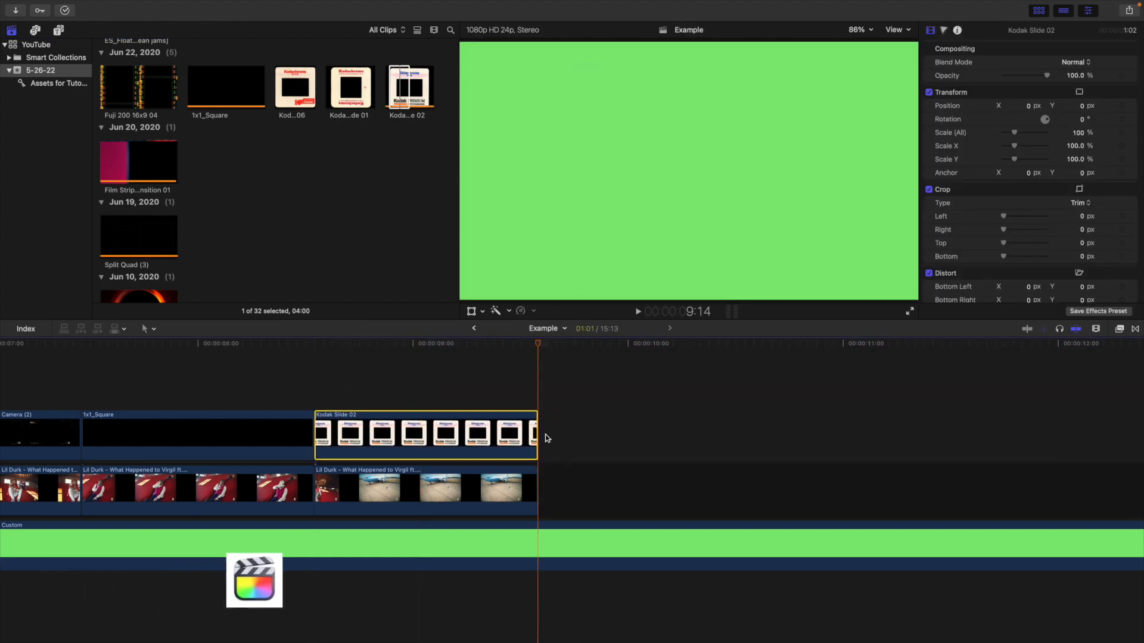
Place IMG_4820 between the primary clip and Kodak Slide 02, starting at 8:13, and trim its end to 9:14
left_click(408, 394)
scroll(324, 235, "up", 3)
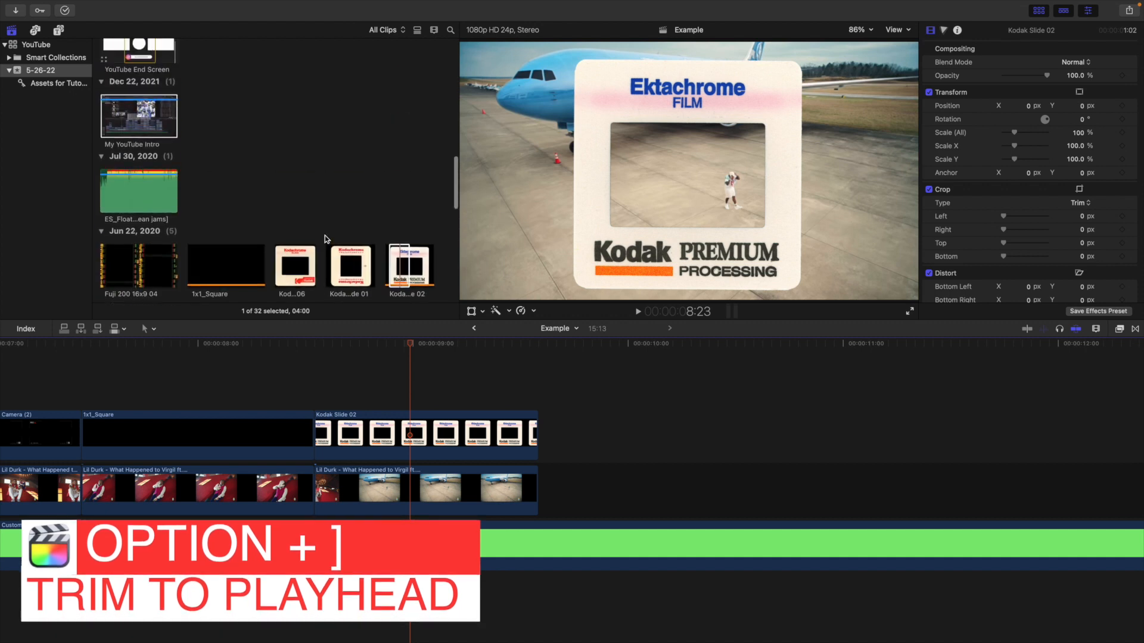
scroll(324, 235, "up", 10)
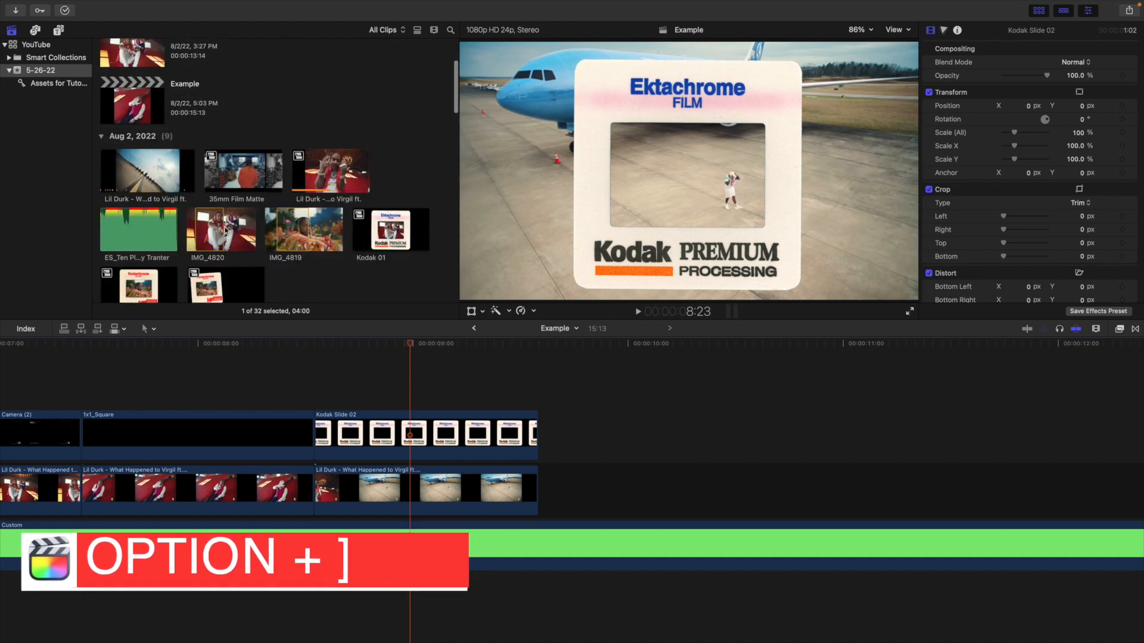
left_click_drag(225, 229, 320, 453)
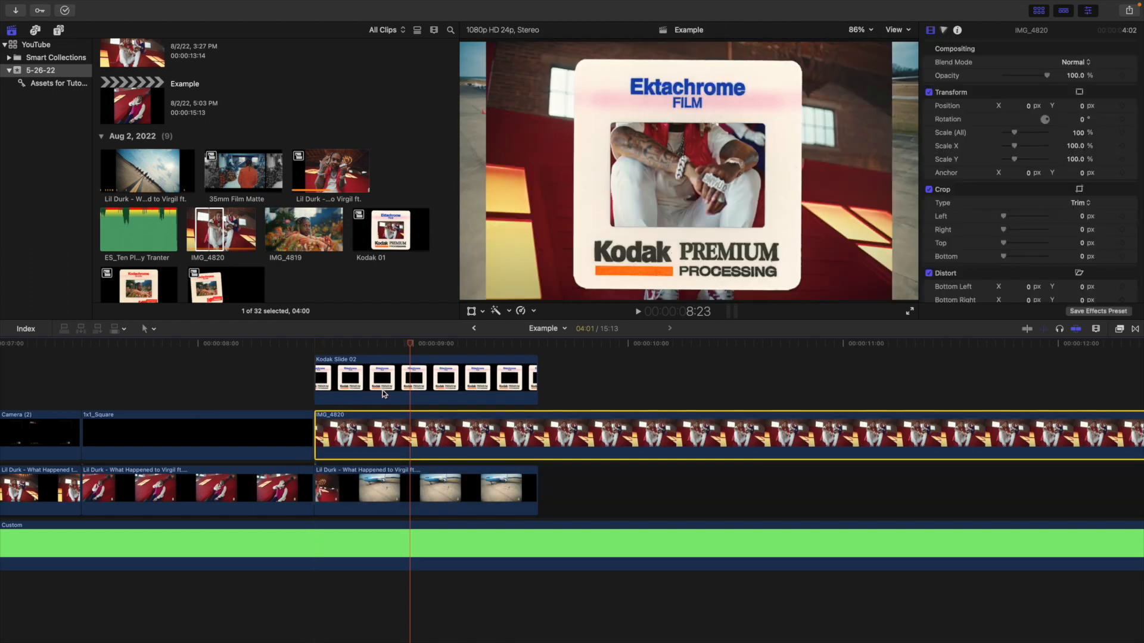
scroll(570, 380, "up", 2)
left_click(541, 368)
left_click(554, 458)
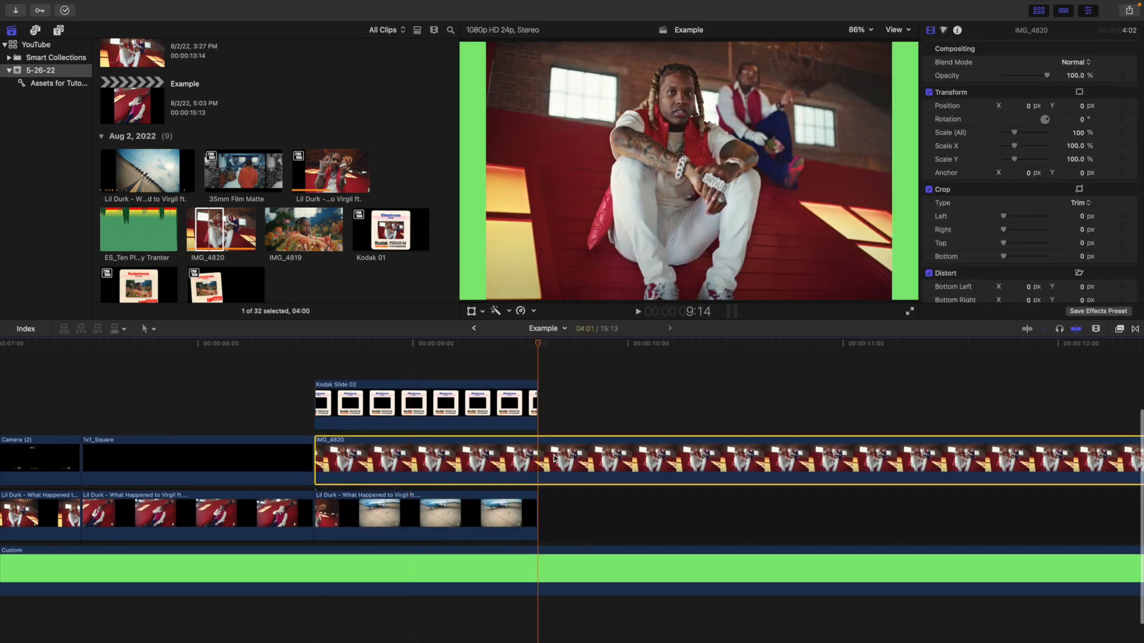
key("alt+bracketright")
Fit IMG_4820 inside the Kodak slide's window by setting its scale to 46% and its Y position to -16.4 px
left_click(436, 378)
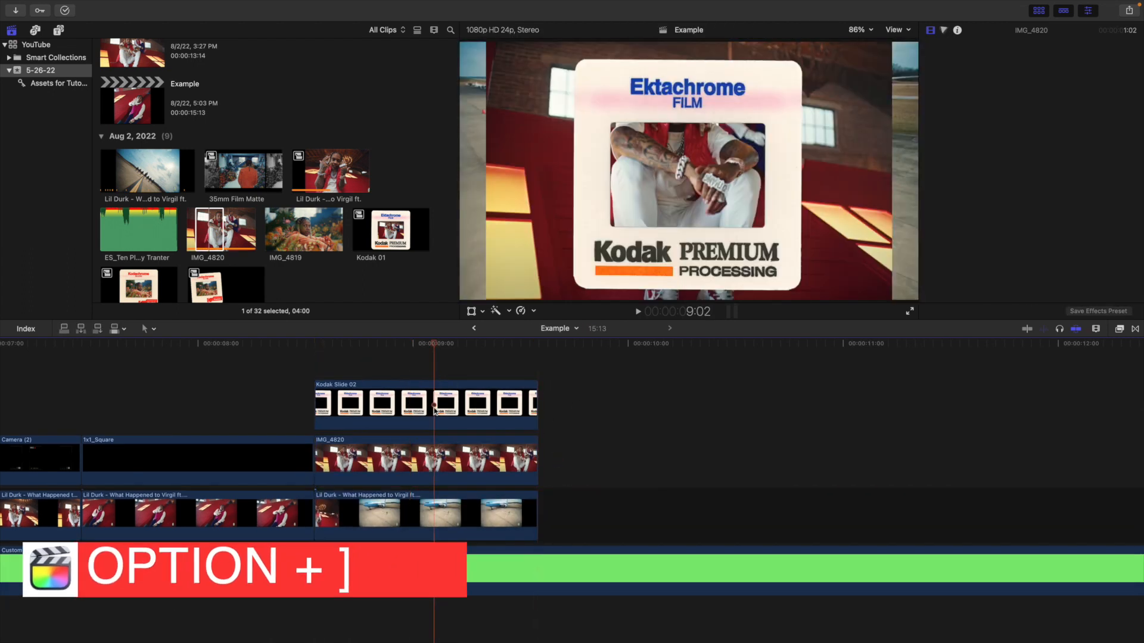
left_click(441, 456)
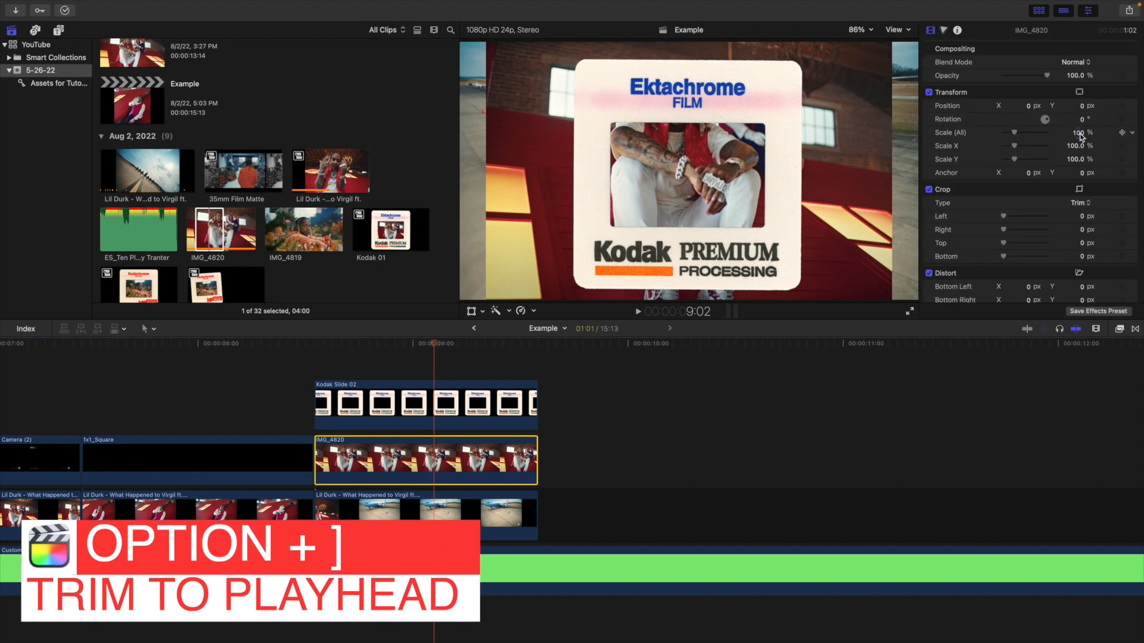
left_click_drag(1079, 133, 1079, 165)
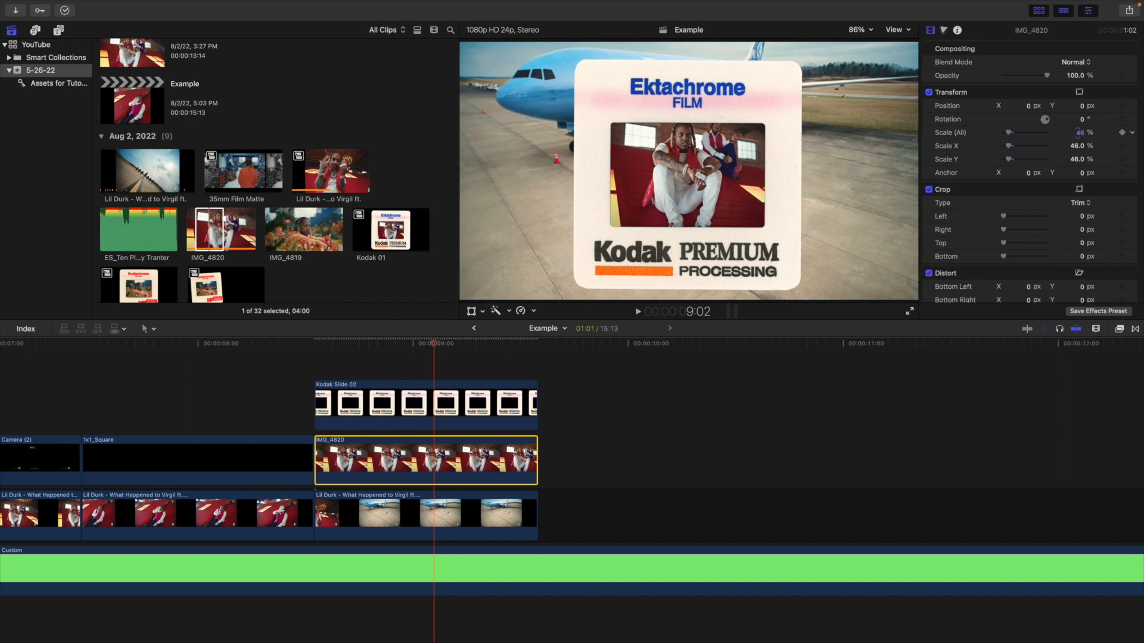
left_click_drag(1084, 109, 1026, 126)
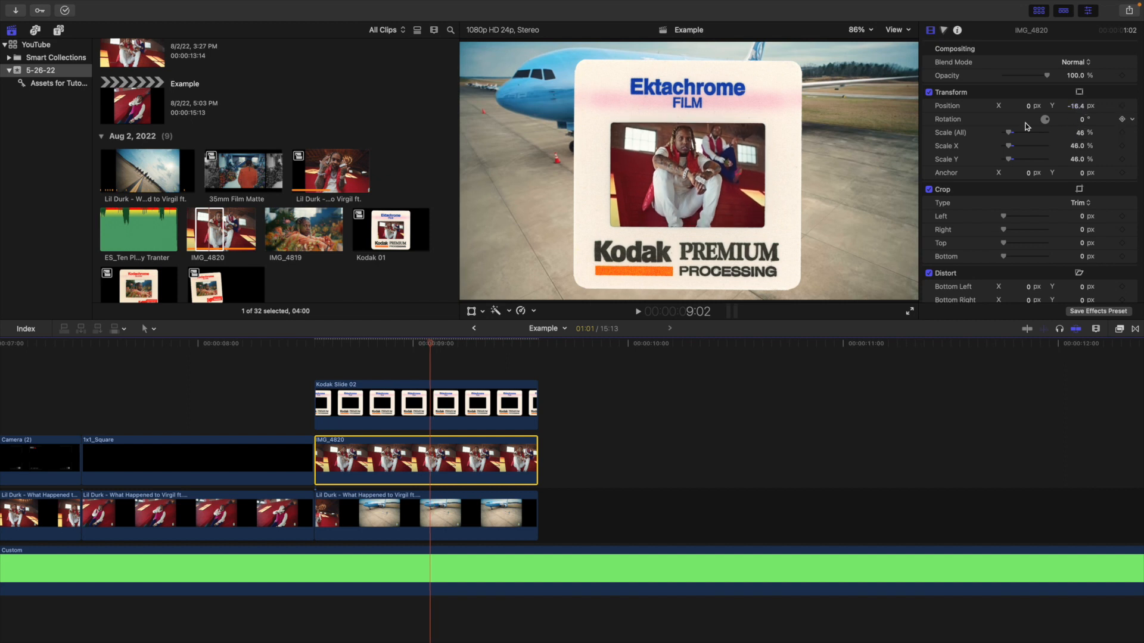
Combine Kodak Slide 02 and IMG_4820 into a compound clip named Kodak in the 5-26-22 event
left_click(436, 398)
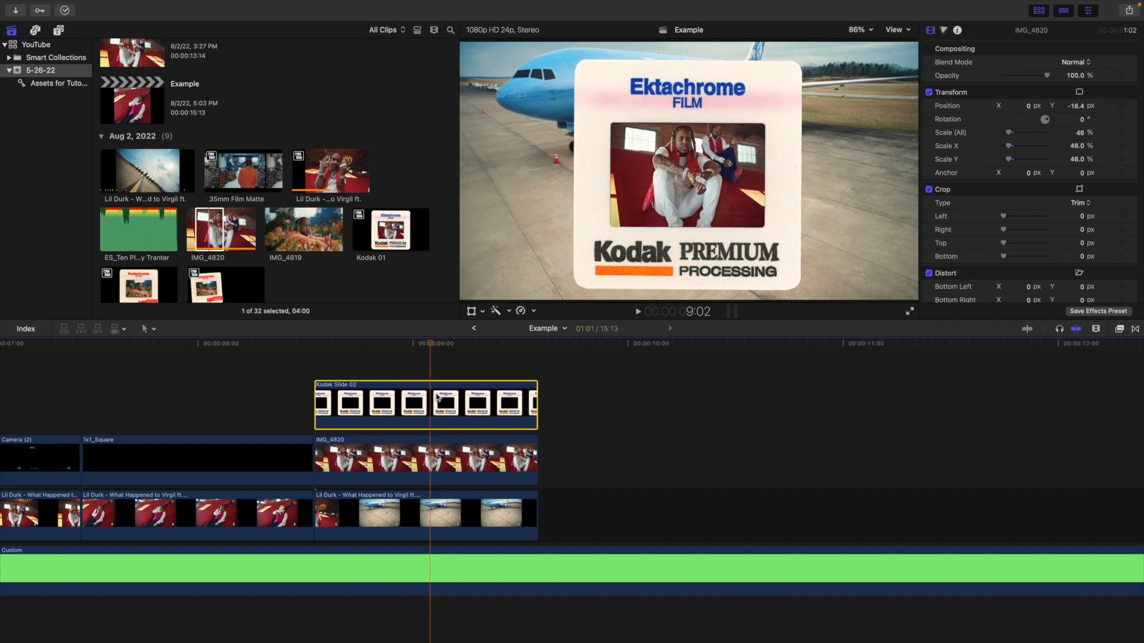
left_click(451, 453, "super")
key("alt+g")
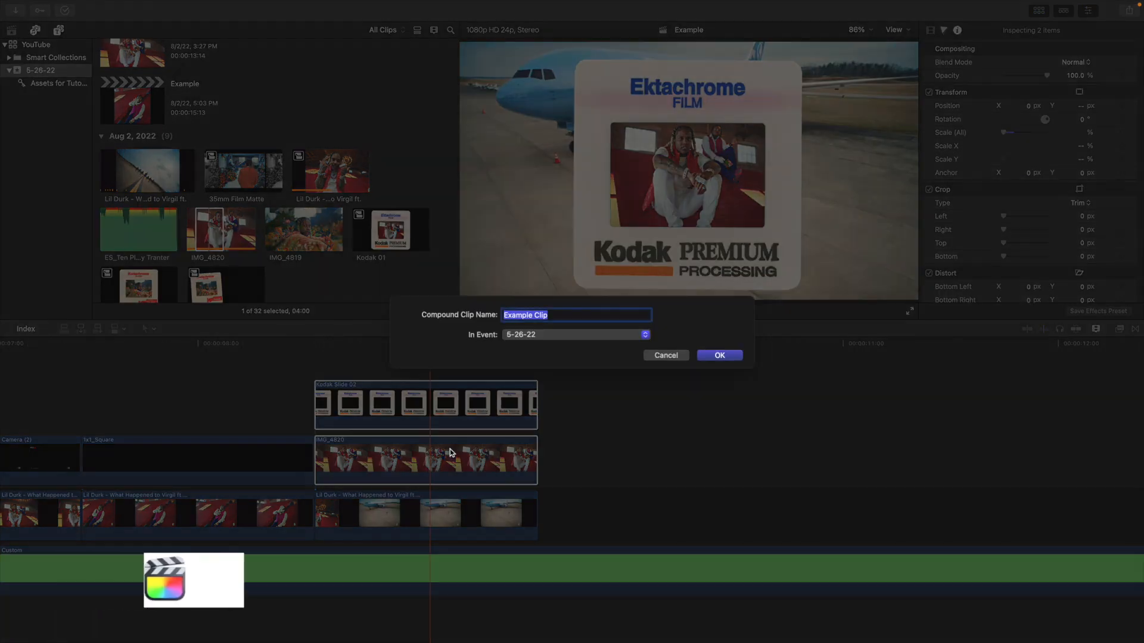
type("Kodak")
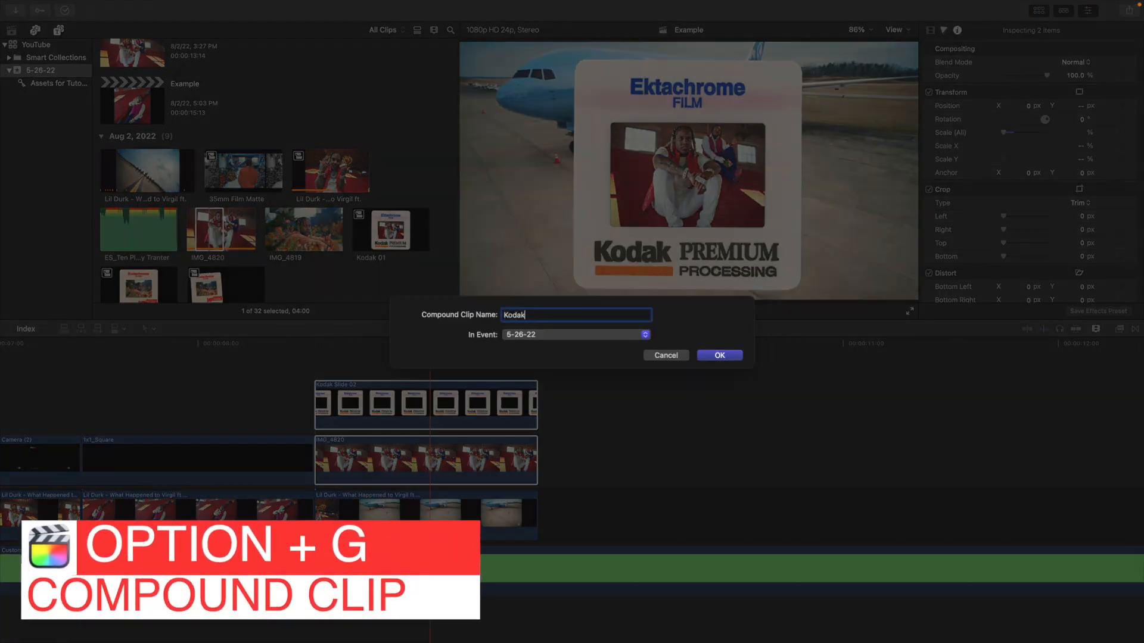
key("Return")
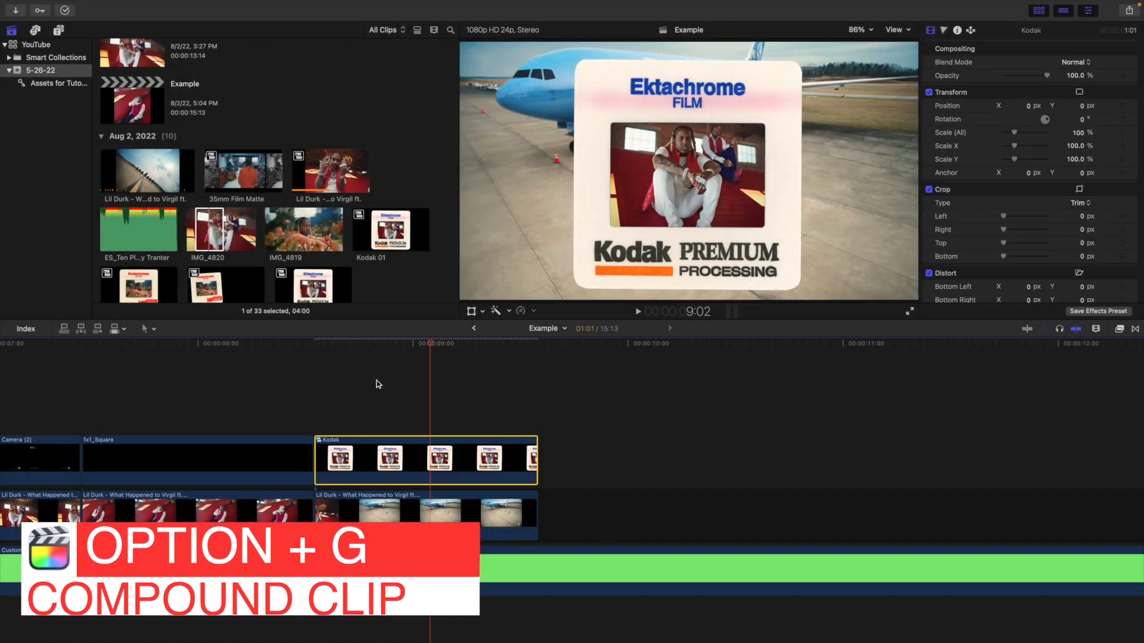
Set the duration of the Kodak compound clip to 5 frames
scroll(434, 404, "down", 2)
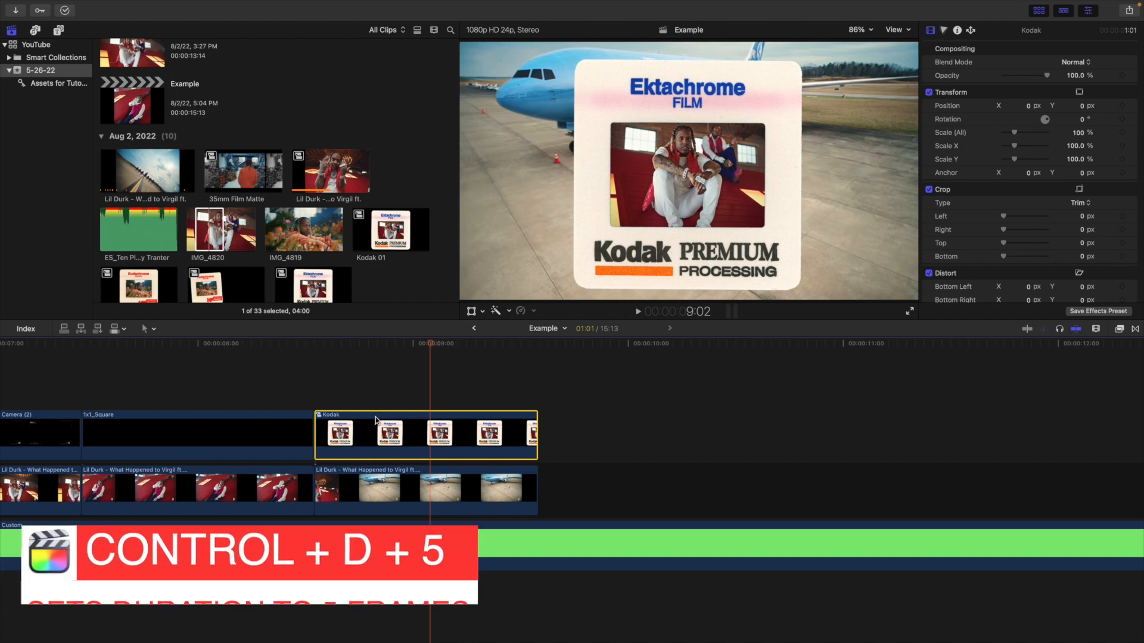
key("ctrl+d")
type("5")
key("Return")
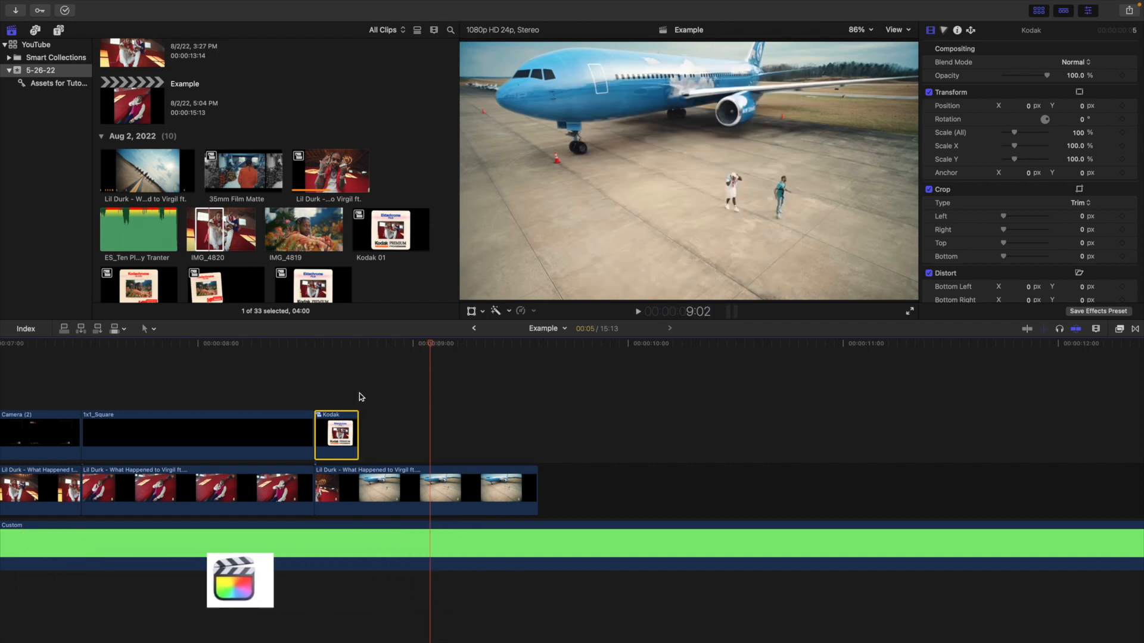
Copy the Kodak clip and paste four copies back to back up to the end of the primary clip at 9:14
key("super+c")
key("super+v")
key("super+v")
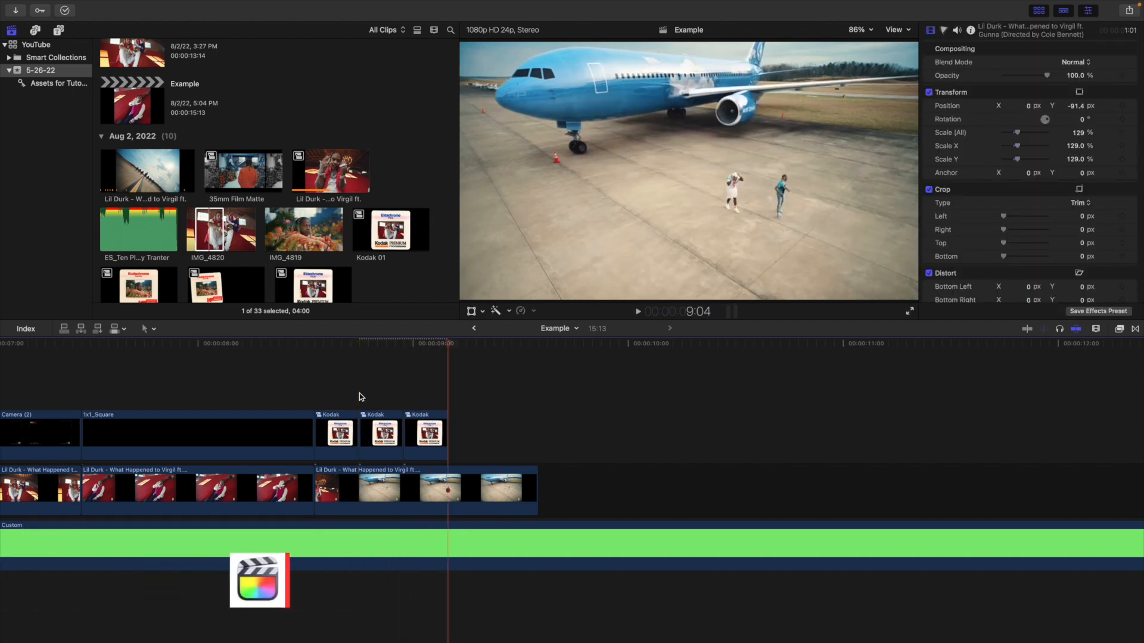
key("super+v")
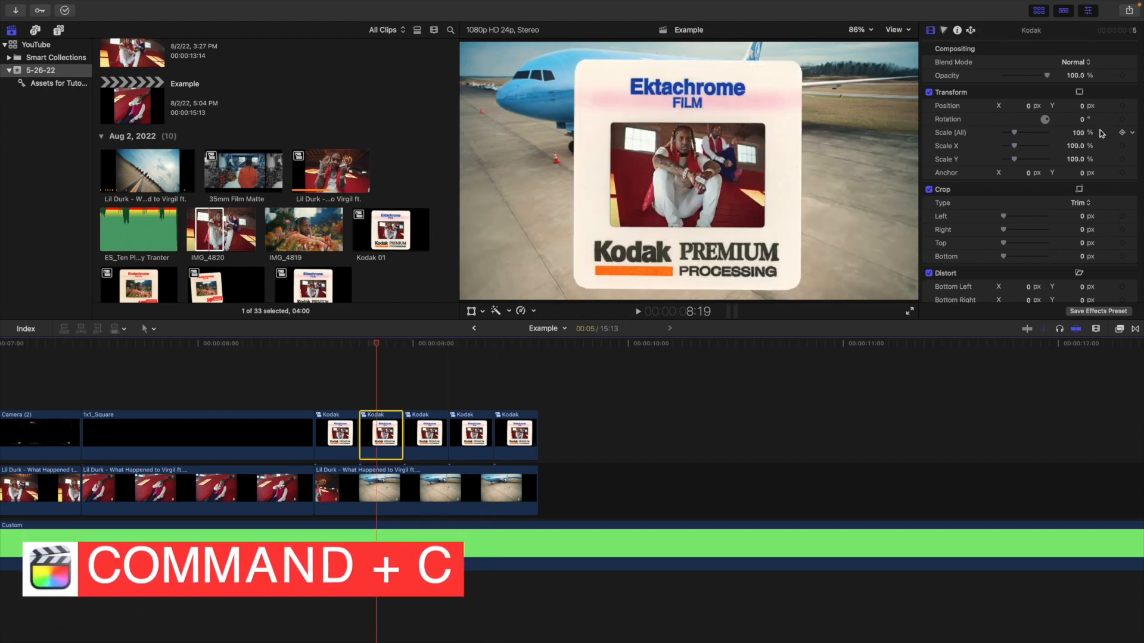
Set the second Kodak clip to 104% scale and 3° rotation, and the third to 106% scale and about -3° rotation
left_click_drag(1082, 133, 1085, 120)
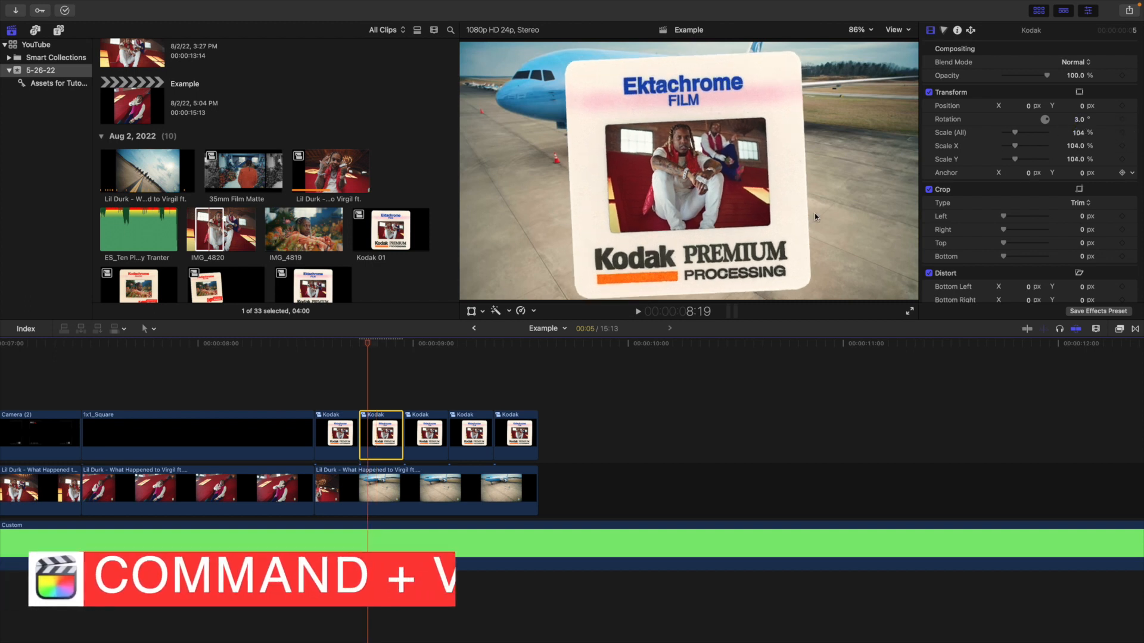
left_click(423, 391)
left_click(422, 434)
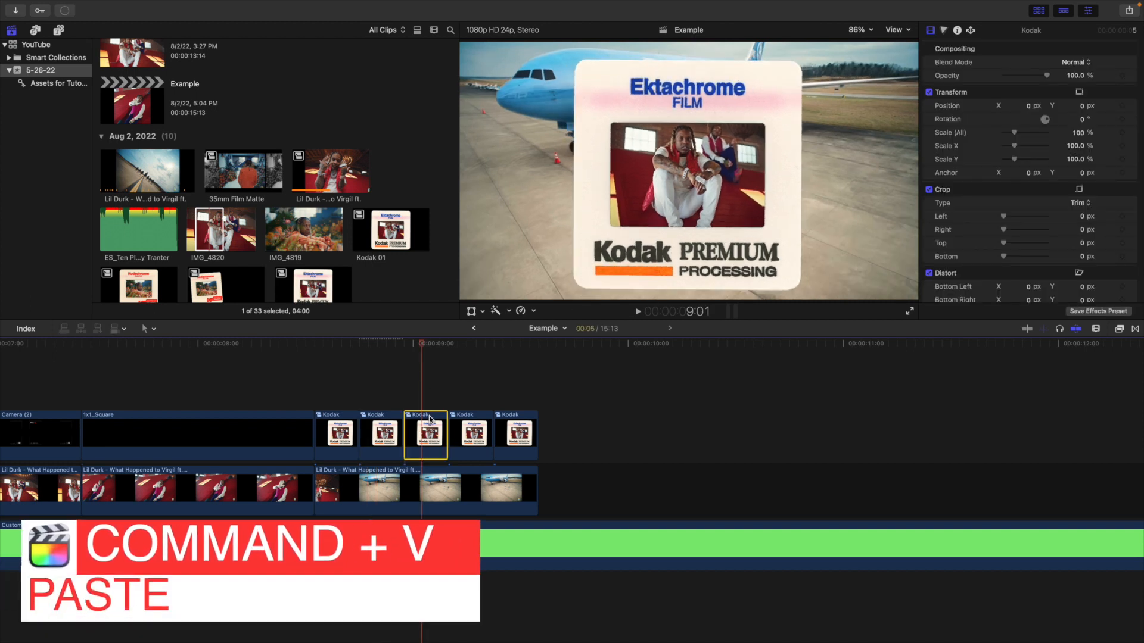
left_click_drag(1080, 135, 1082, 125)
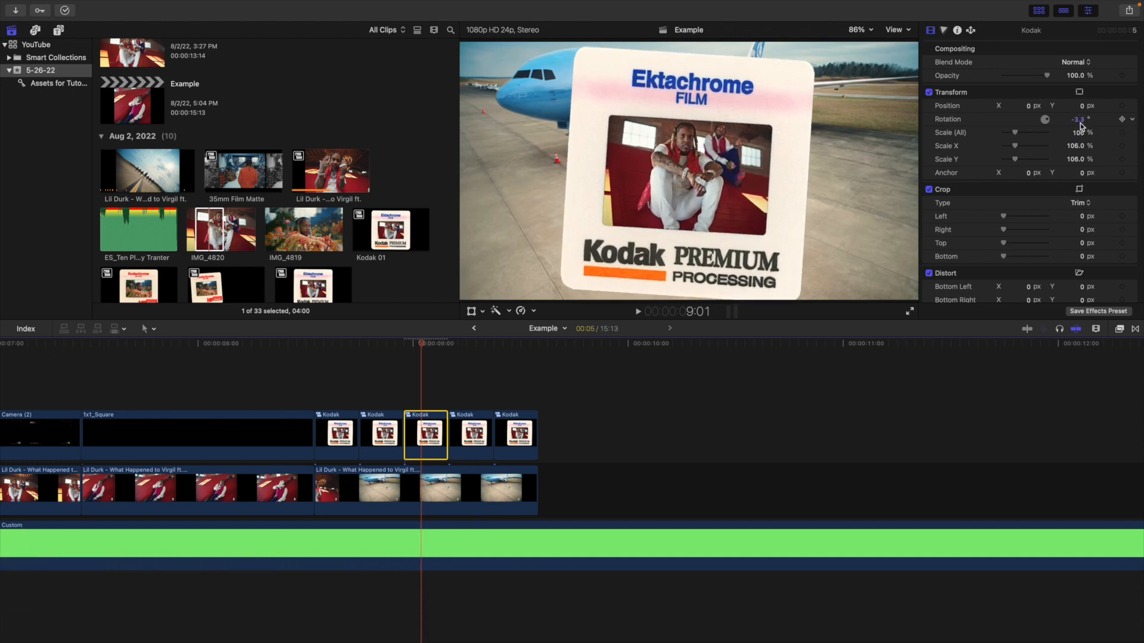
Set the fourth Kodak clip to 108% scale and 4° rotation, and the fifth to 113% scale and -3° rotation
left_click(470, 396)
left_click(470, 431)
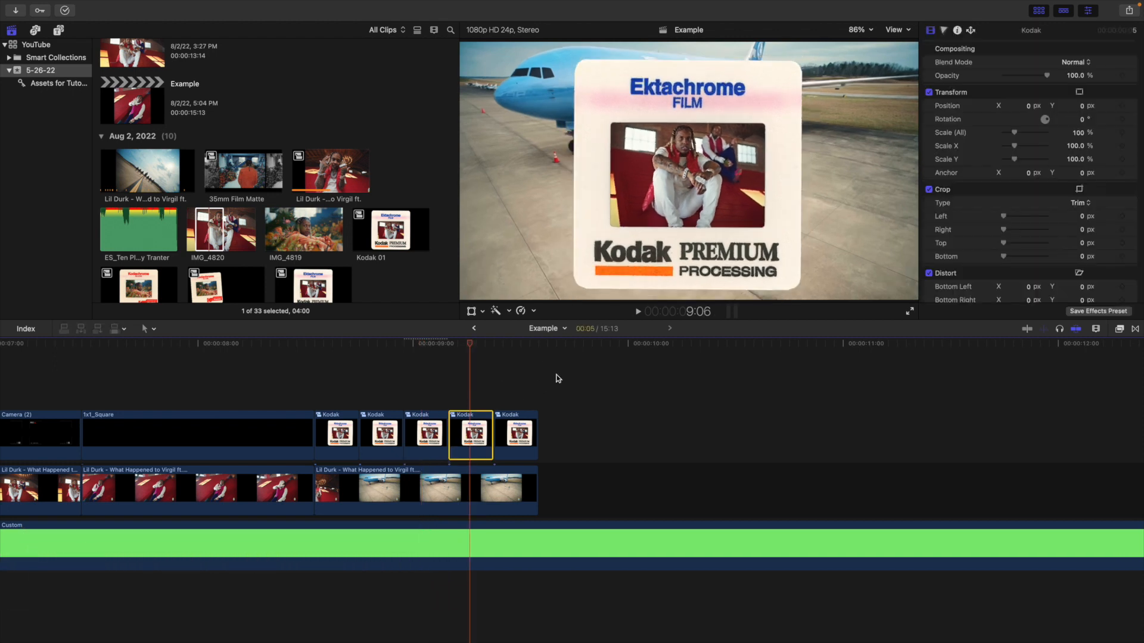
left_click_drag(1080, 137, 1083, 118)
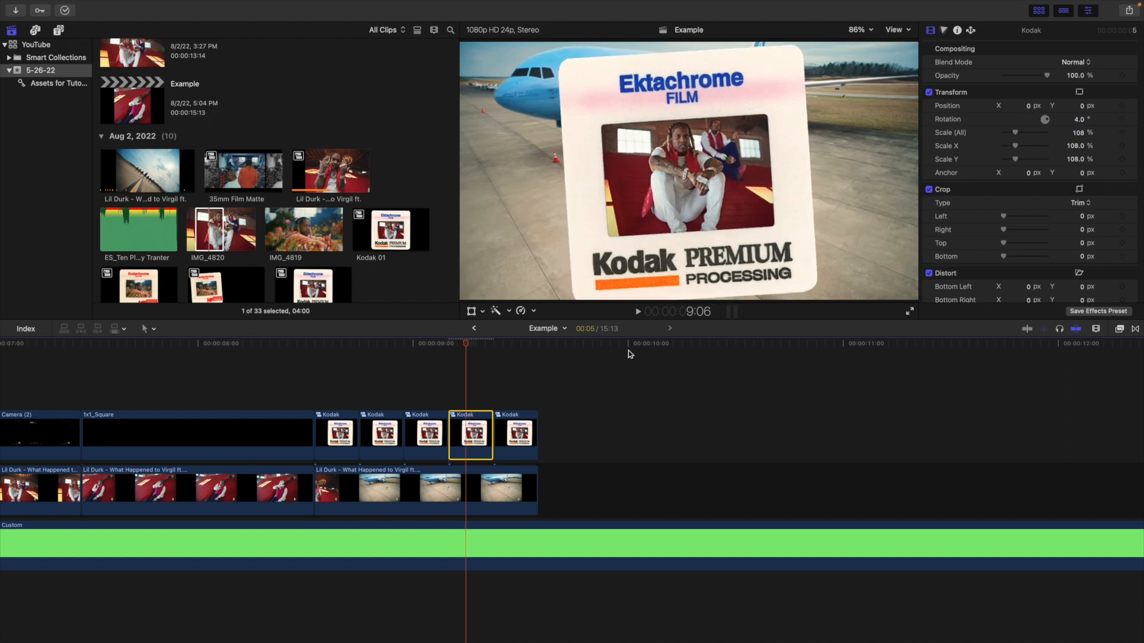
left_click(514, 395)
left_click(524, 433)
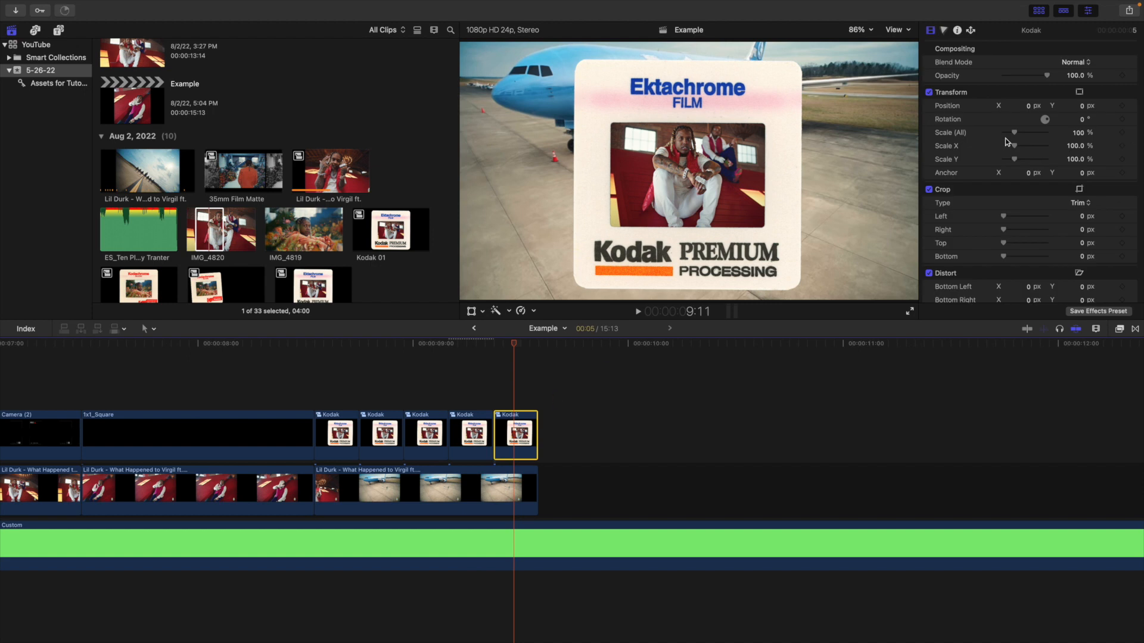
left_click_drag(1078, 132, 1078, 122)
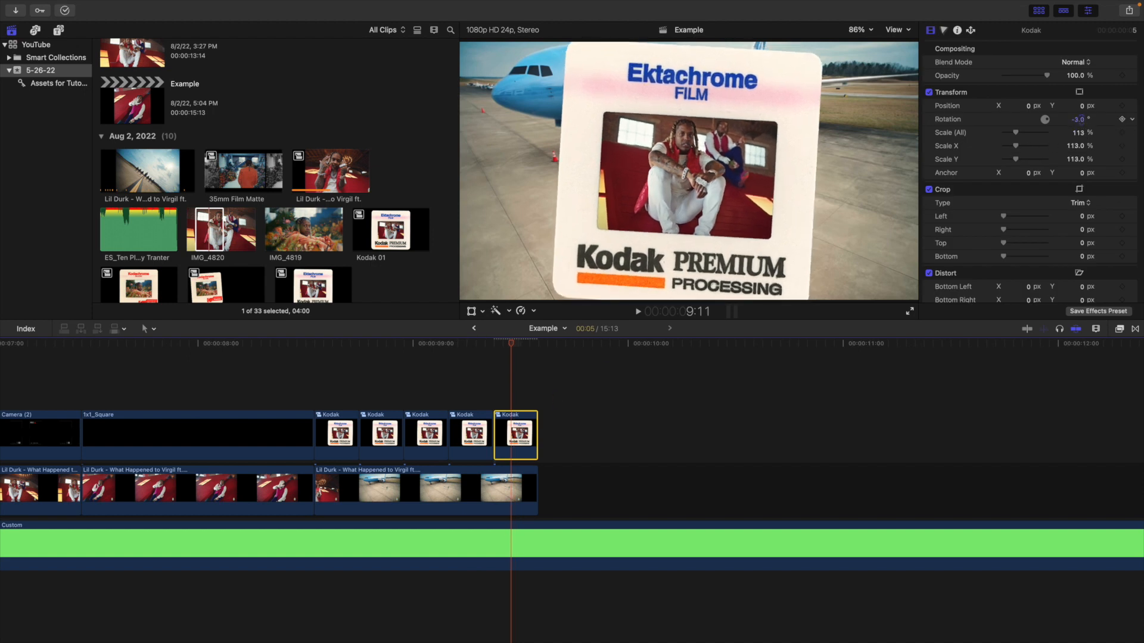
Play the Kodak sequence from 8:13 and check the transform settings of the first four Kodak clips
left_click(315, 399)
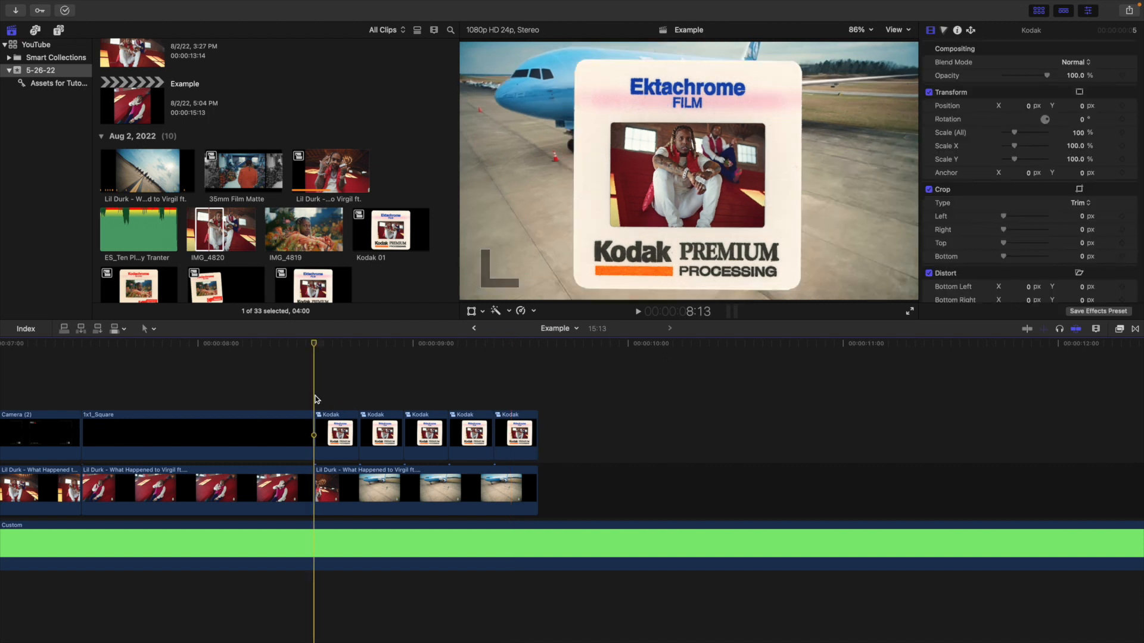
key("space")
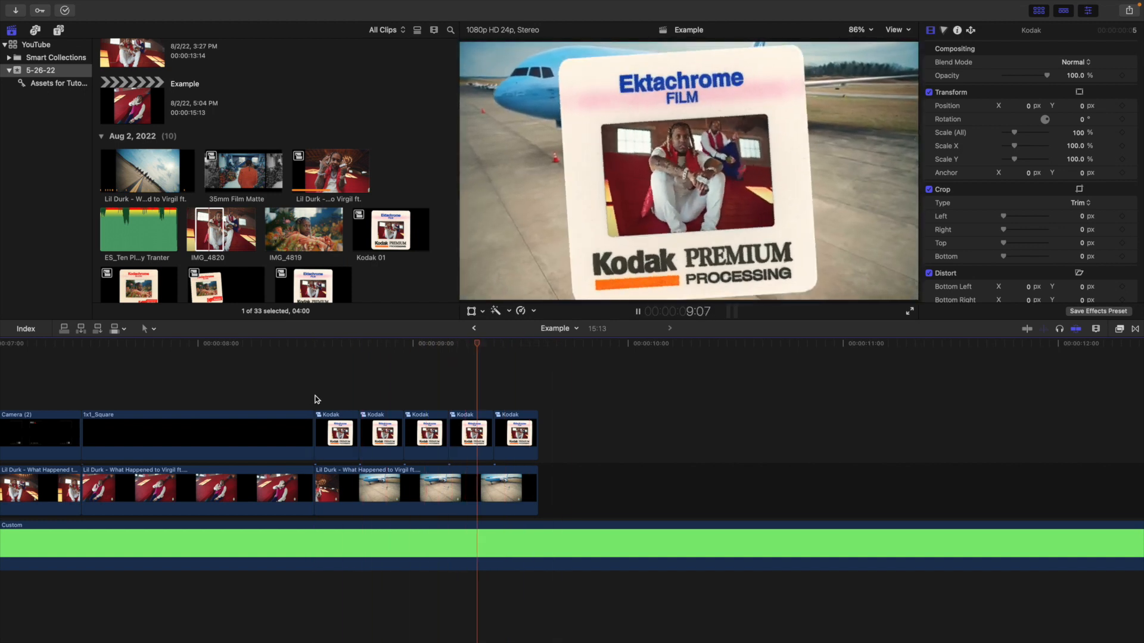
key("space")
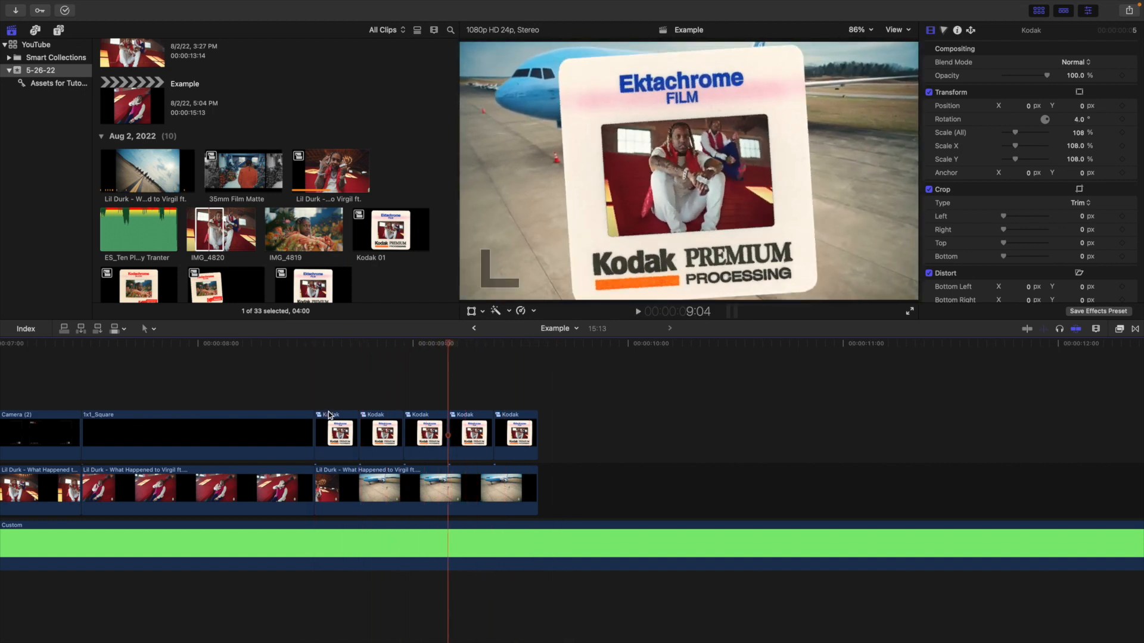
left_click(331, 423)
left_click(378, 430)
left_click(431, 432)
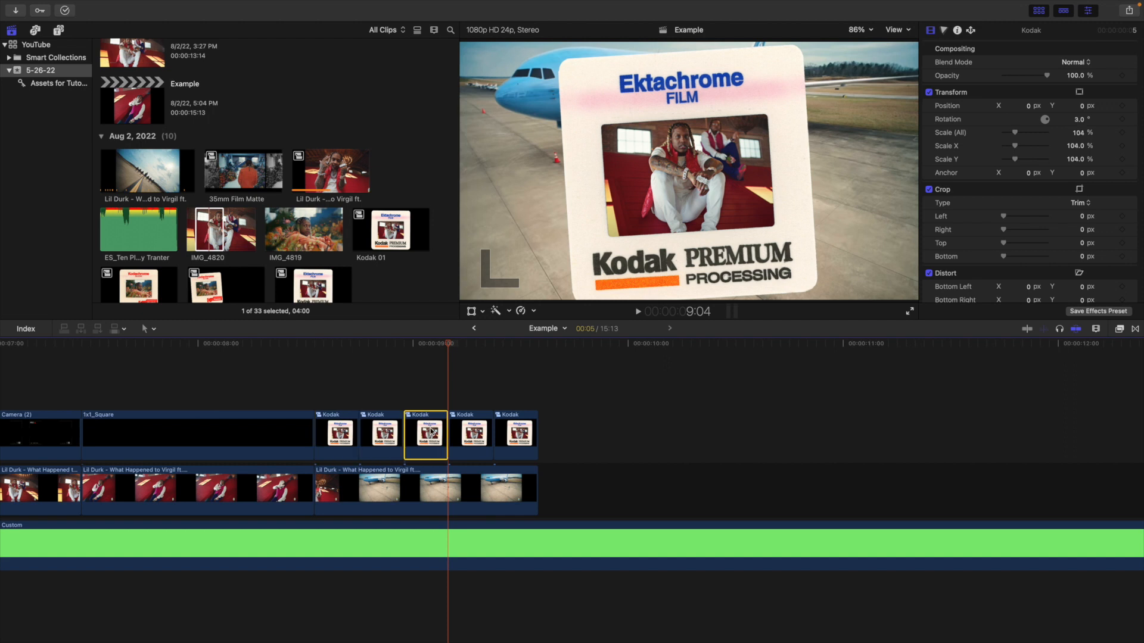
left_click(474, 428)
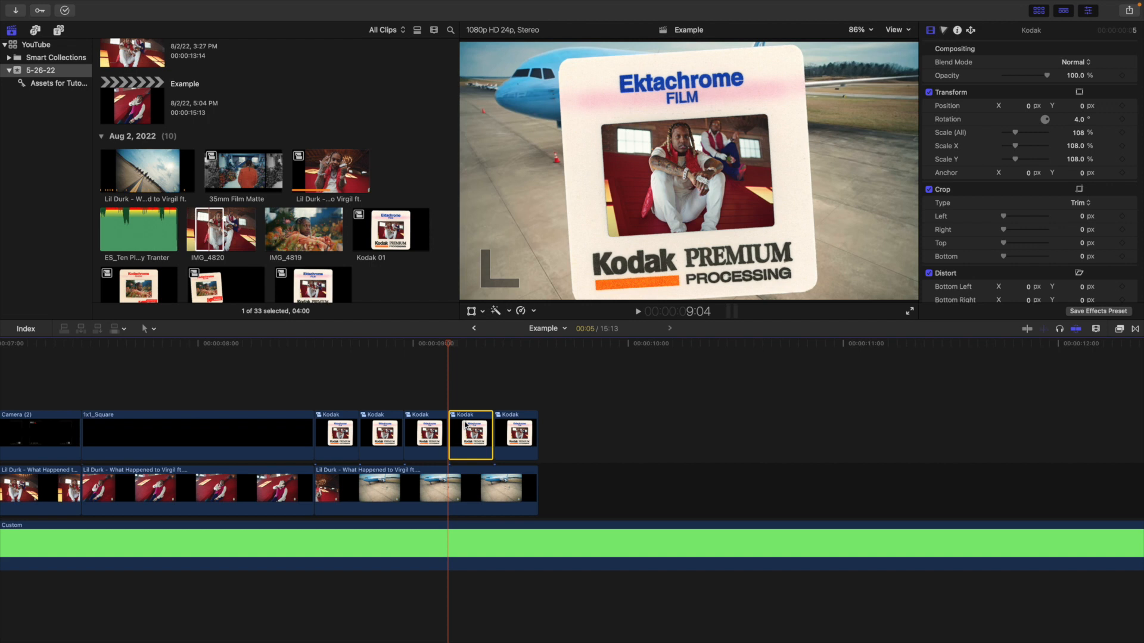
left_click(316, 405)
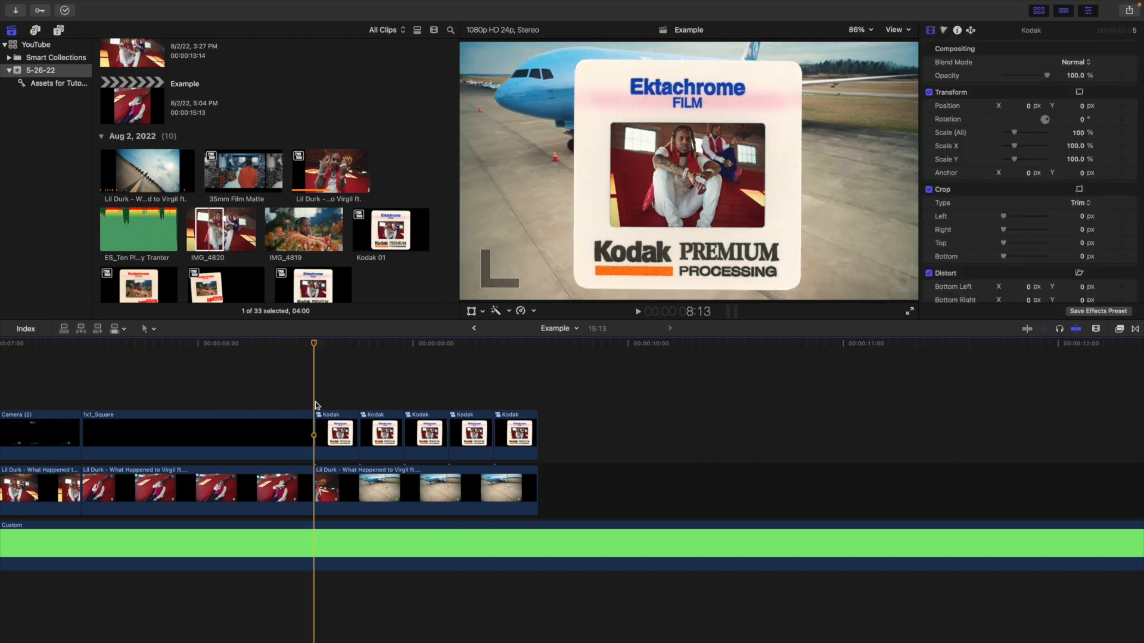
key("space")
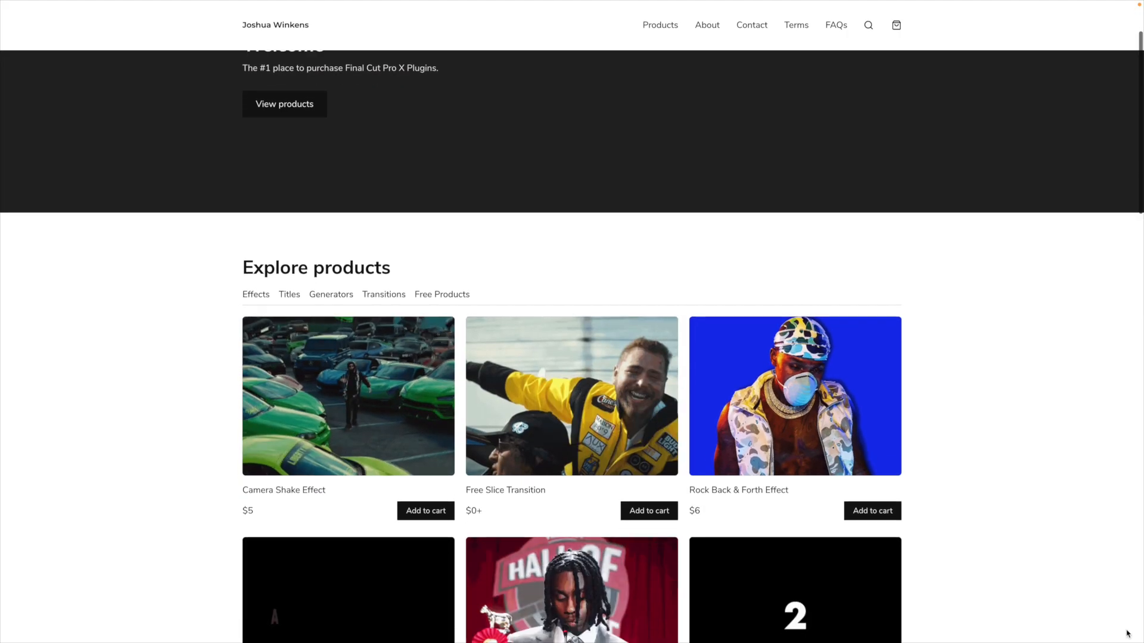
Browse the product listing on the Final Cut Pro X plugin store website
scroll(1127, 634, "down", 3)
scroll(1127, 634, "down", 7)
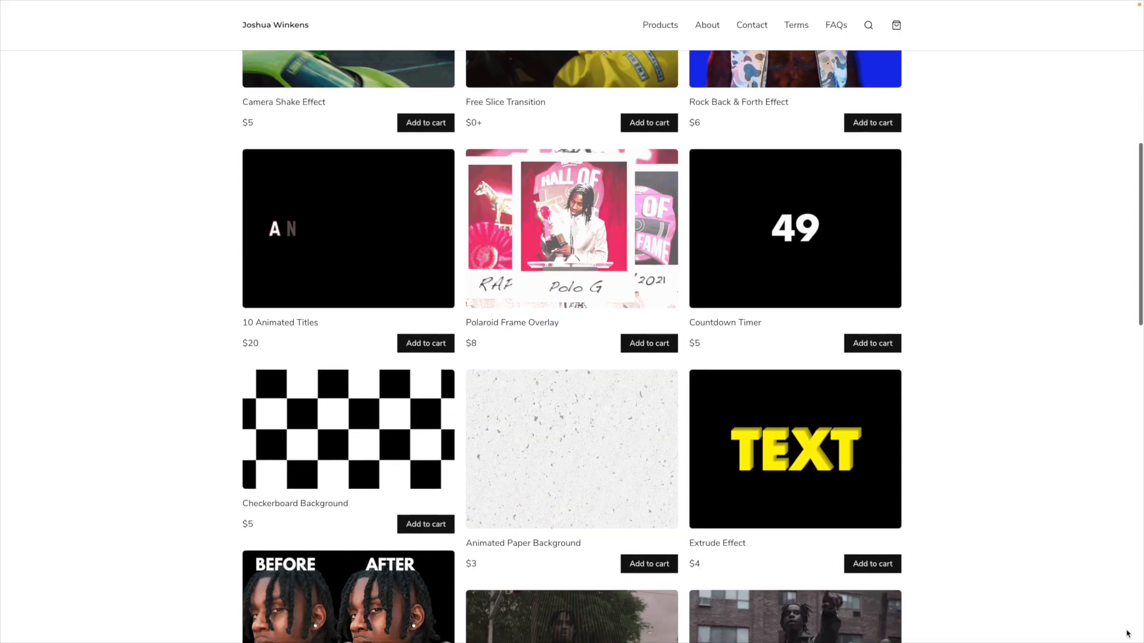
scroll(1128, 635, "down", 7)
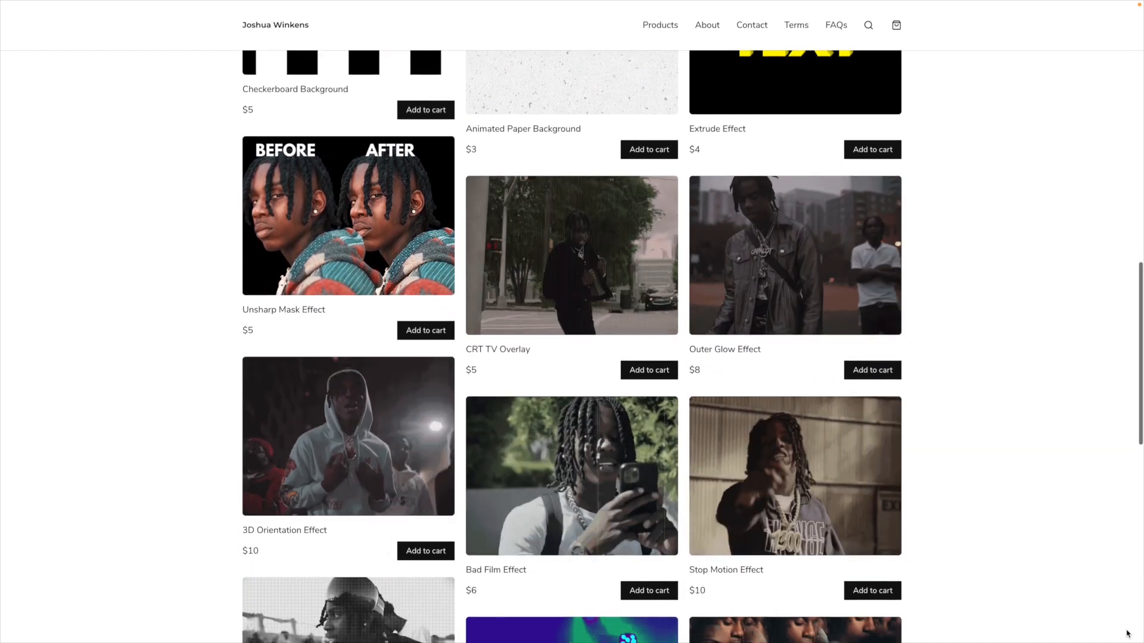
scroll(1128, 634, "down", 3)
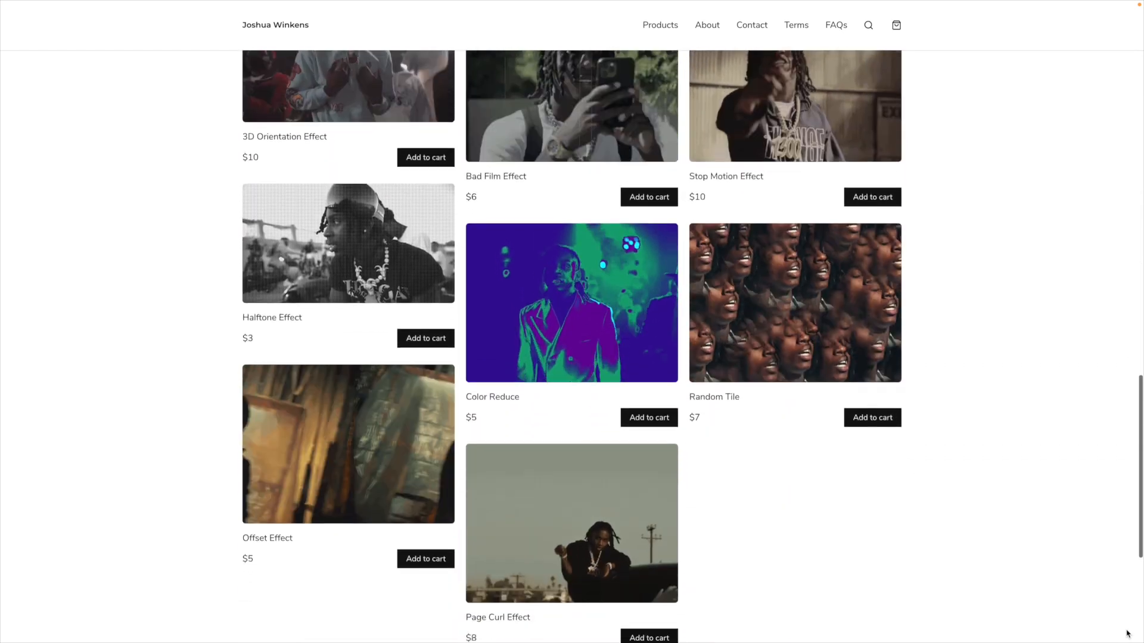